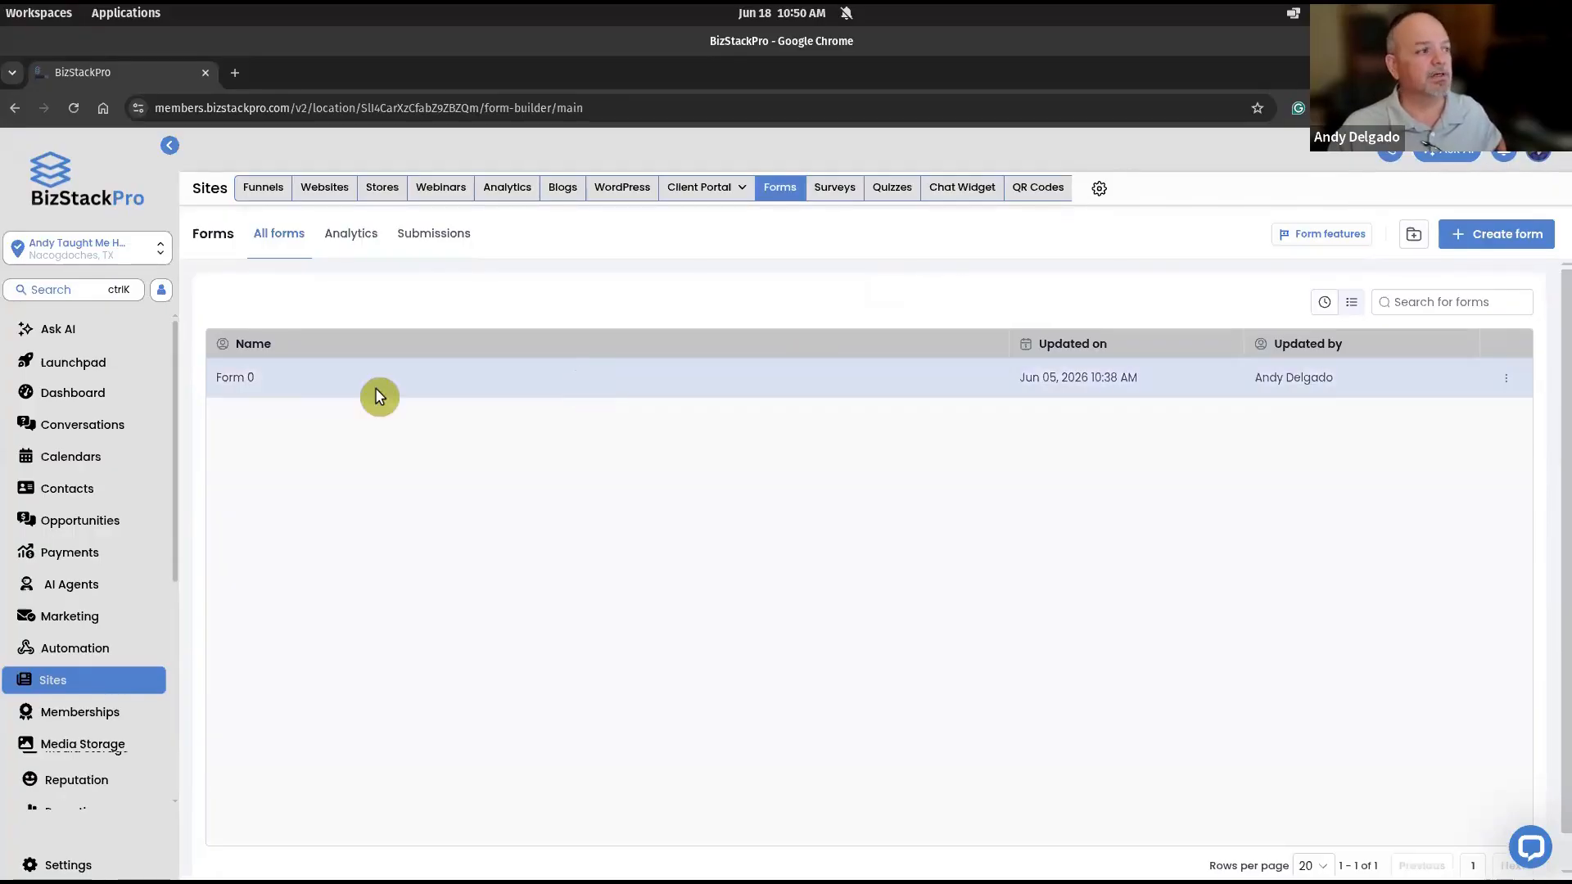
- Review the fields of Form 0 in the form builder and leave it, discarding the unsaved work
click(239, 379)
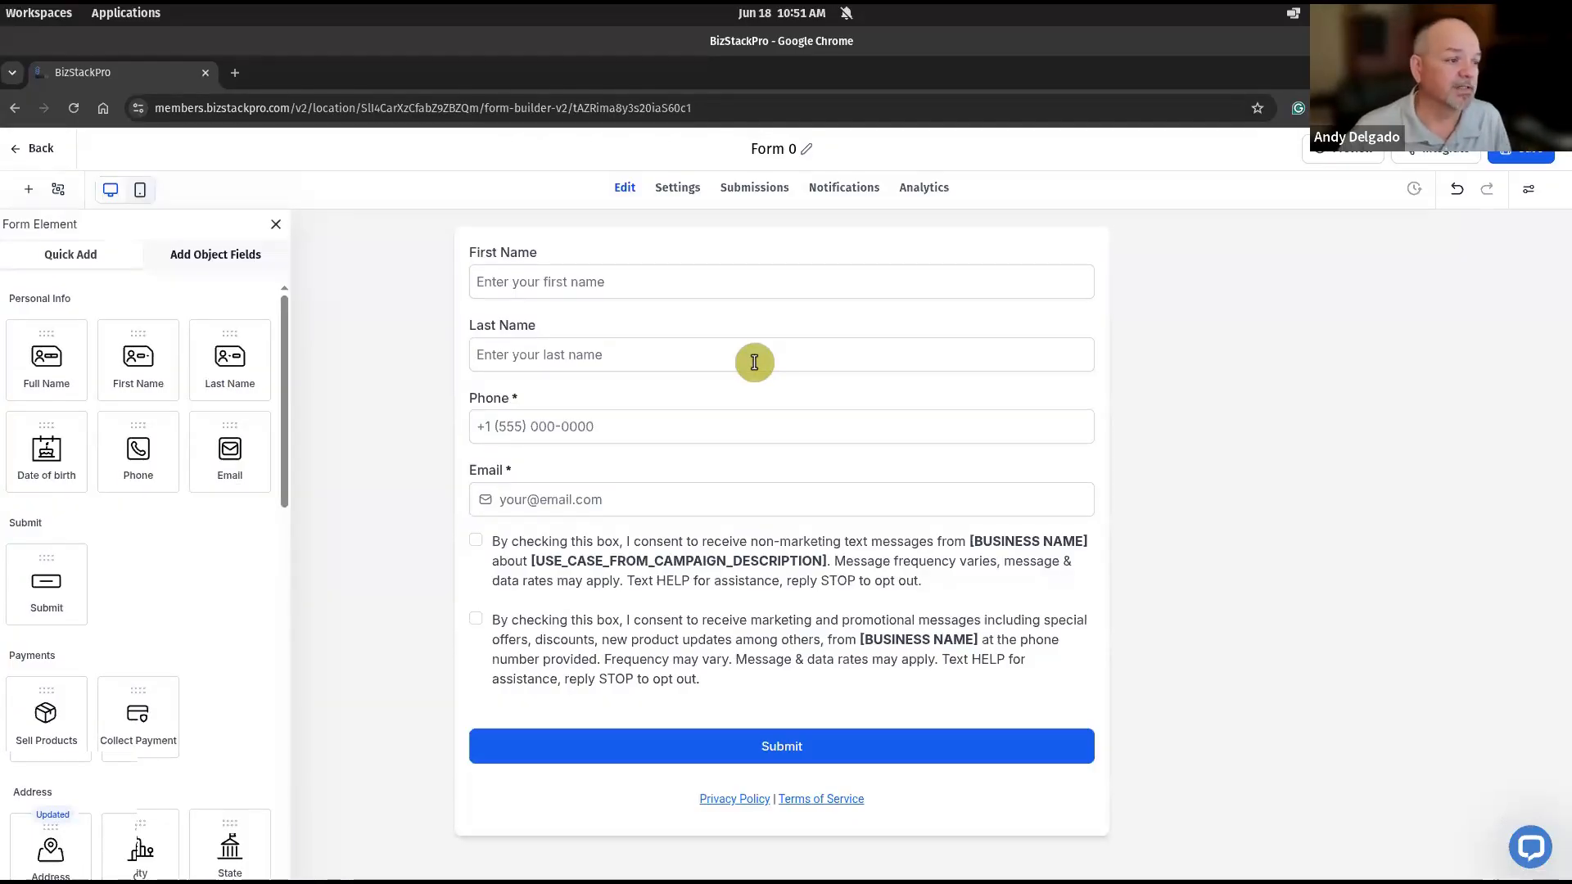
click(31, 154)
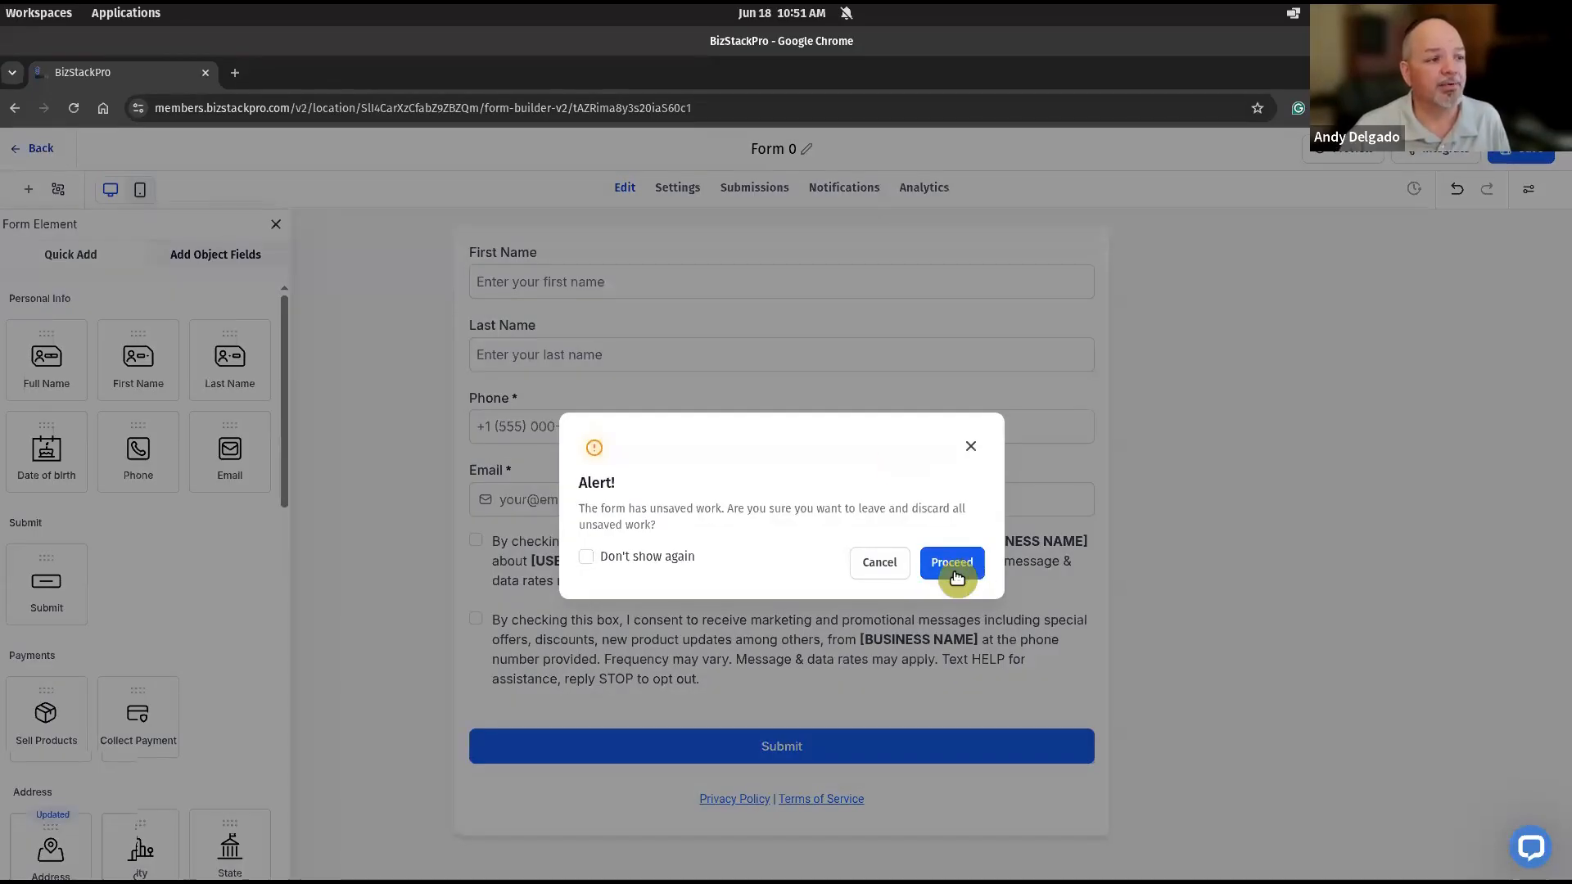
click(954, 568)
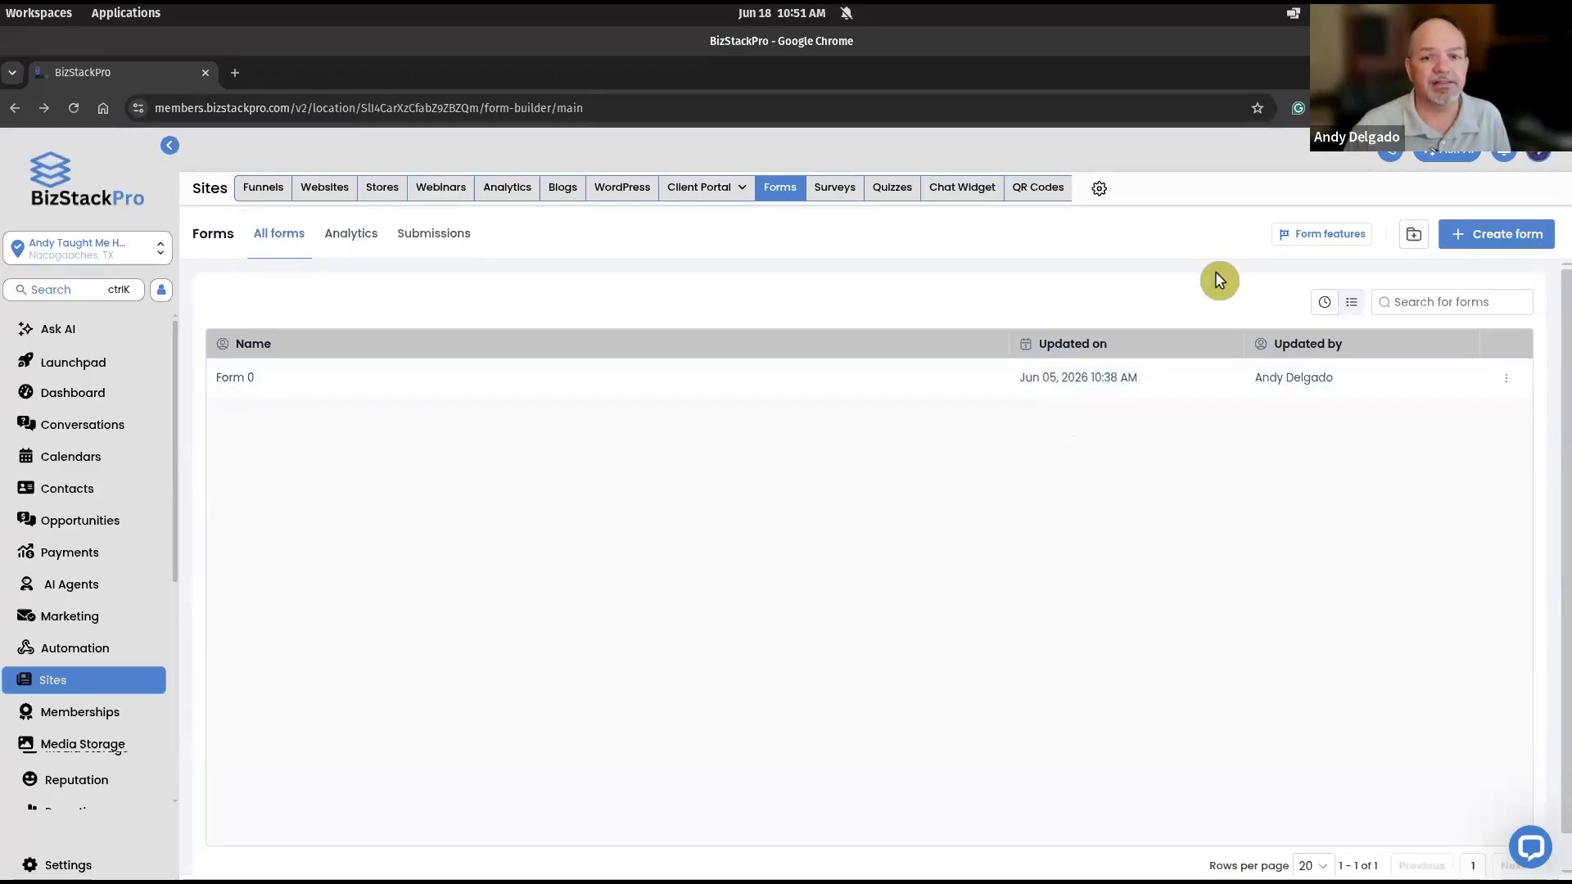
- Create a forms folder named ATHM
click(1491, 237)
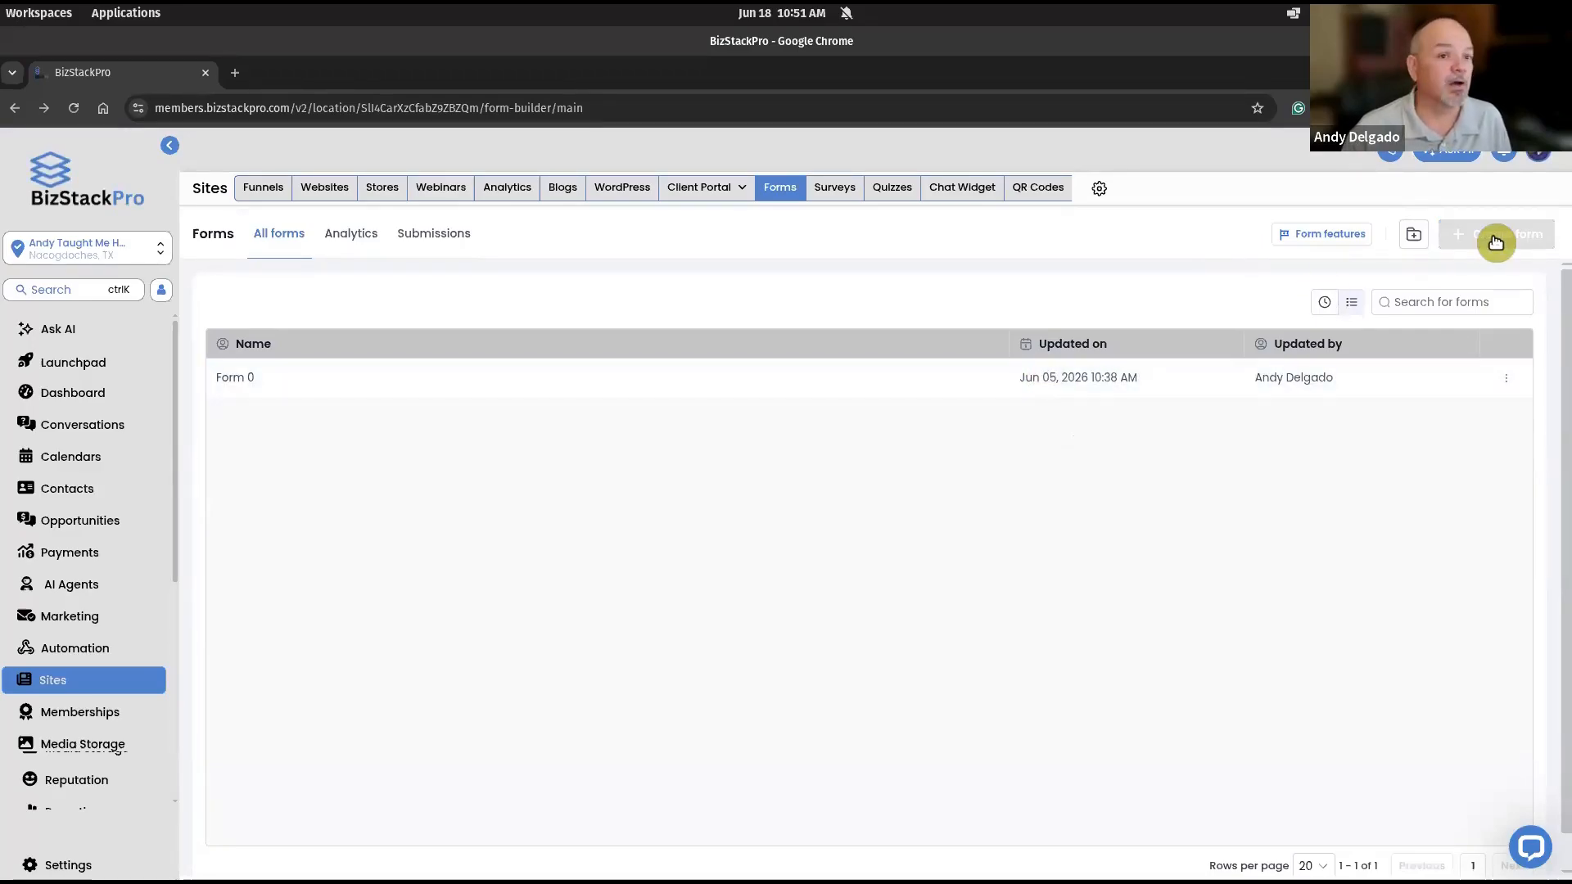
click(1414, 237)
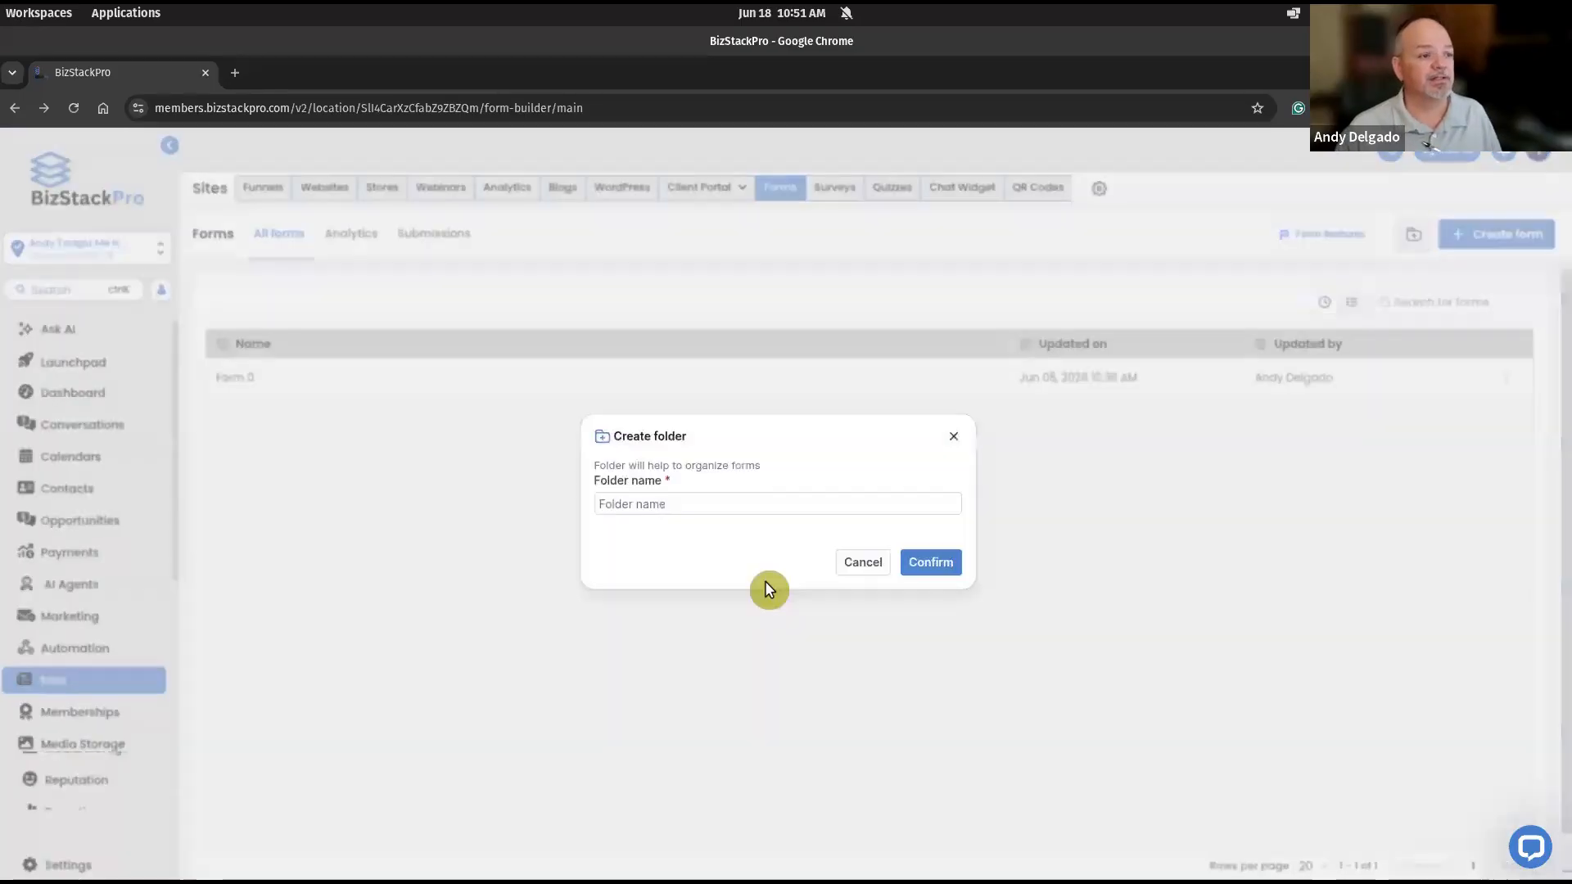
click(751, 510)
text(AT)
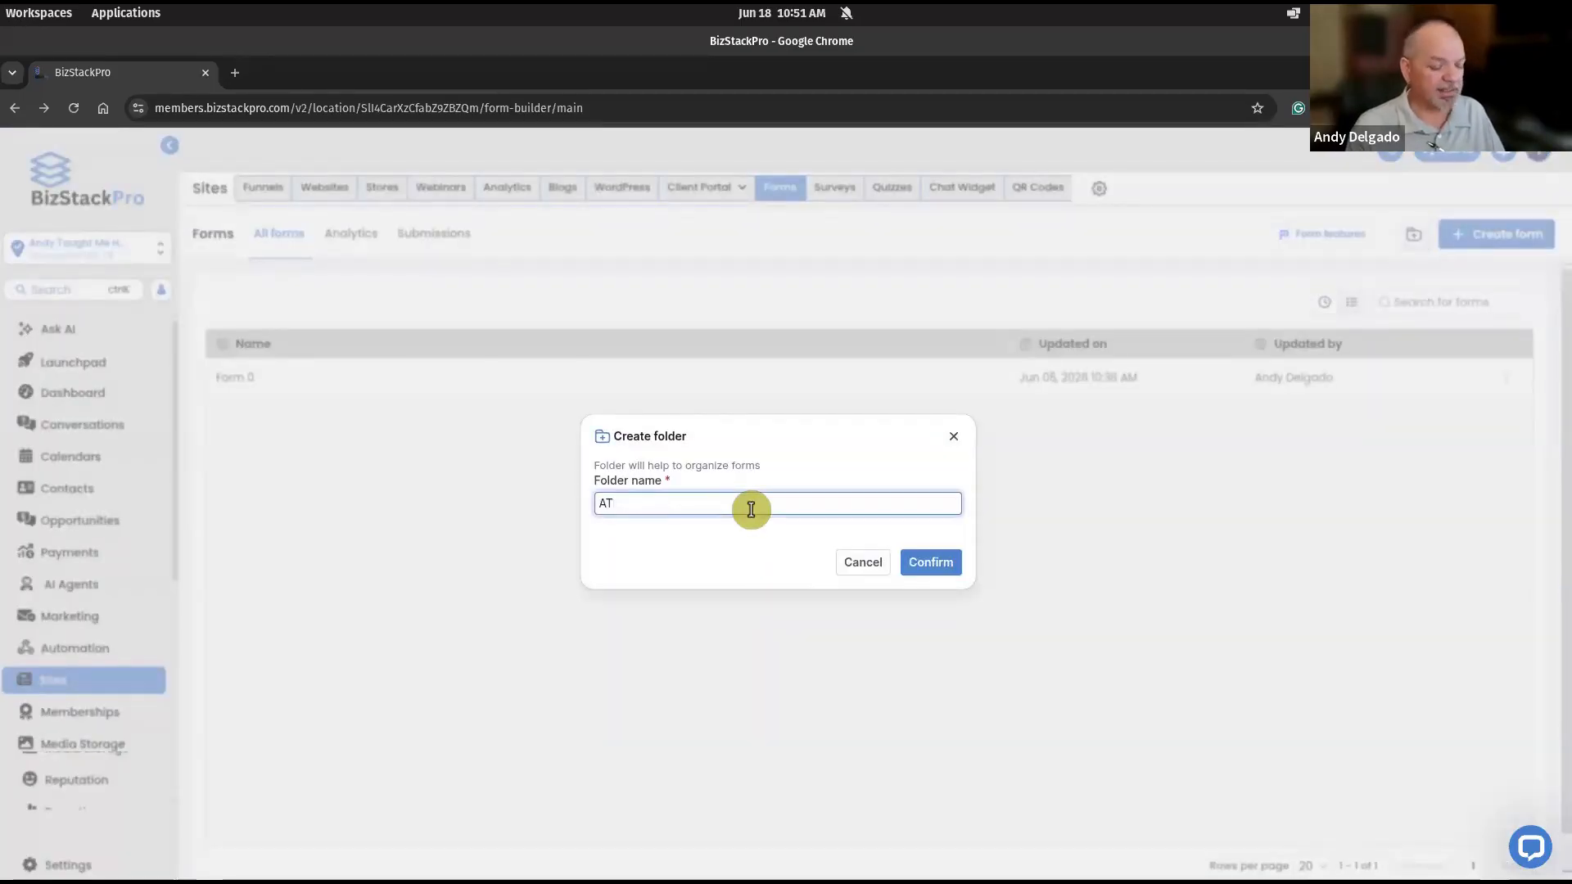
text(HM)
click(932, 564)
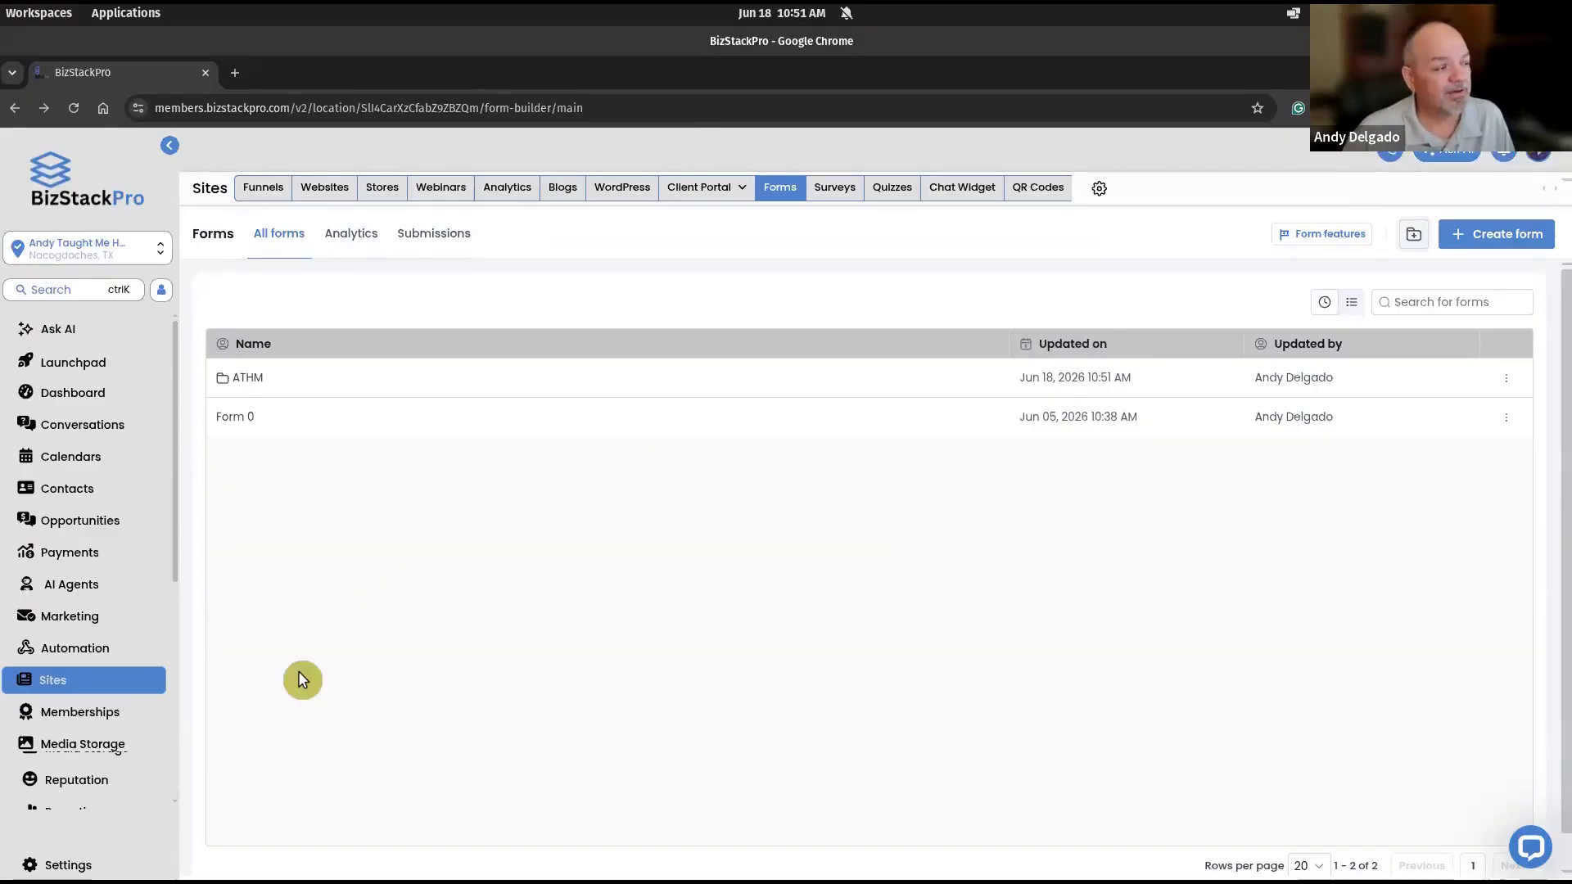
- Create a new form from scratch inside the ATHM folder
click(248, 380)
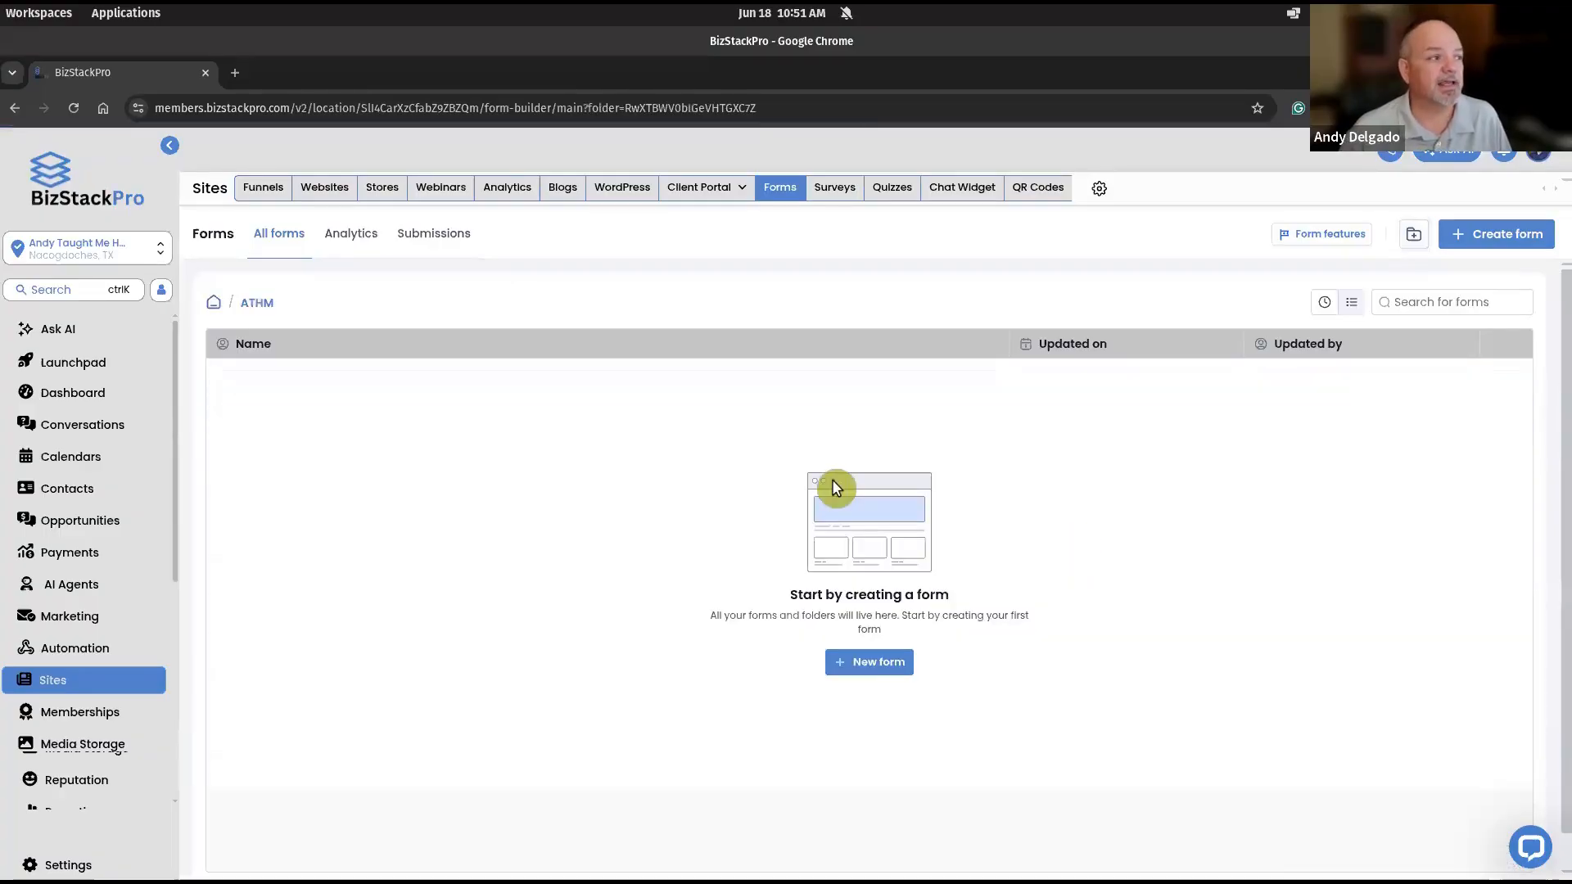
click(1486, 244)
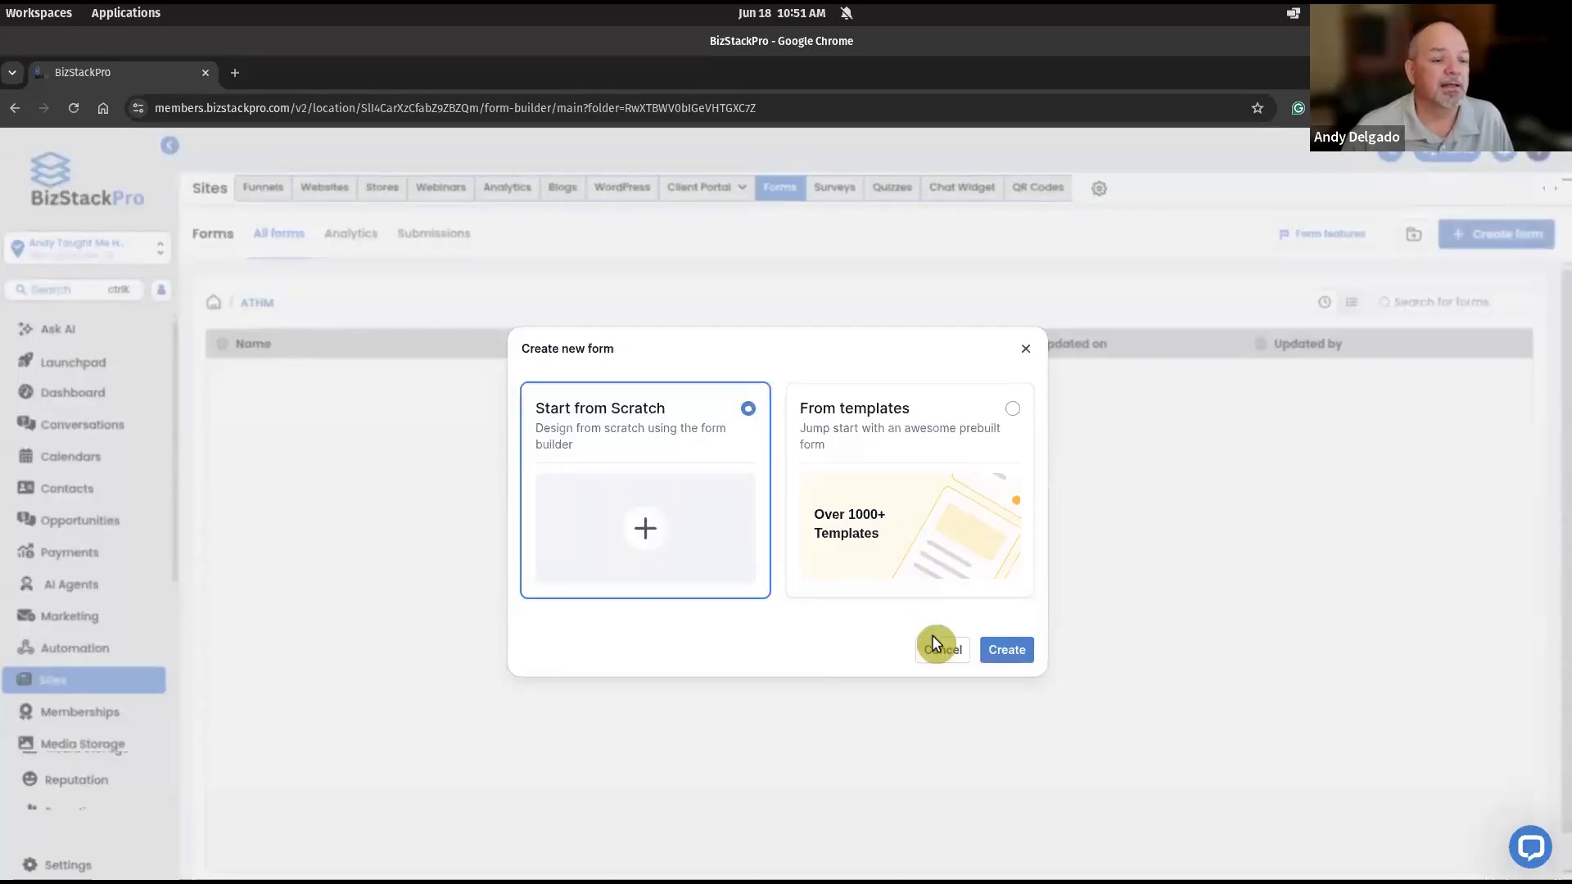
click(993, 651)
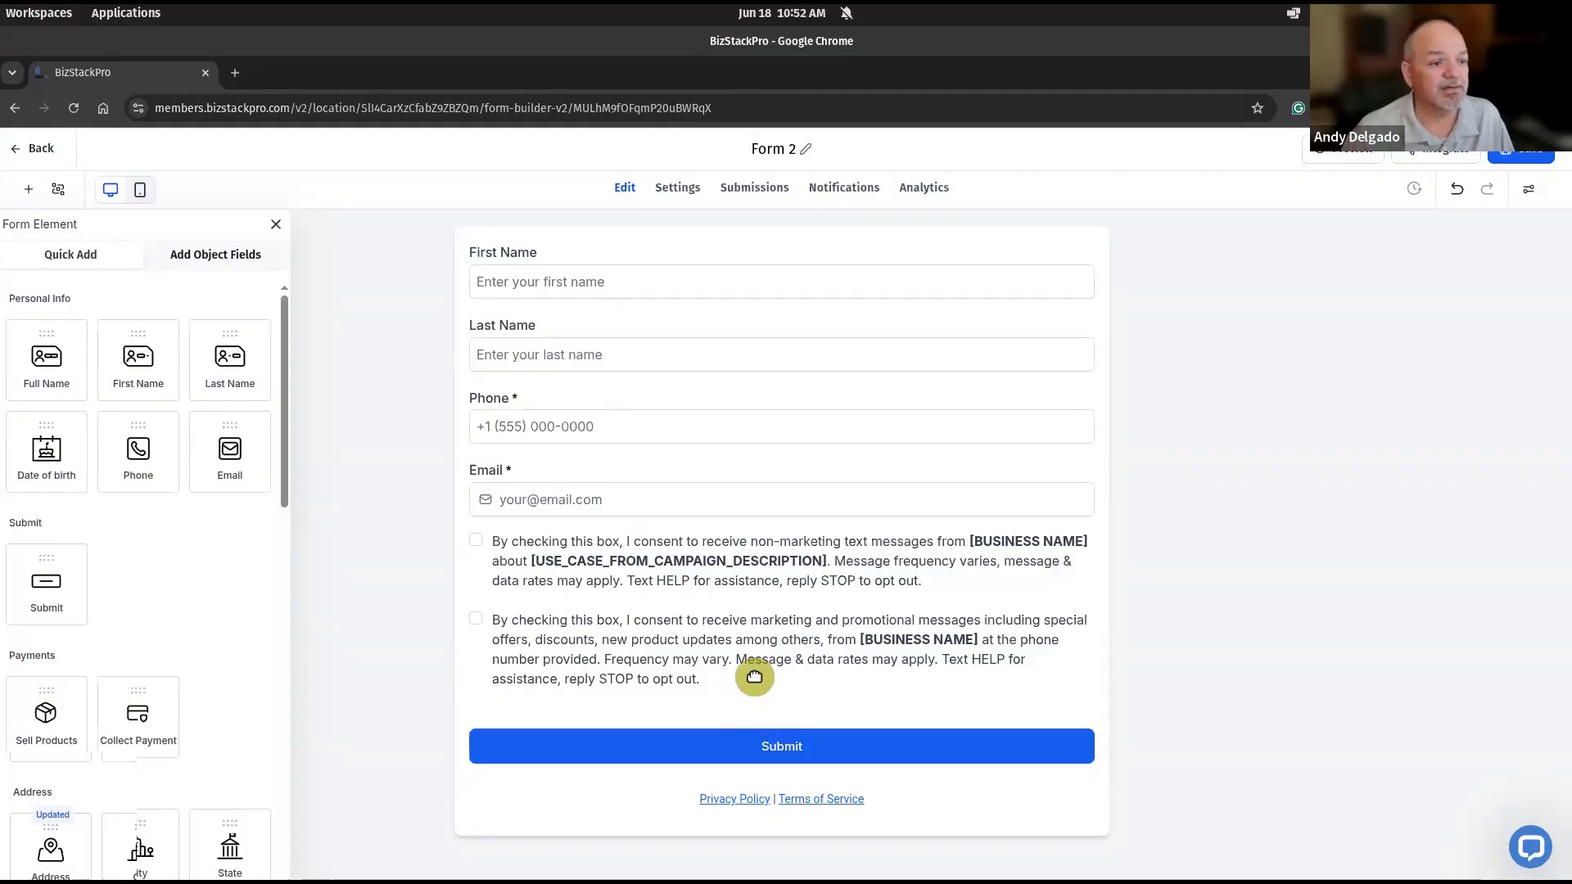
- Delete the text-message consent checkboxes and the Phone field from the form
click(794, 655)
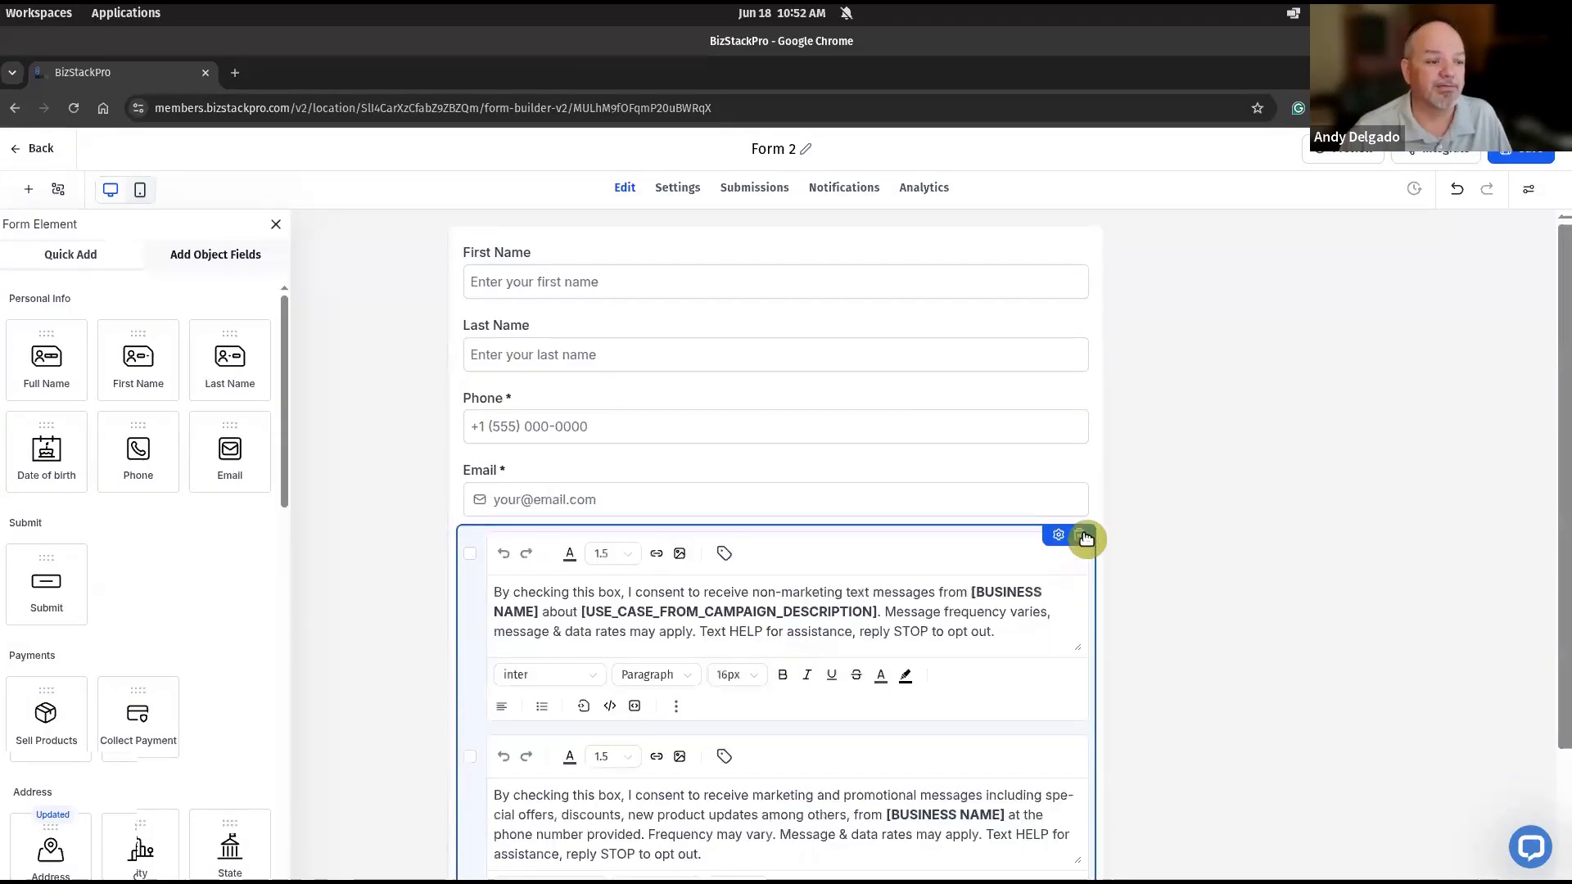
click(1084, 537)
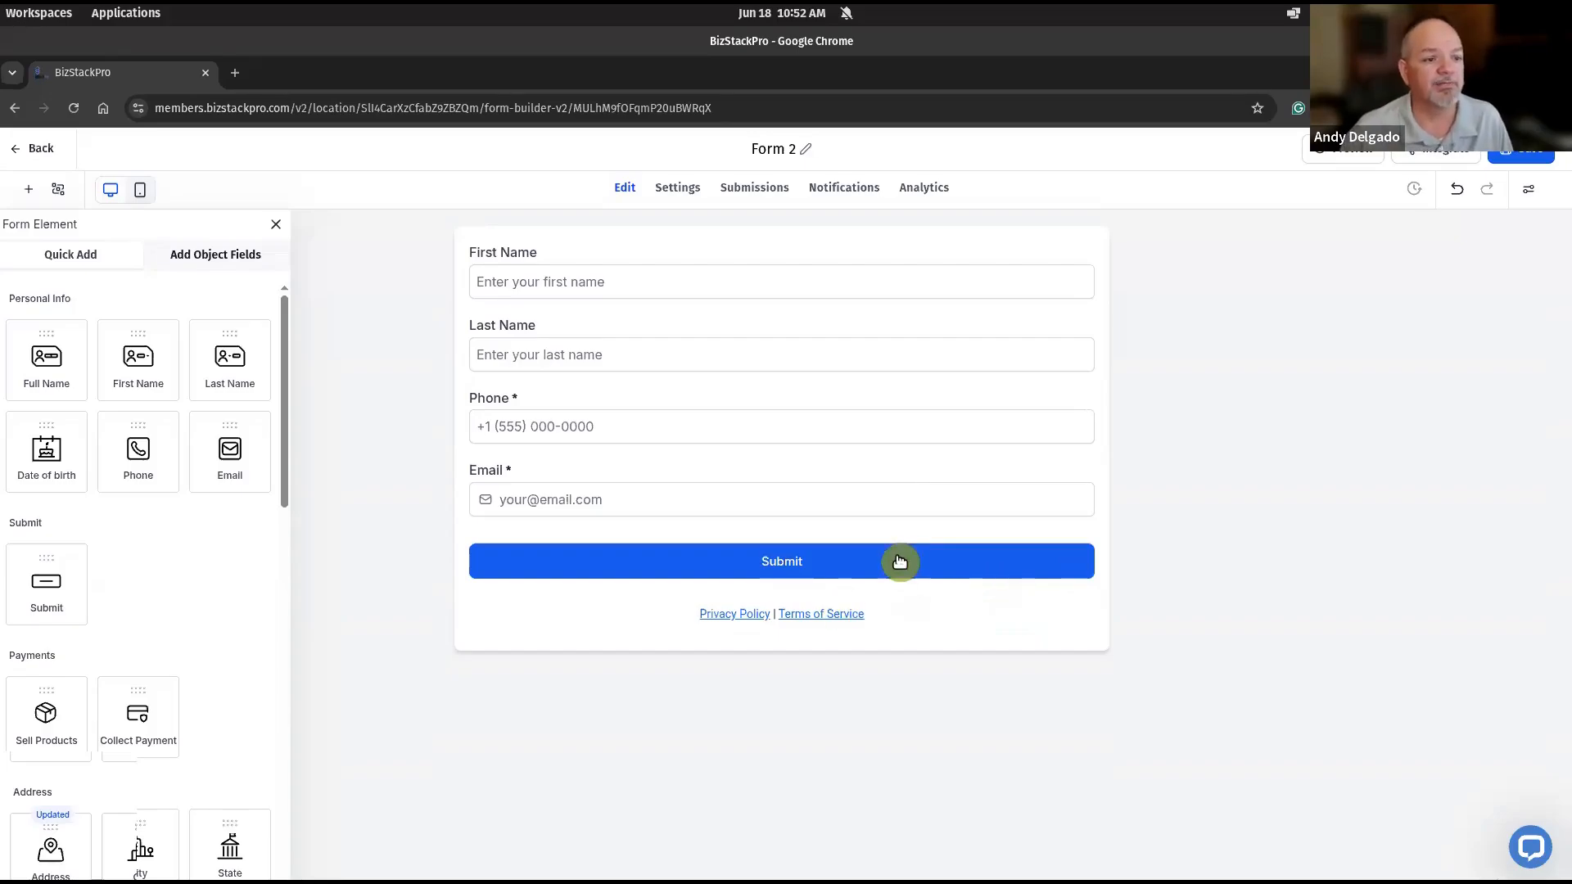
click(1006, 425)
click(1092, 393)
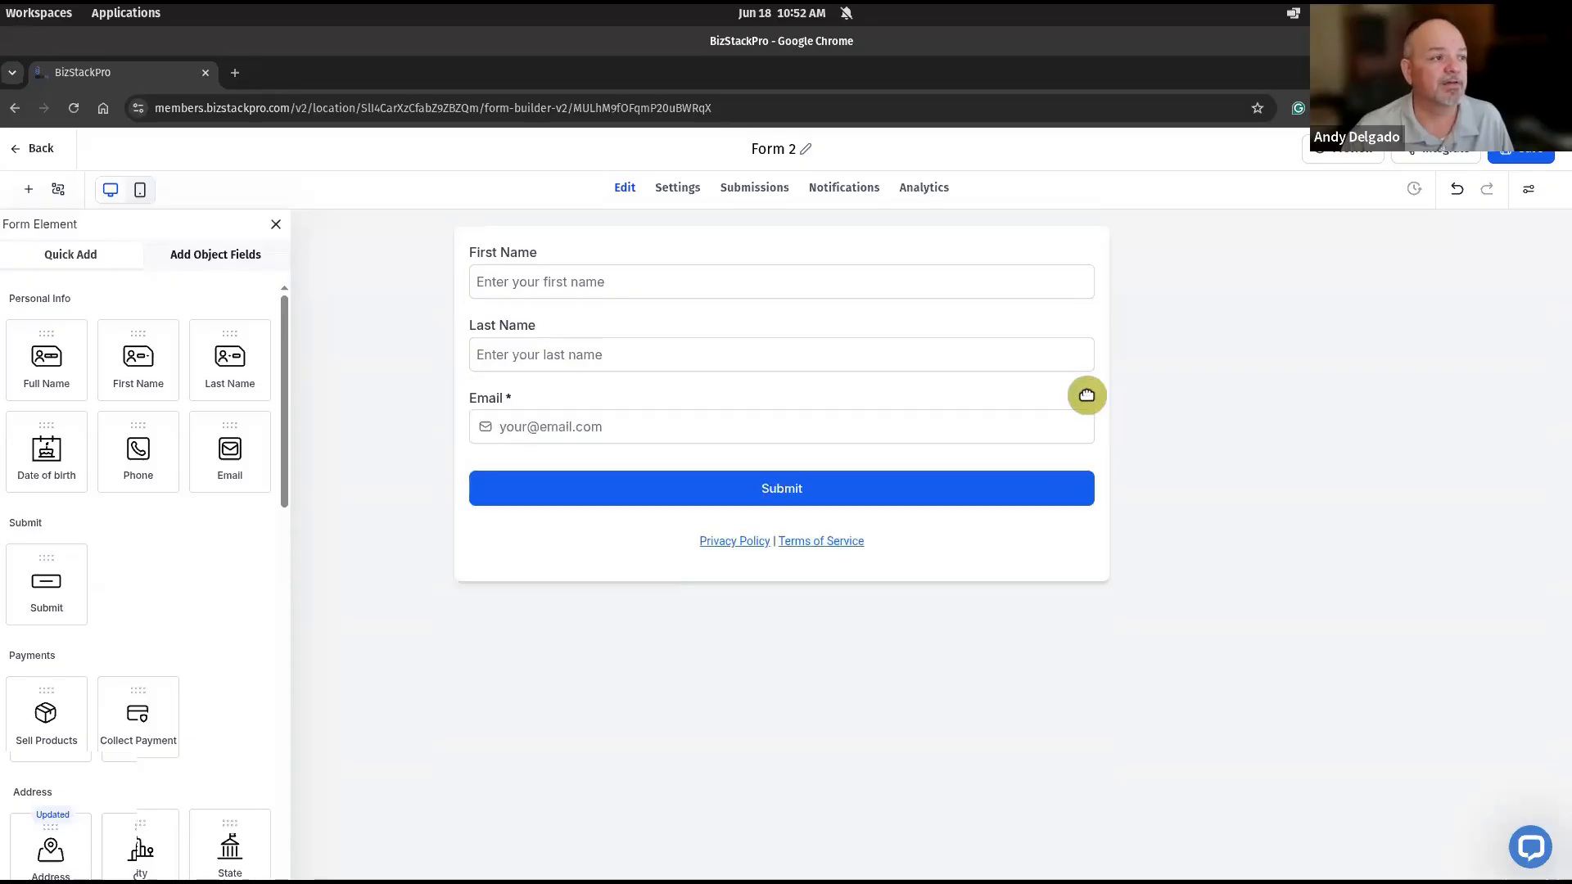
- Delete the Last Name field and the Privacy Policy and Terms of Service text from the form
click(1075, 337)
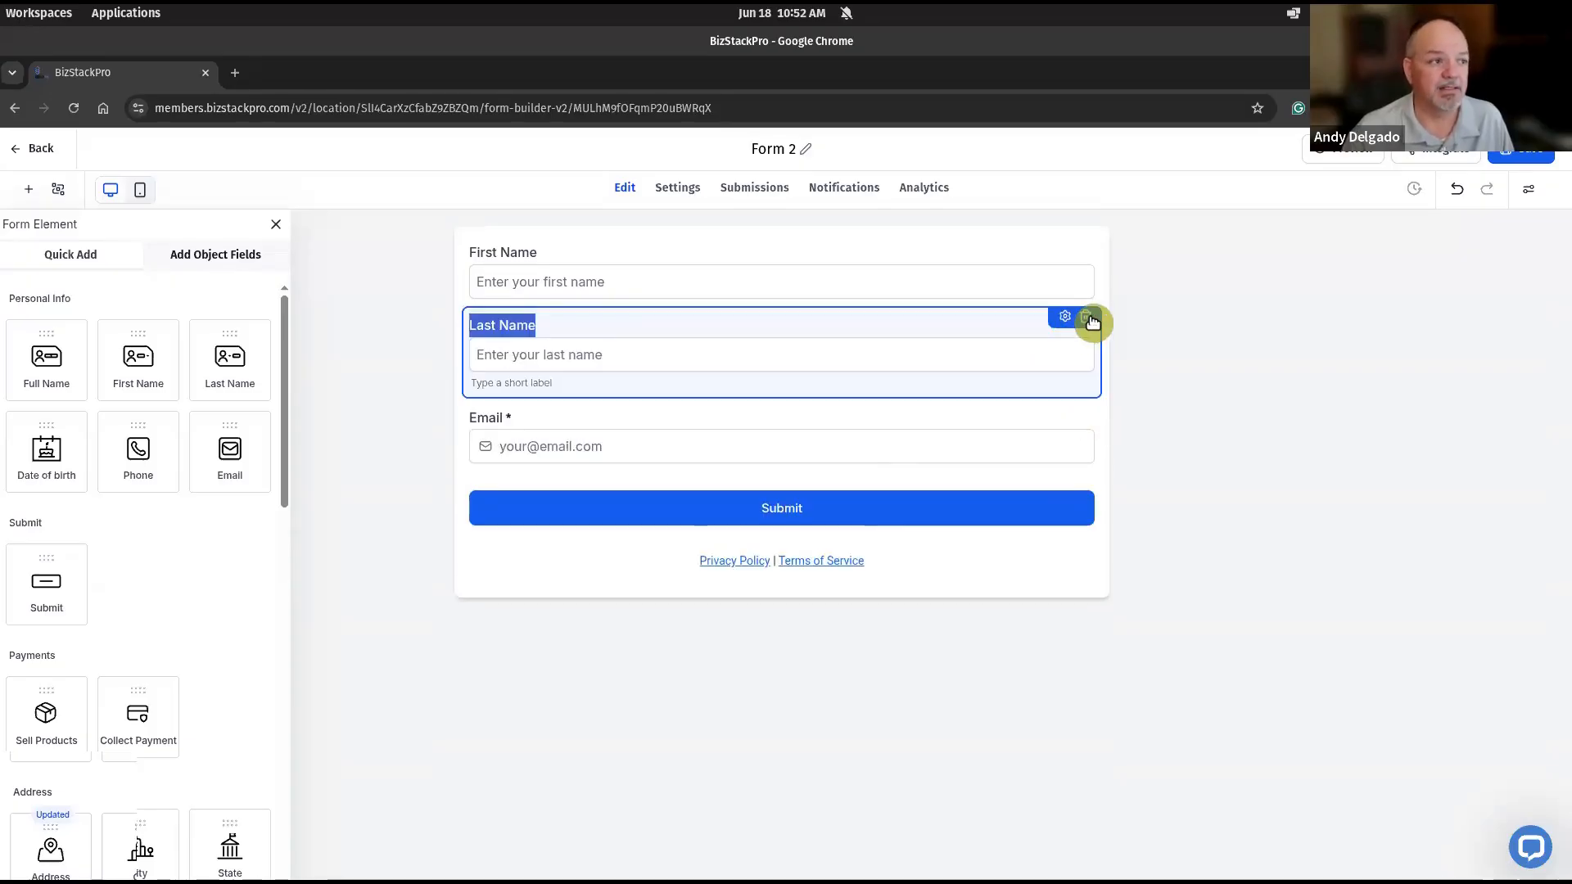
click(1090, 320)
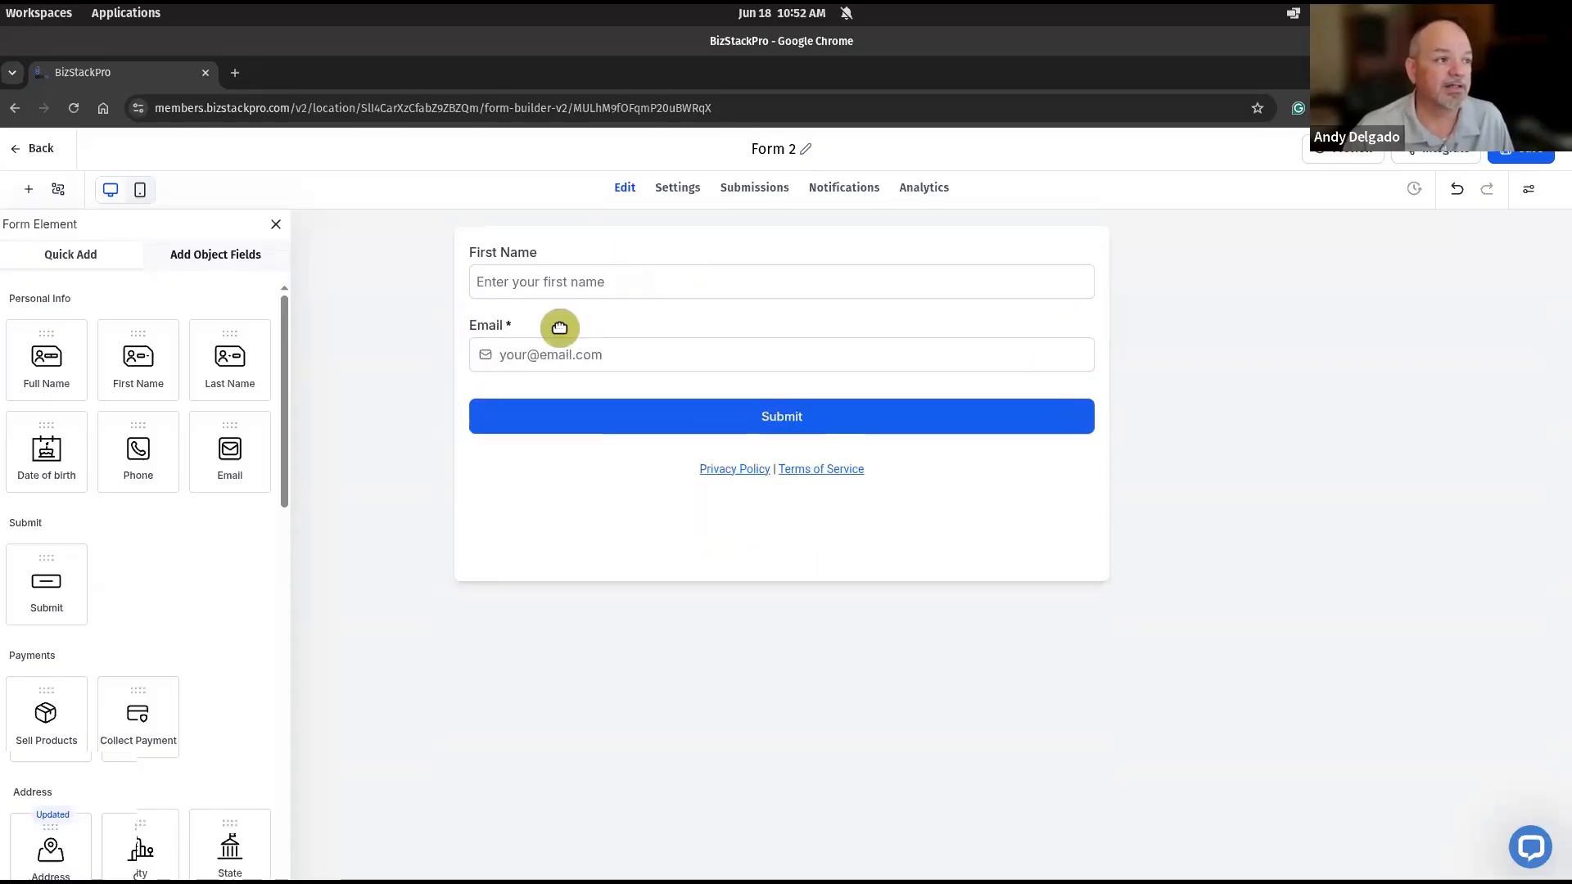
click(846, 462)
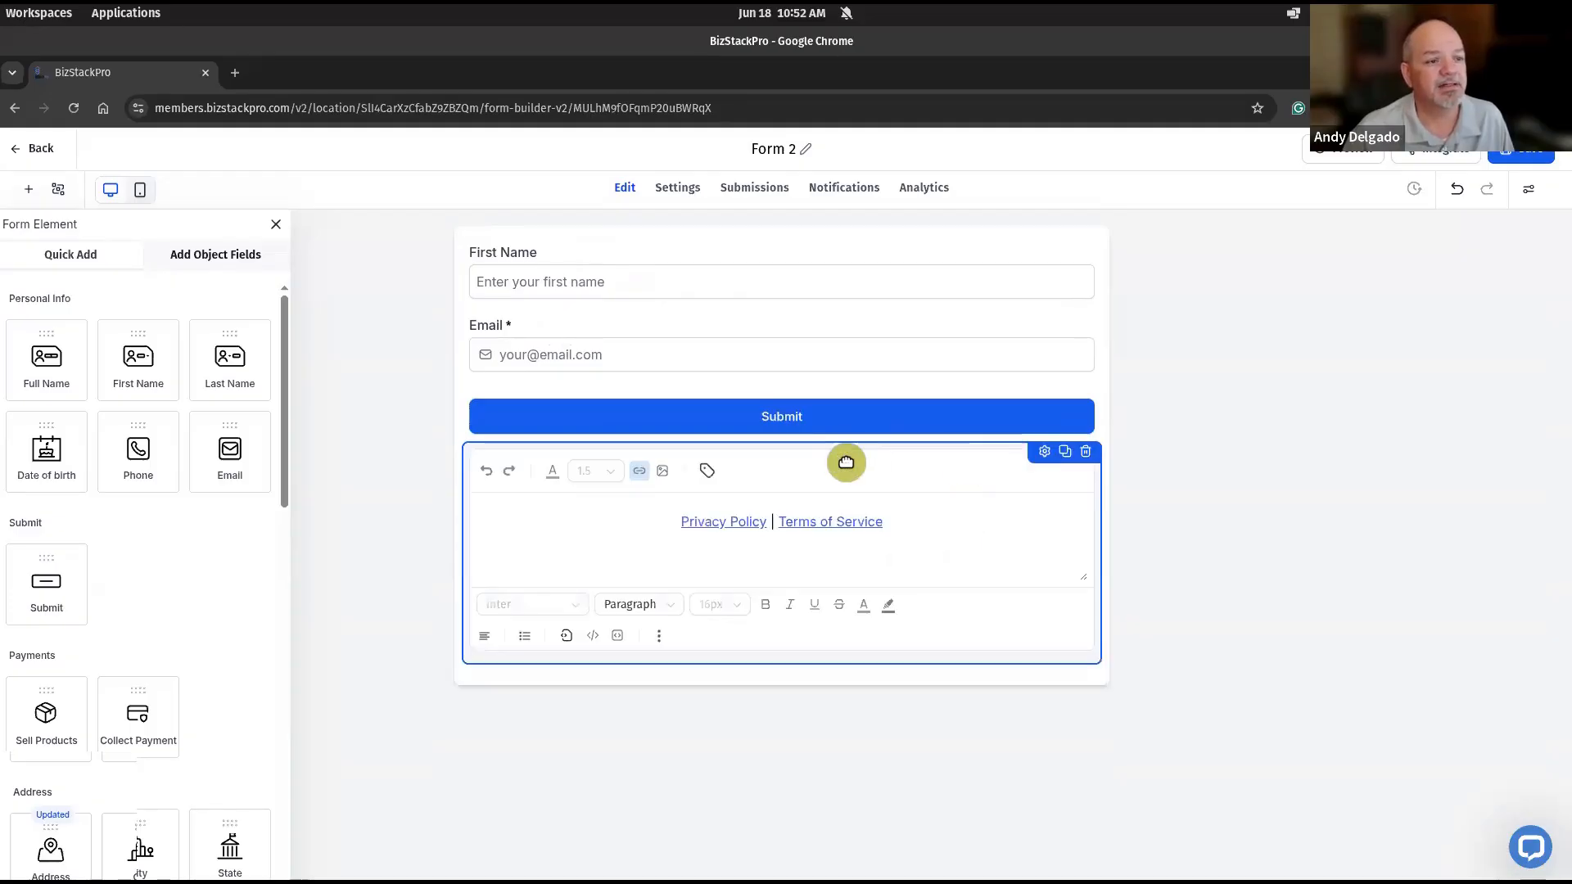
click(1088, 453)
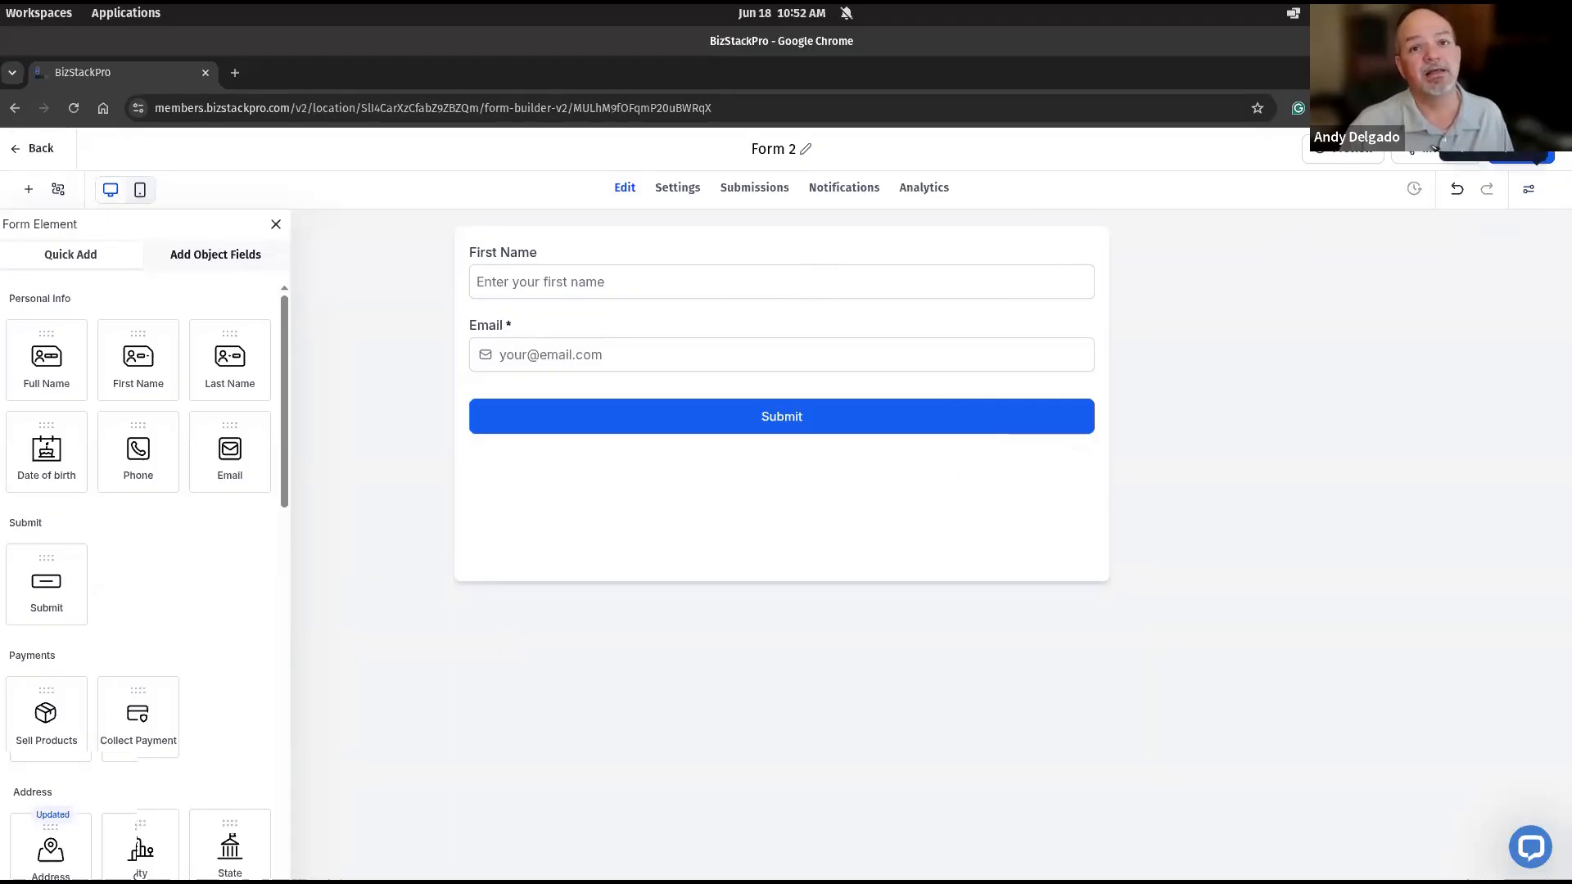
- Change the form's input style to Line in the layout styles
click(1531, 197)
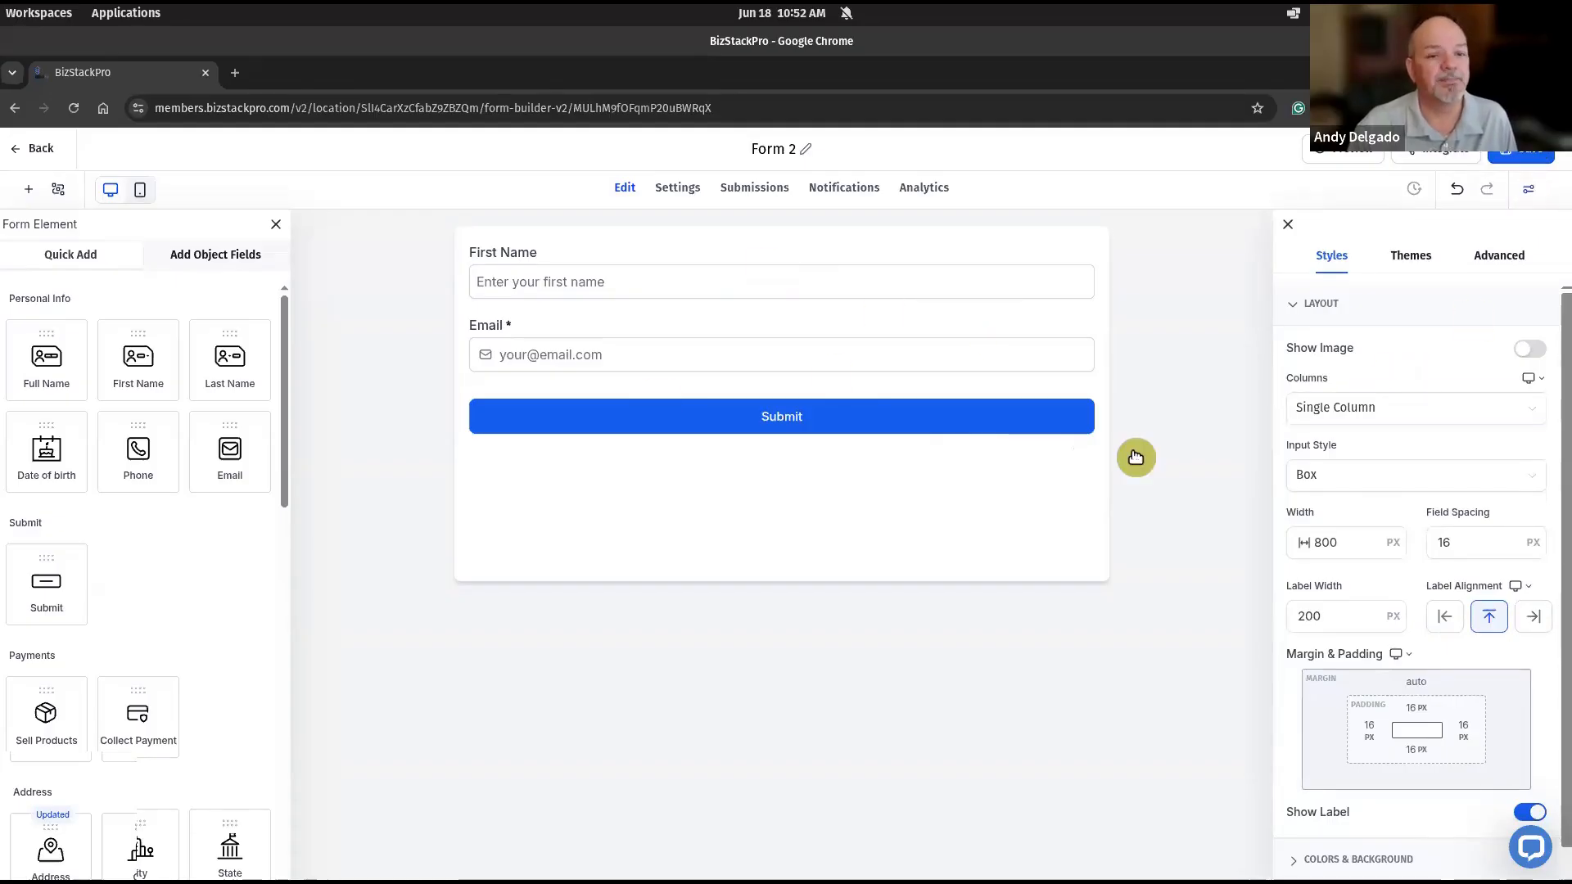
click(1379, 474)
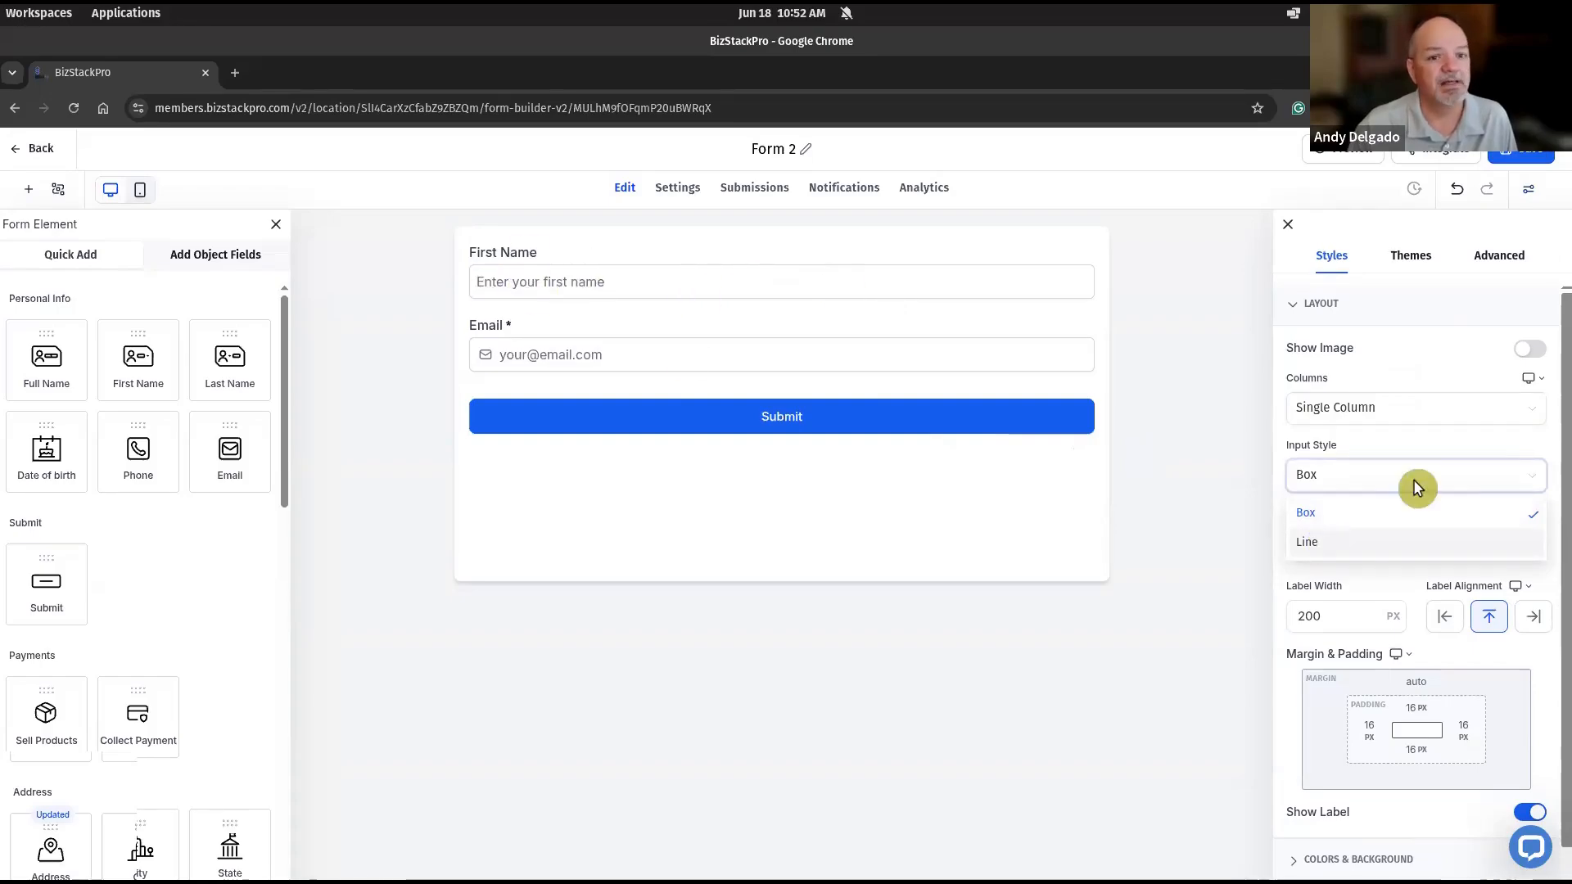
click(1327, 543)
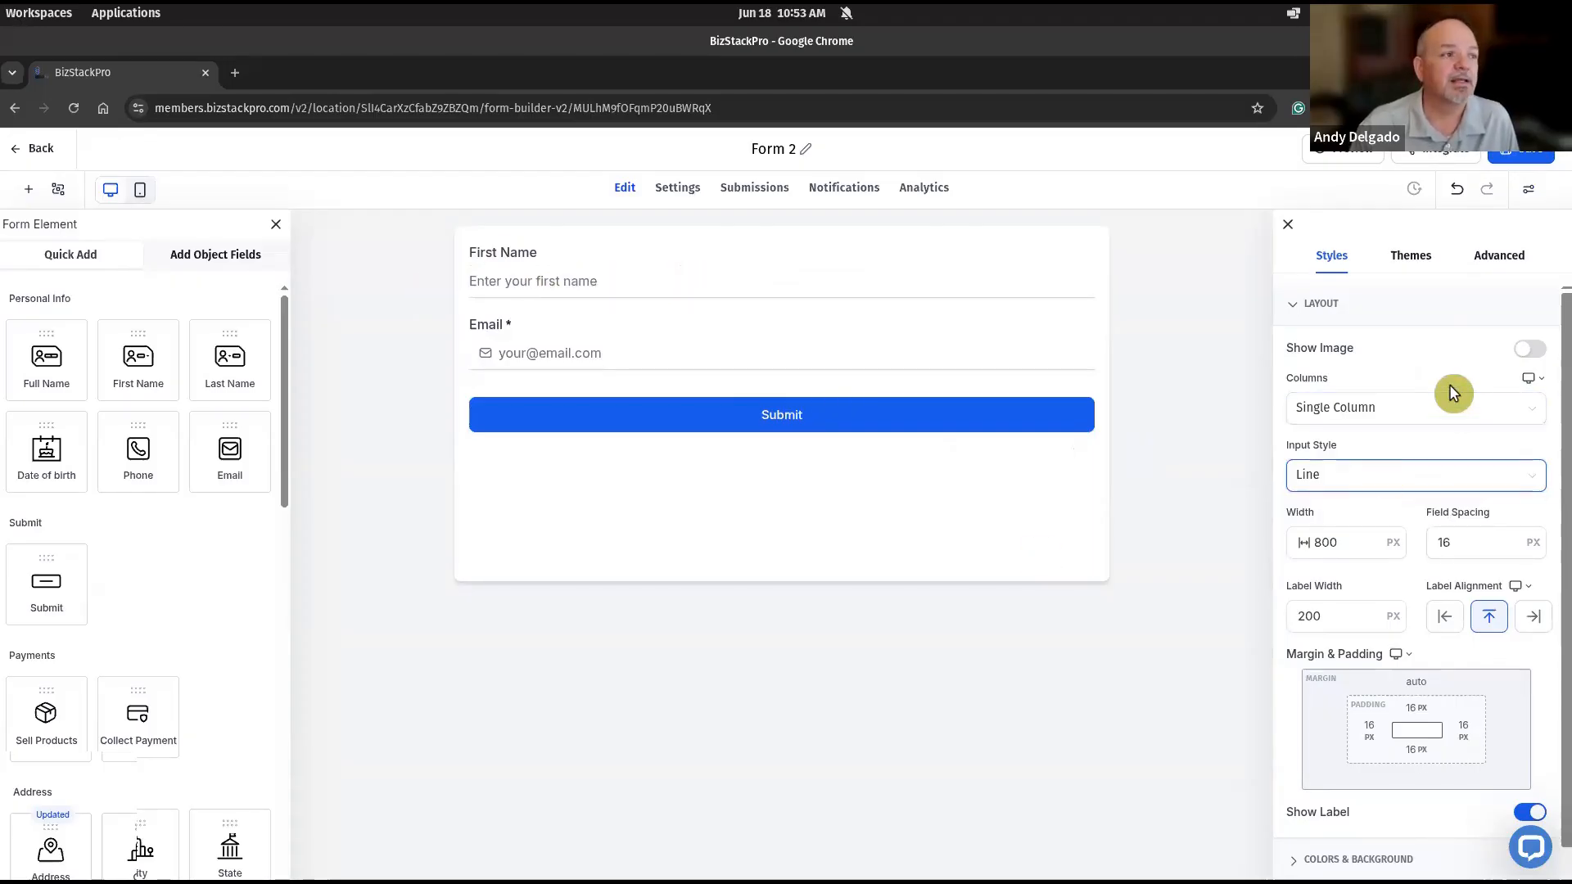
- Set the form width to 600 px and hide the field labels
scroll(1453, 393, down, 1)
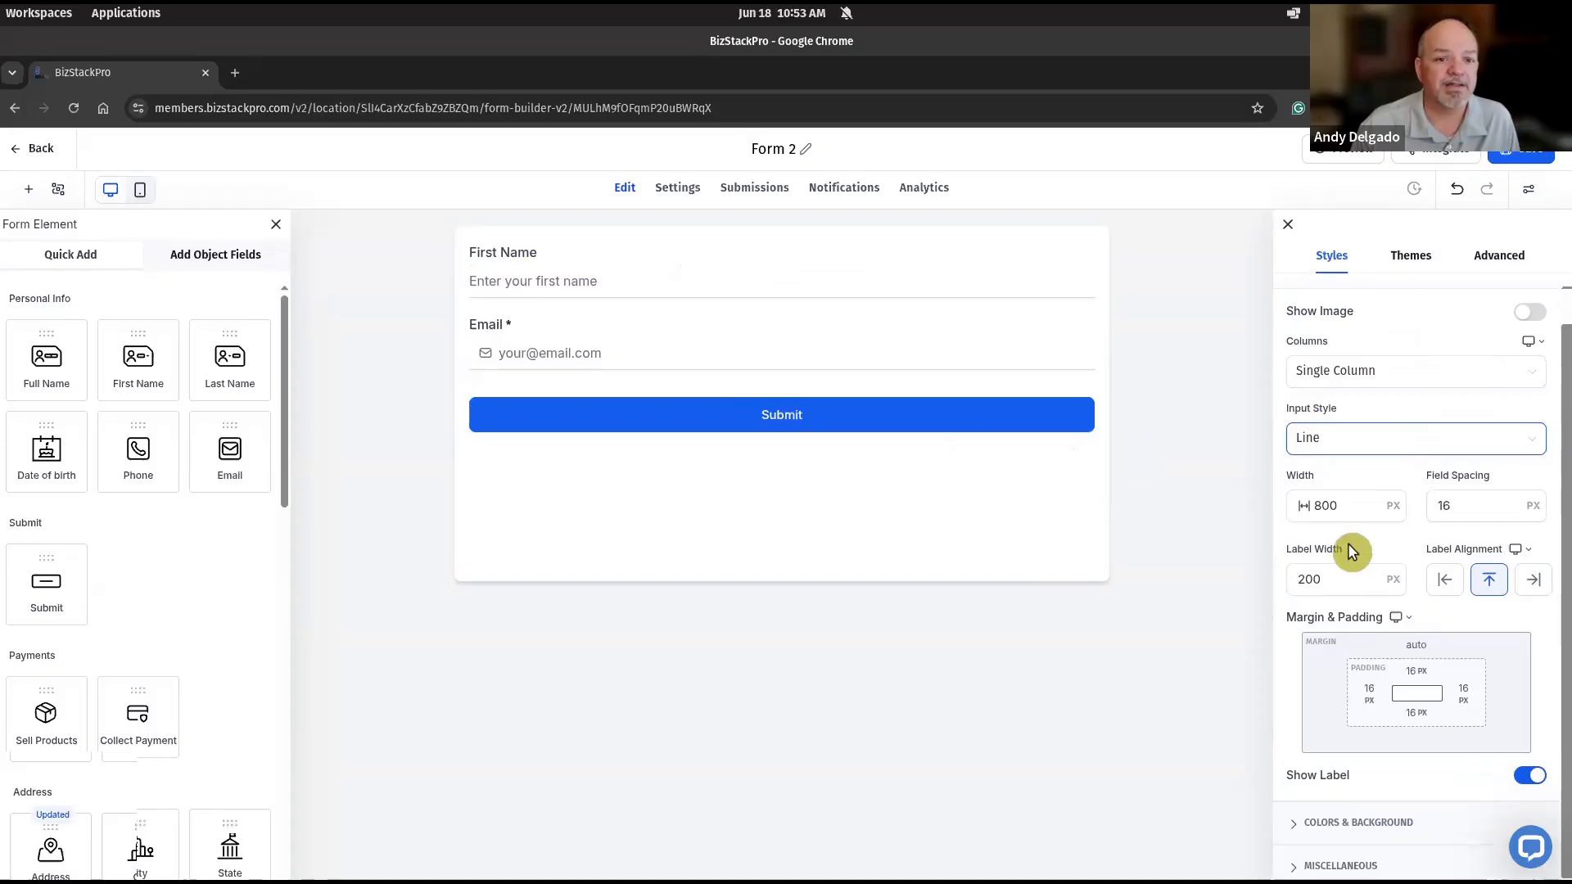
click(1321, 501)
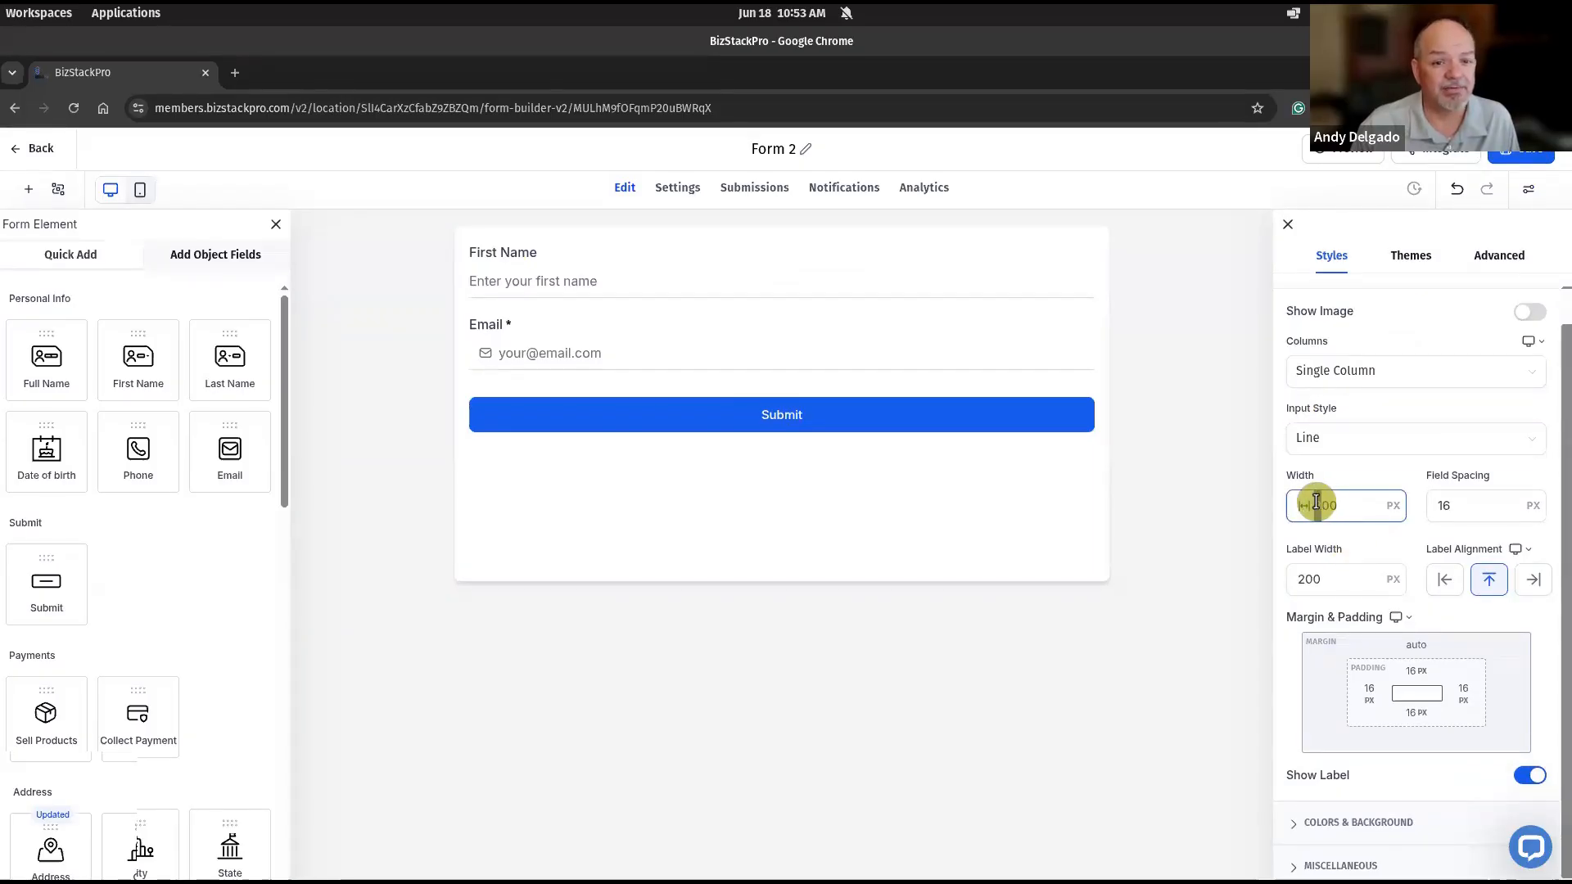
text(6)
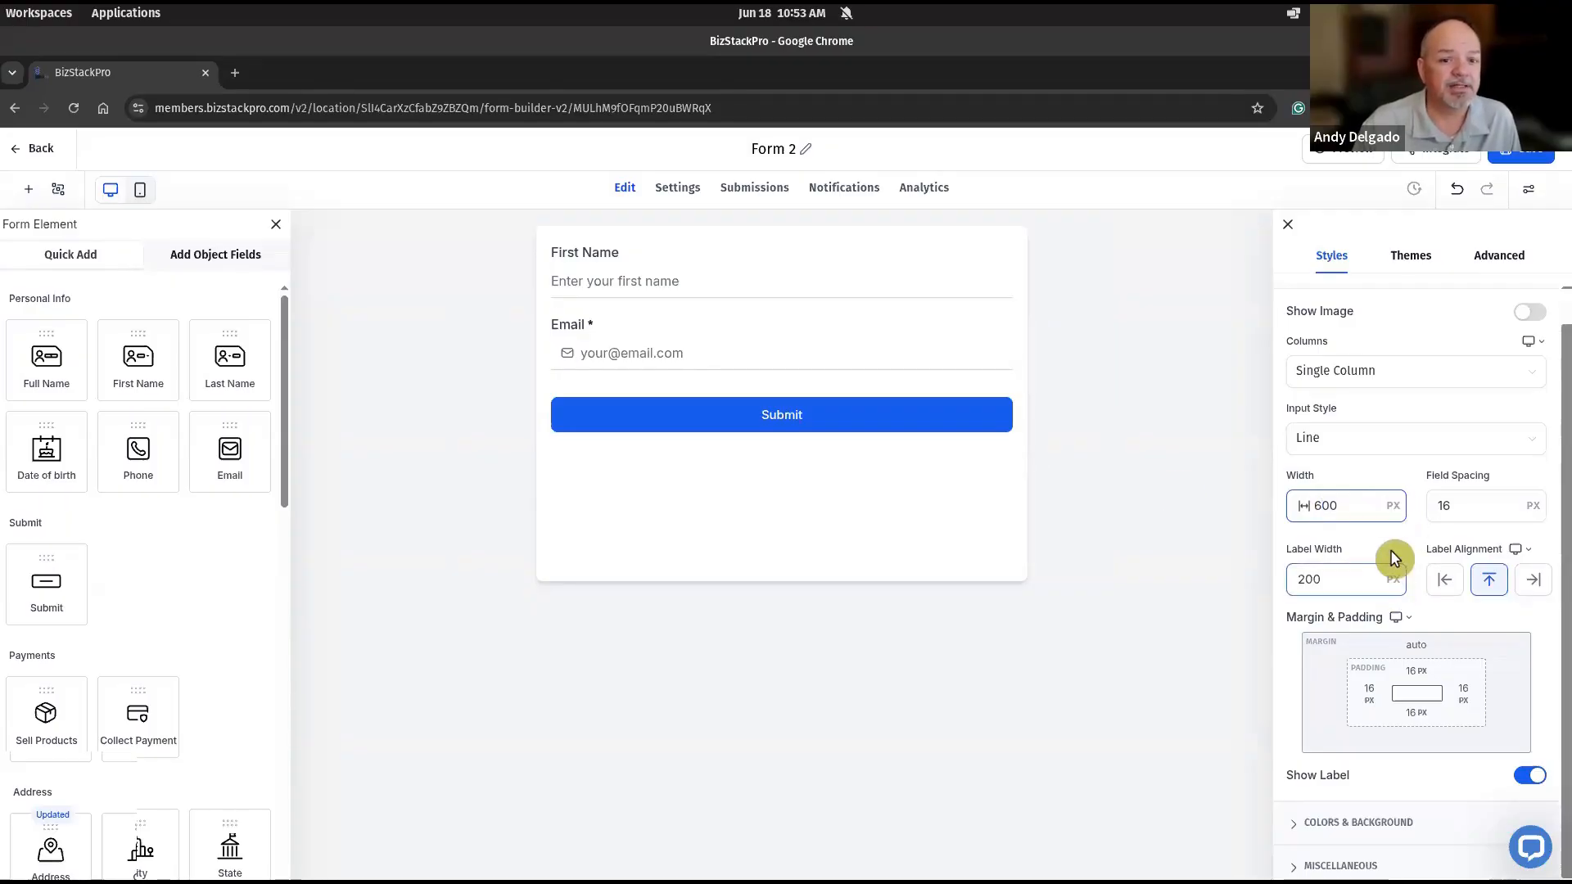
scroll(1392, 524, down, 1)
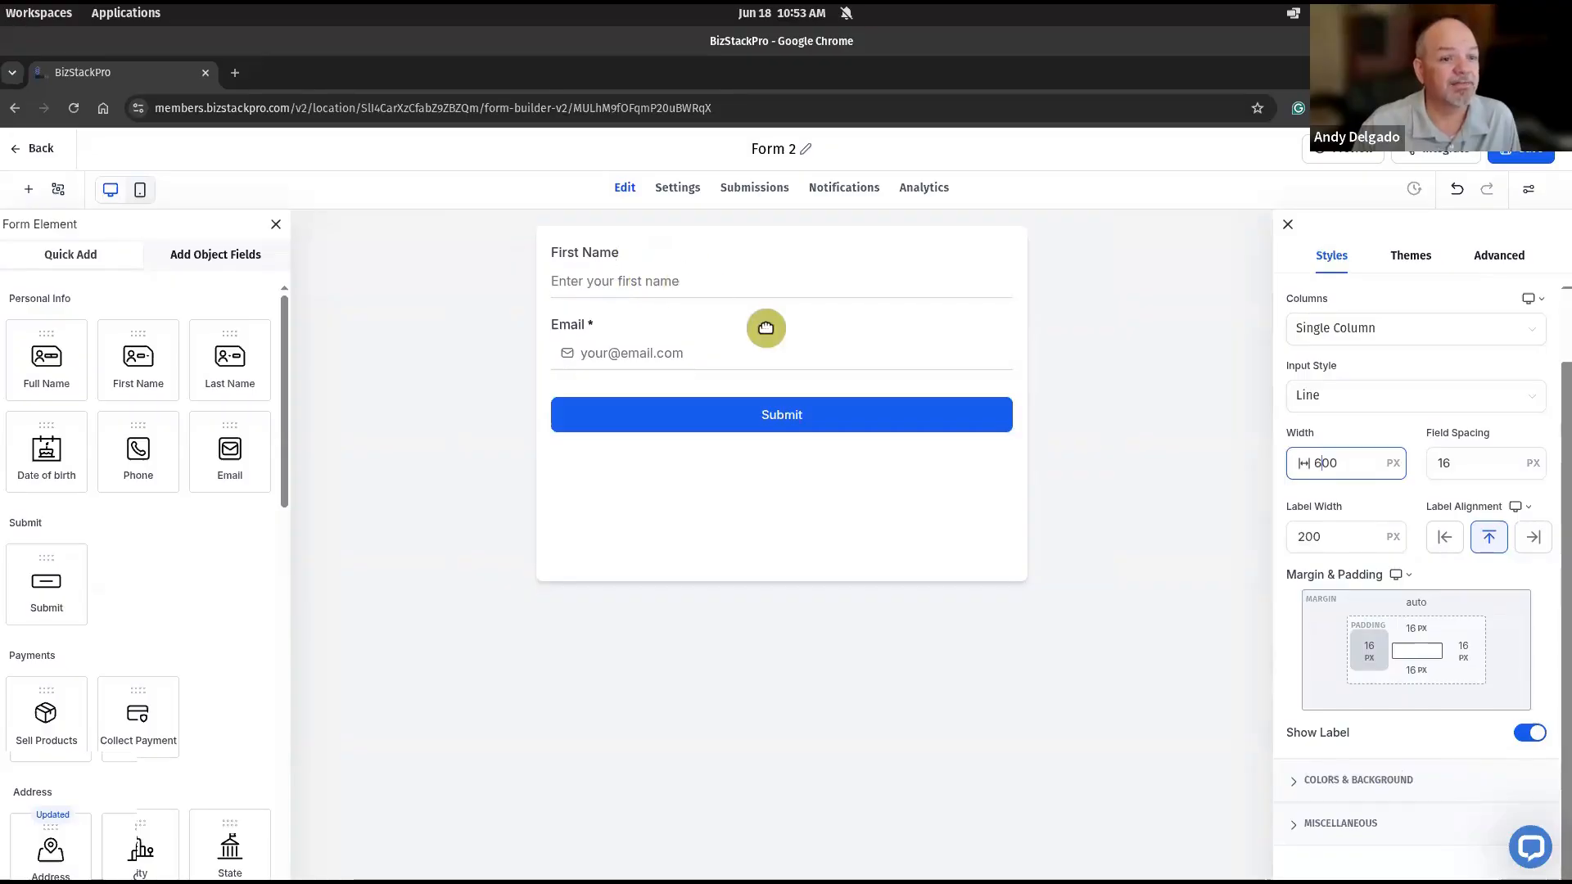
click(1530, 734)
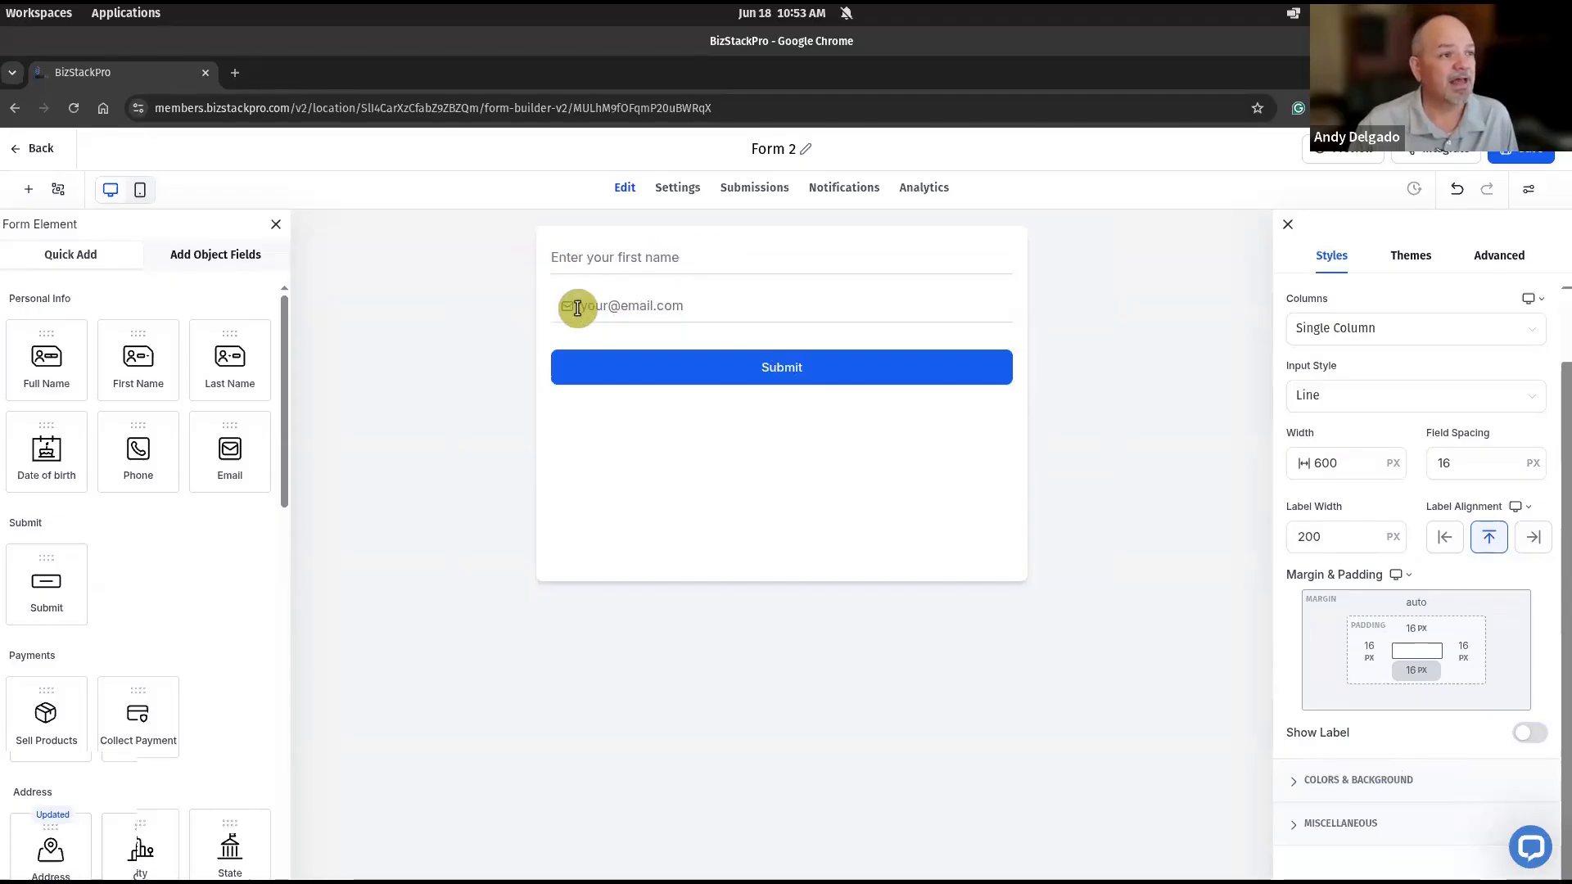
- Set the left padding of the form's input fields to 10 px in the advanced styling
click(553, 263)
click(1517, 260)
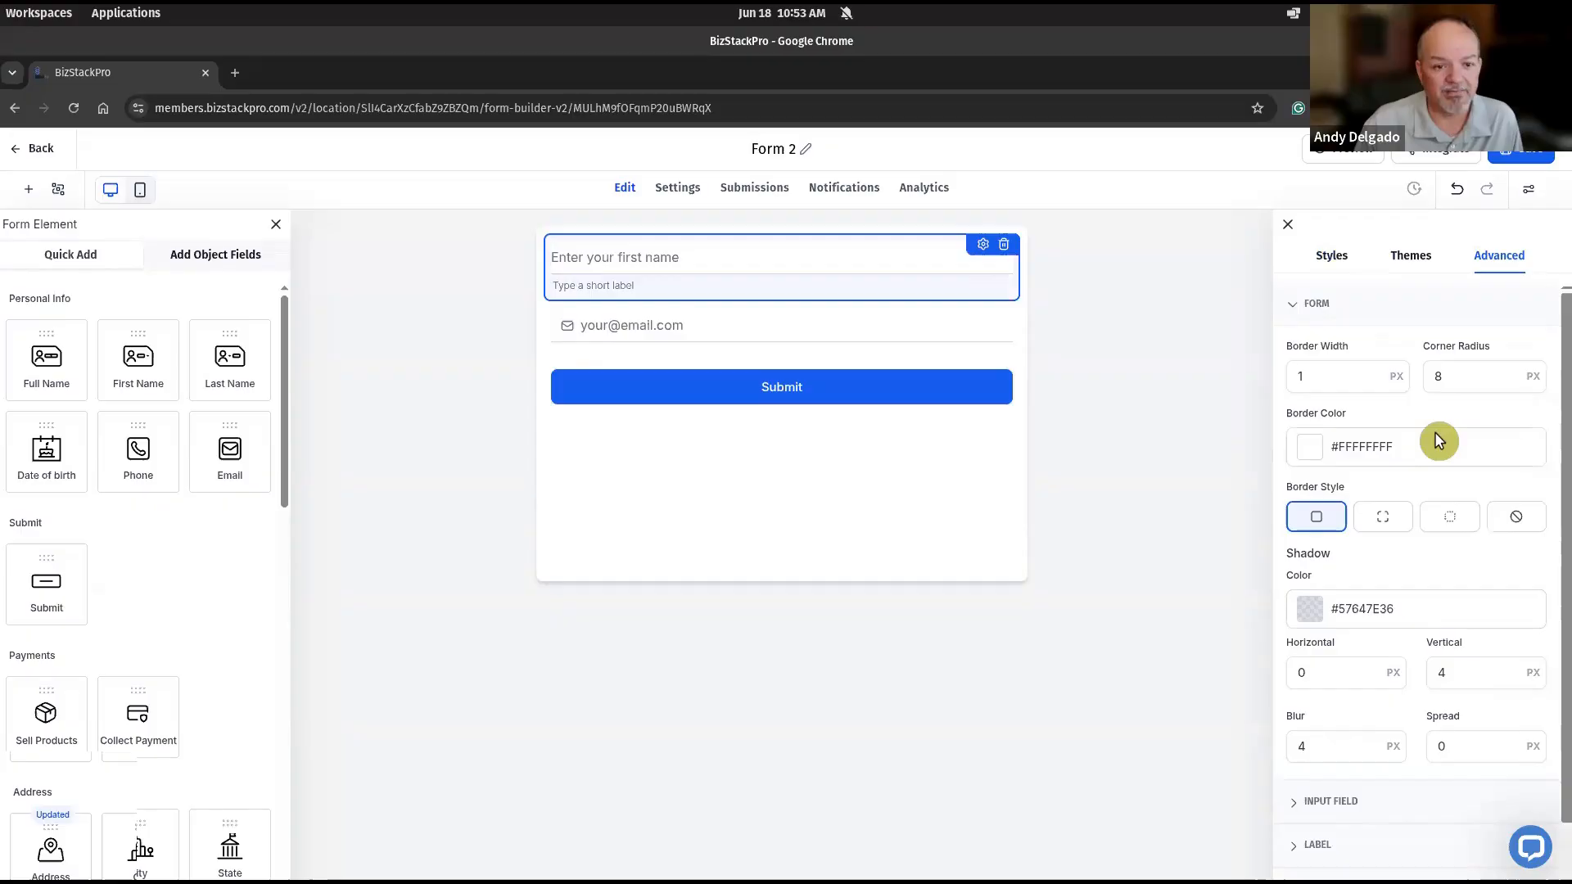
scroll(1438, 442, down, 2)
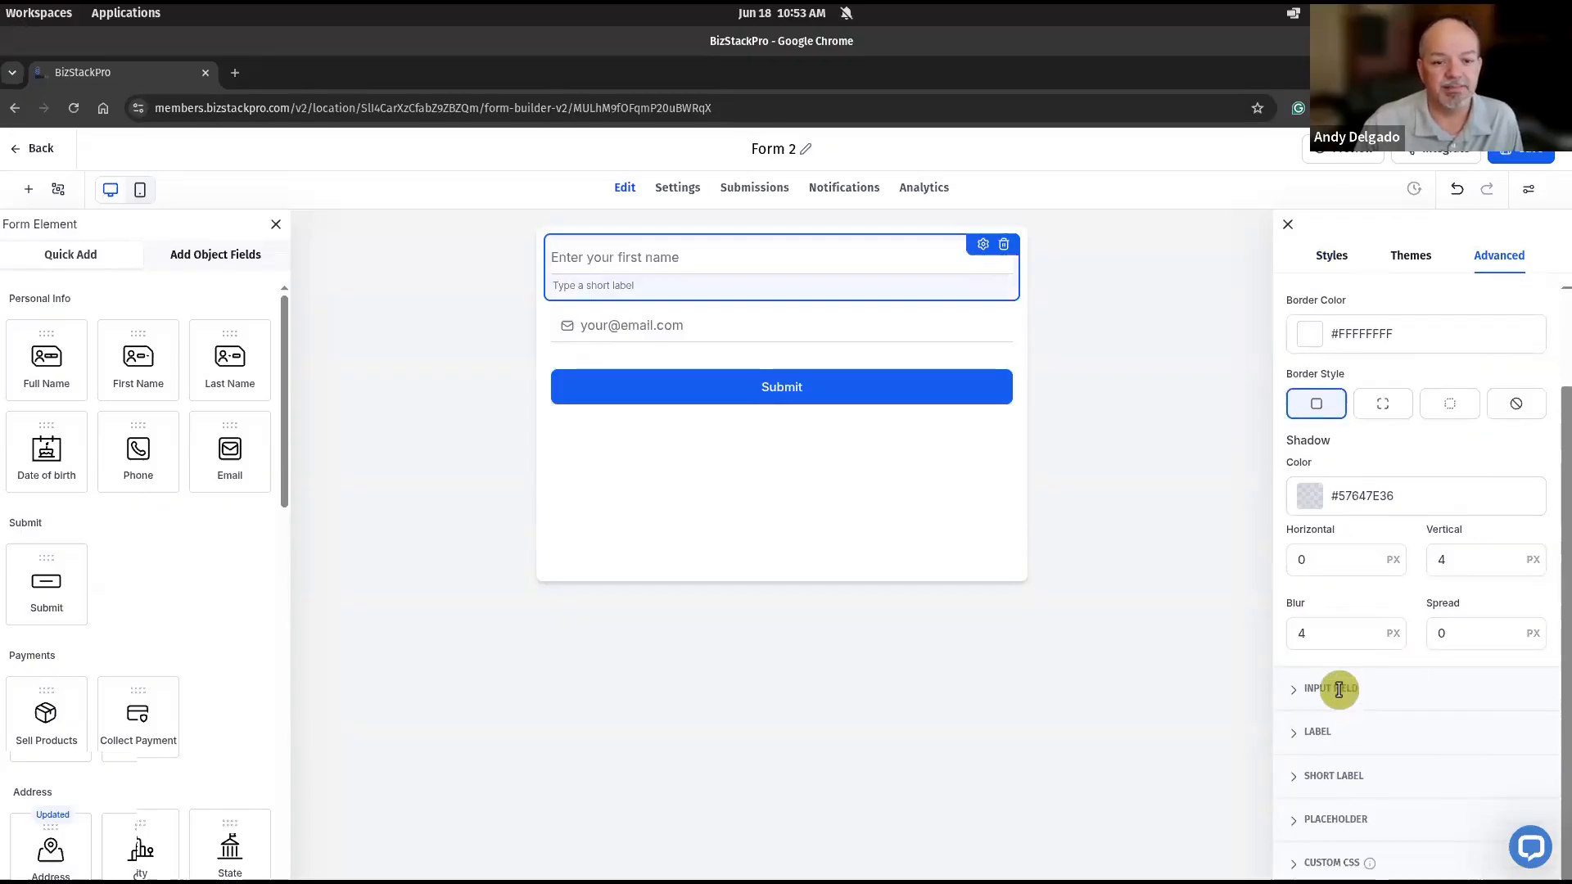
click(1349, 663)
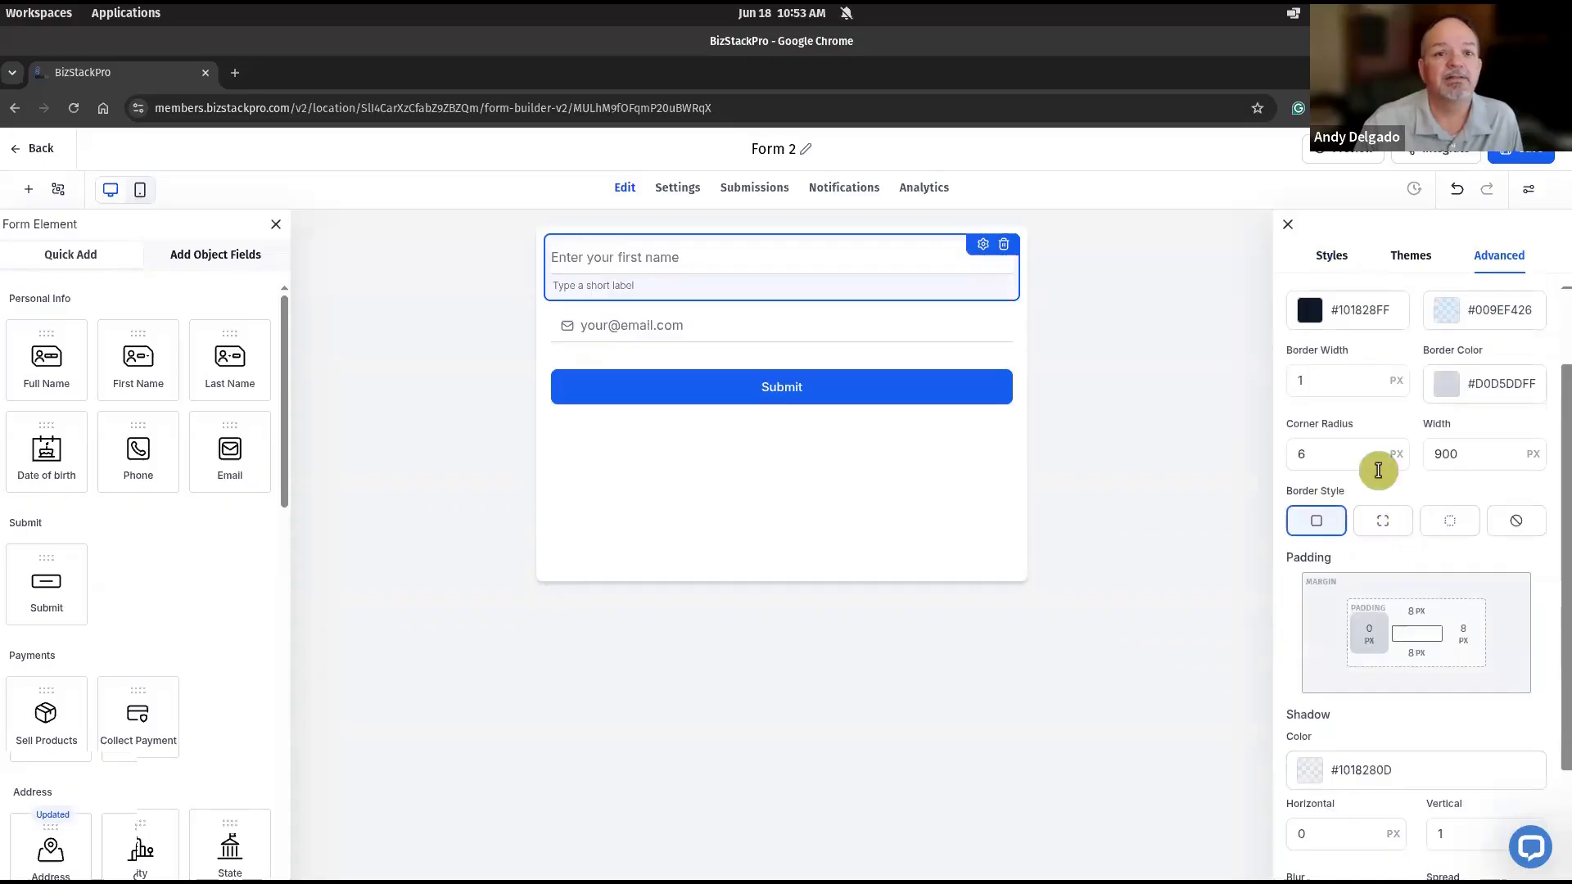
click(1382, 467)
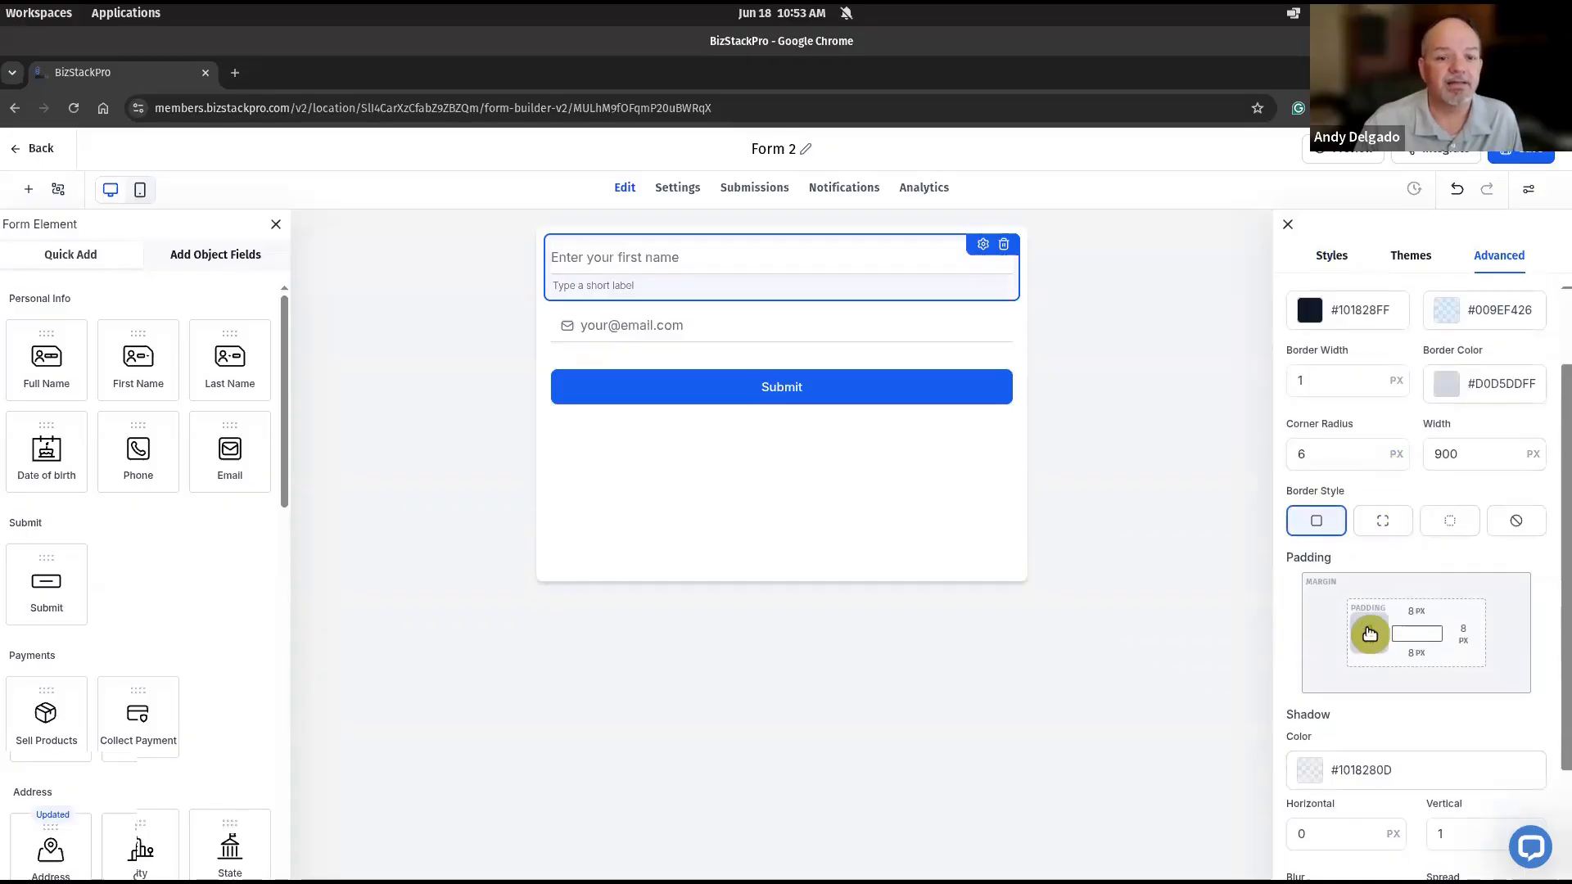
click(1370, 637)
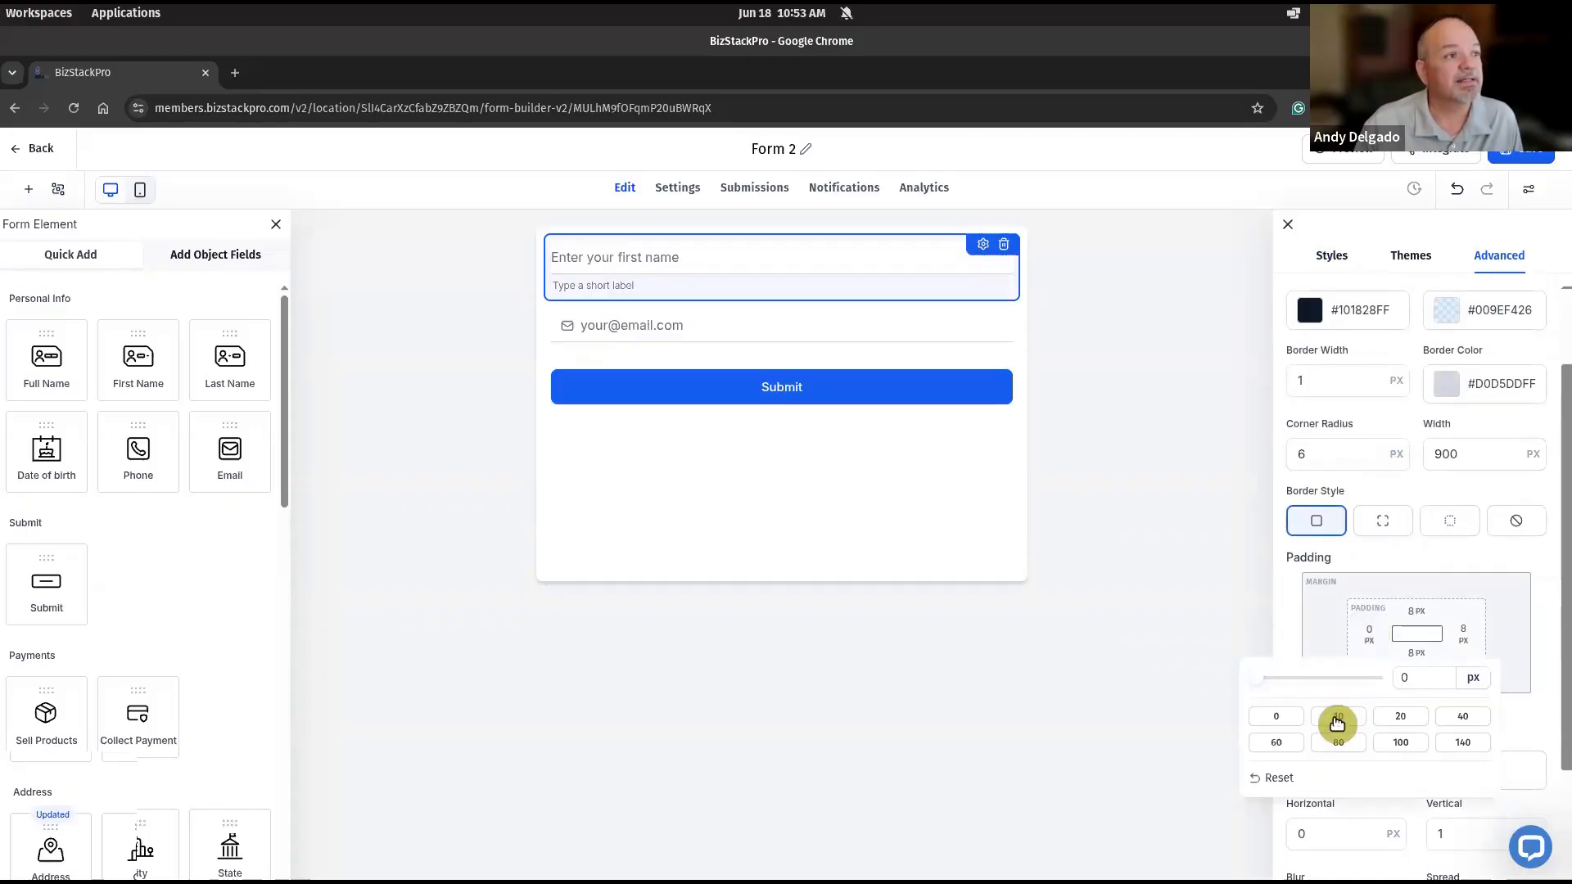
click(1338, 718)
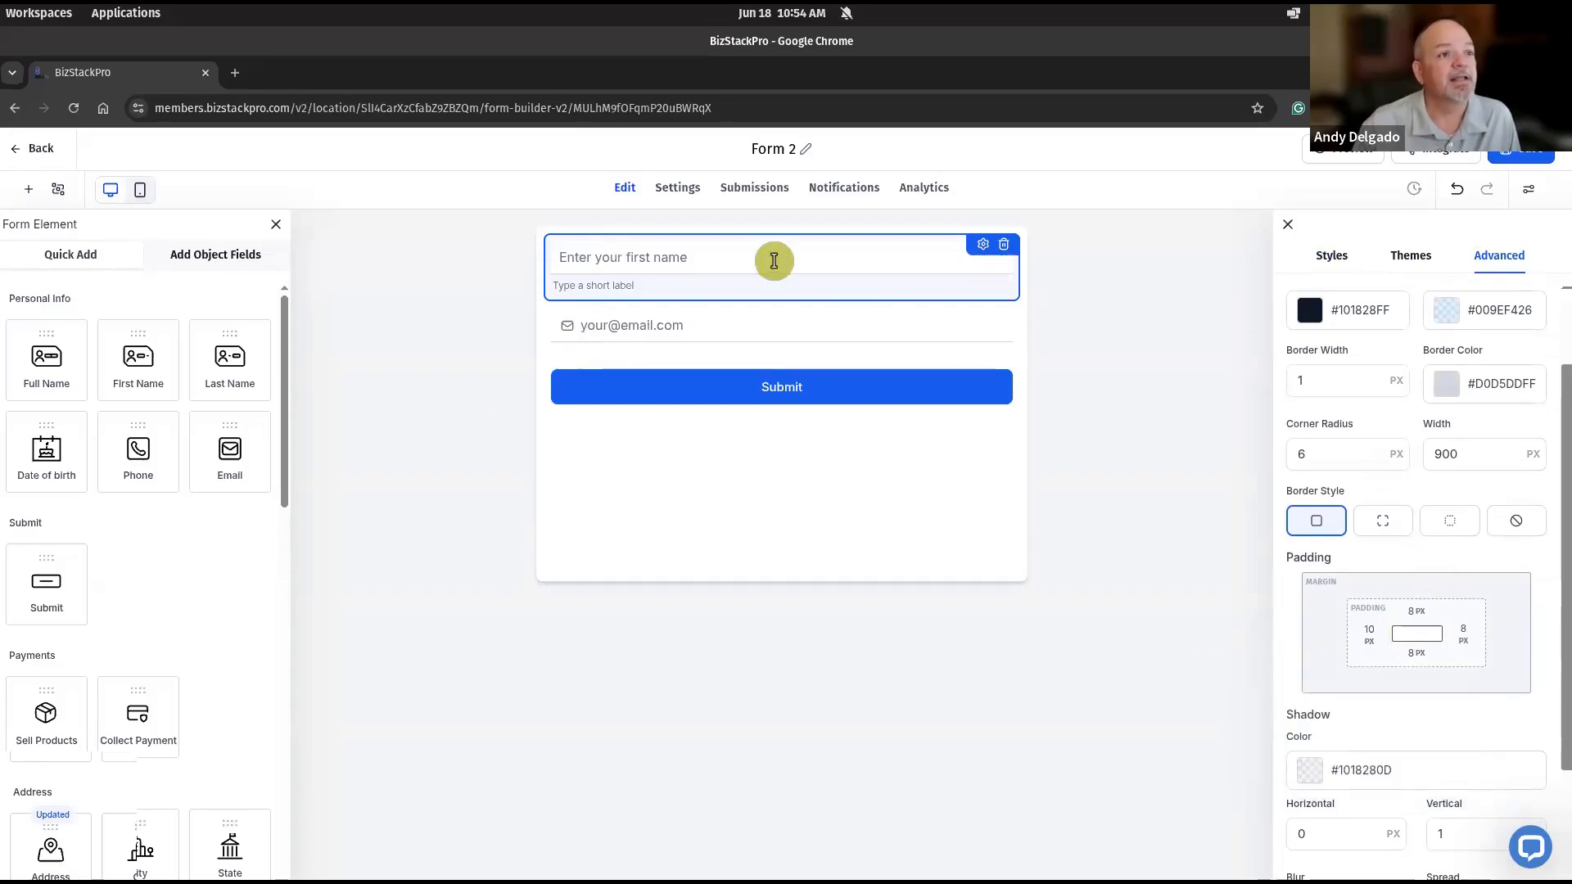
- Review the form's layout and color styles and its advanced form and input field settings, including padding and shadow
click(774, 260)
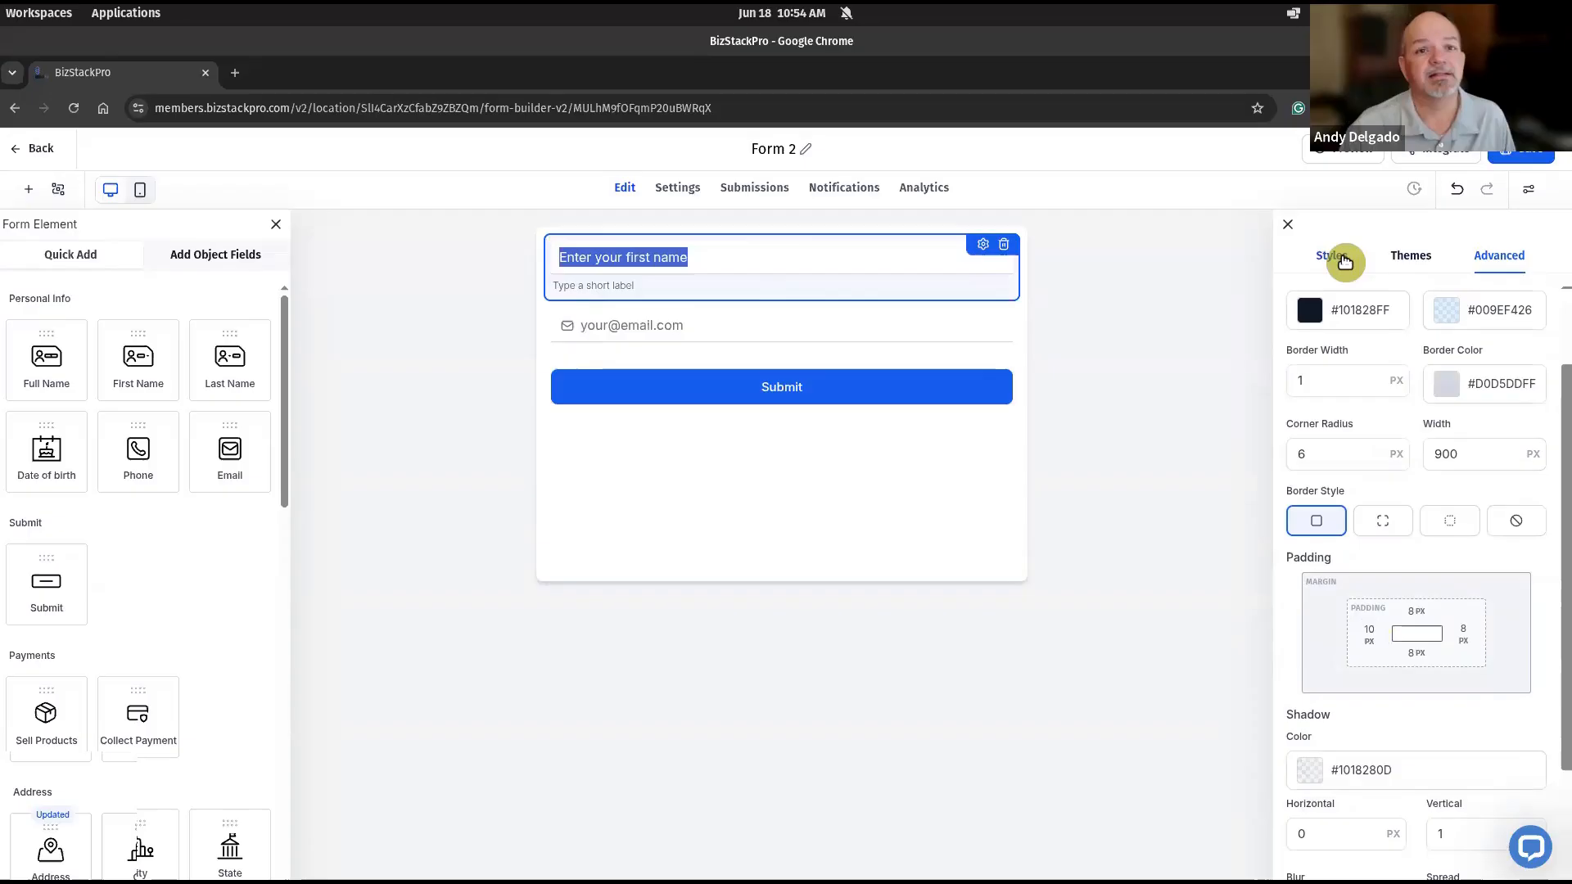
click(1334, 256)
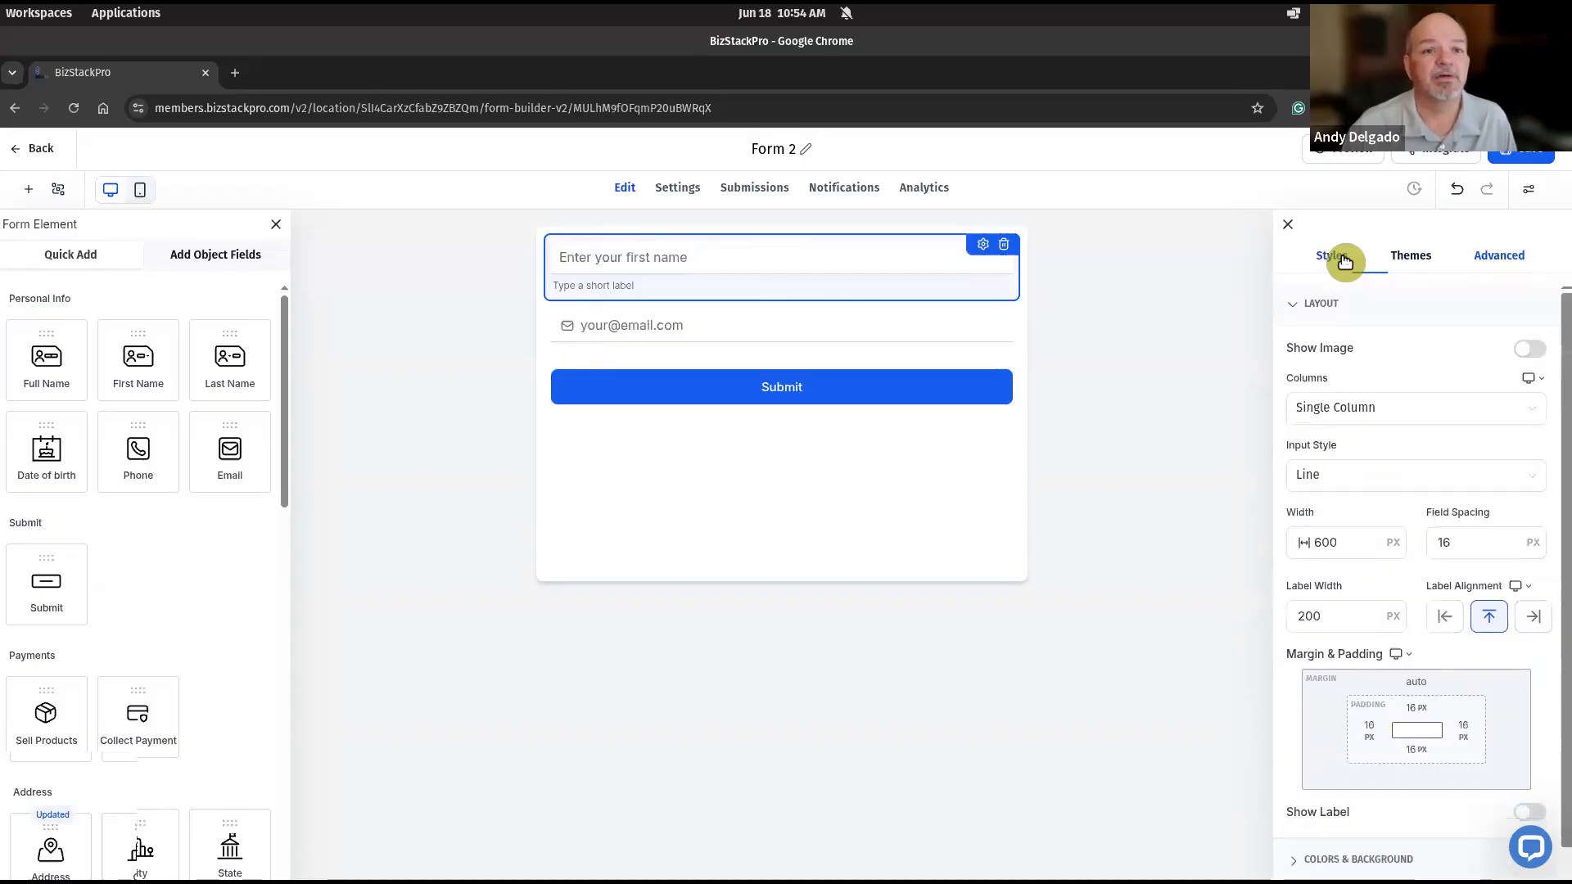
click(699, 259)
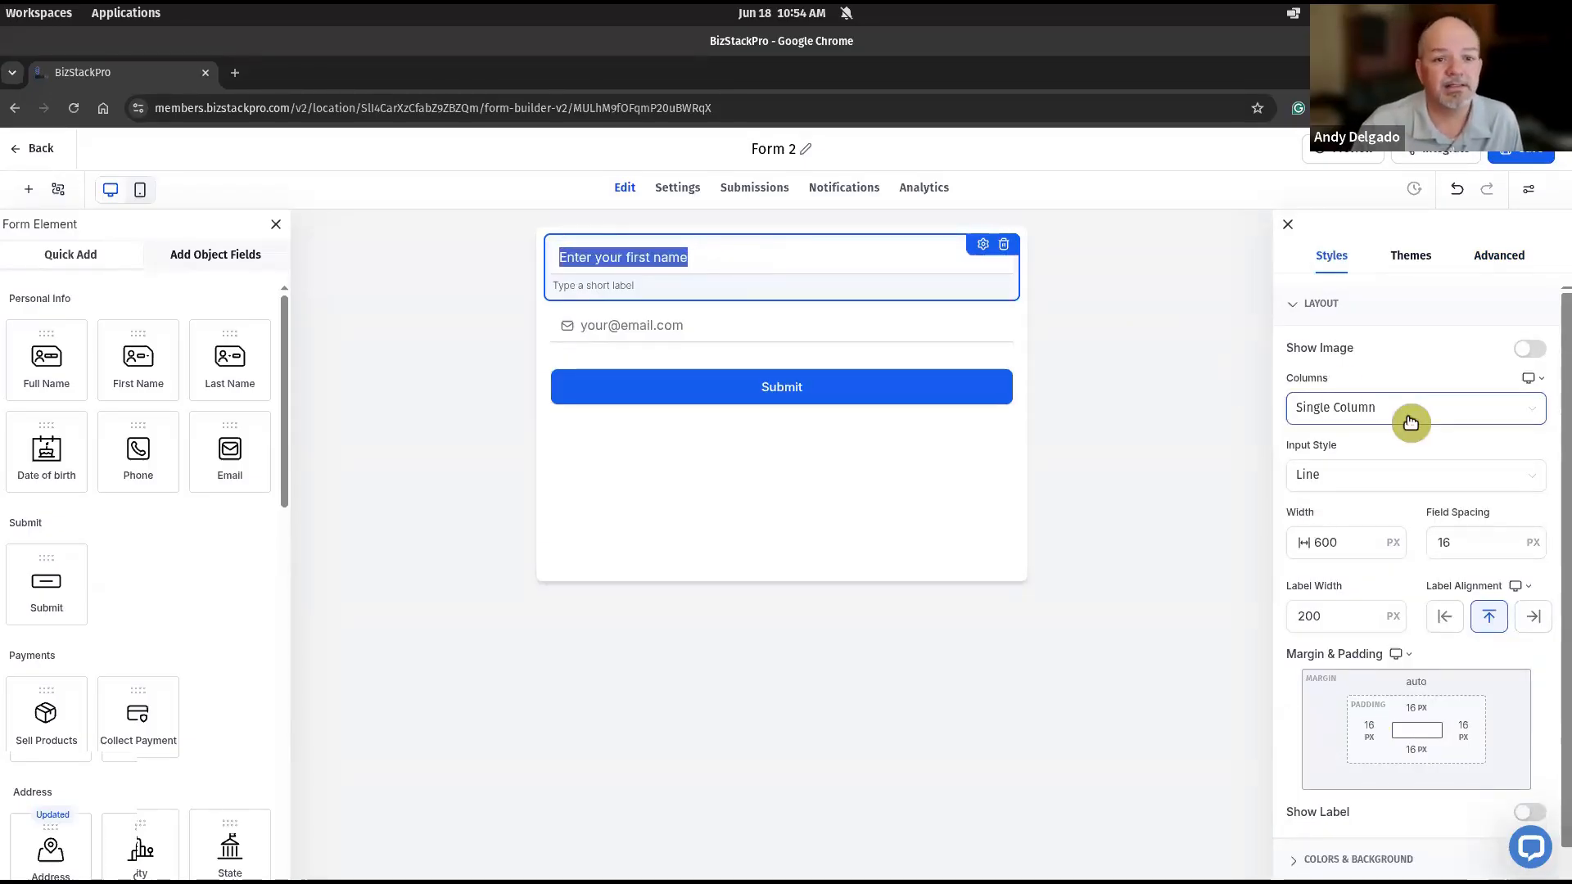
scroll(1420, 422, down, 1)
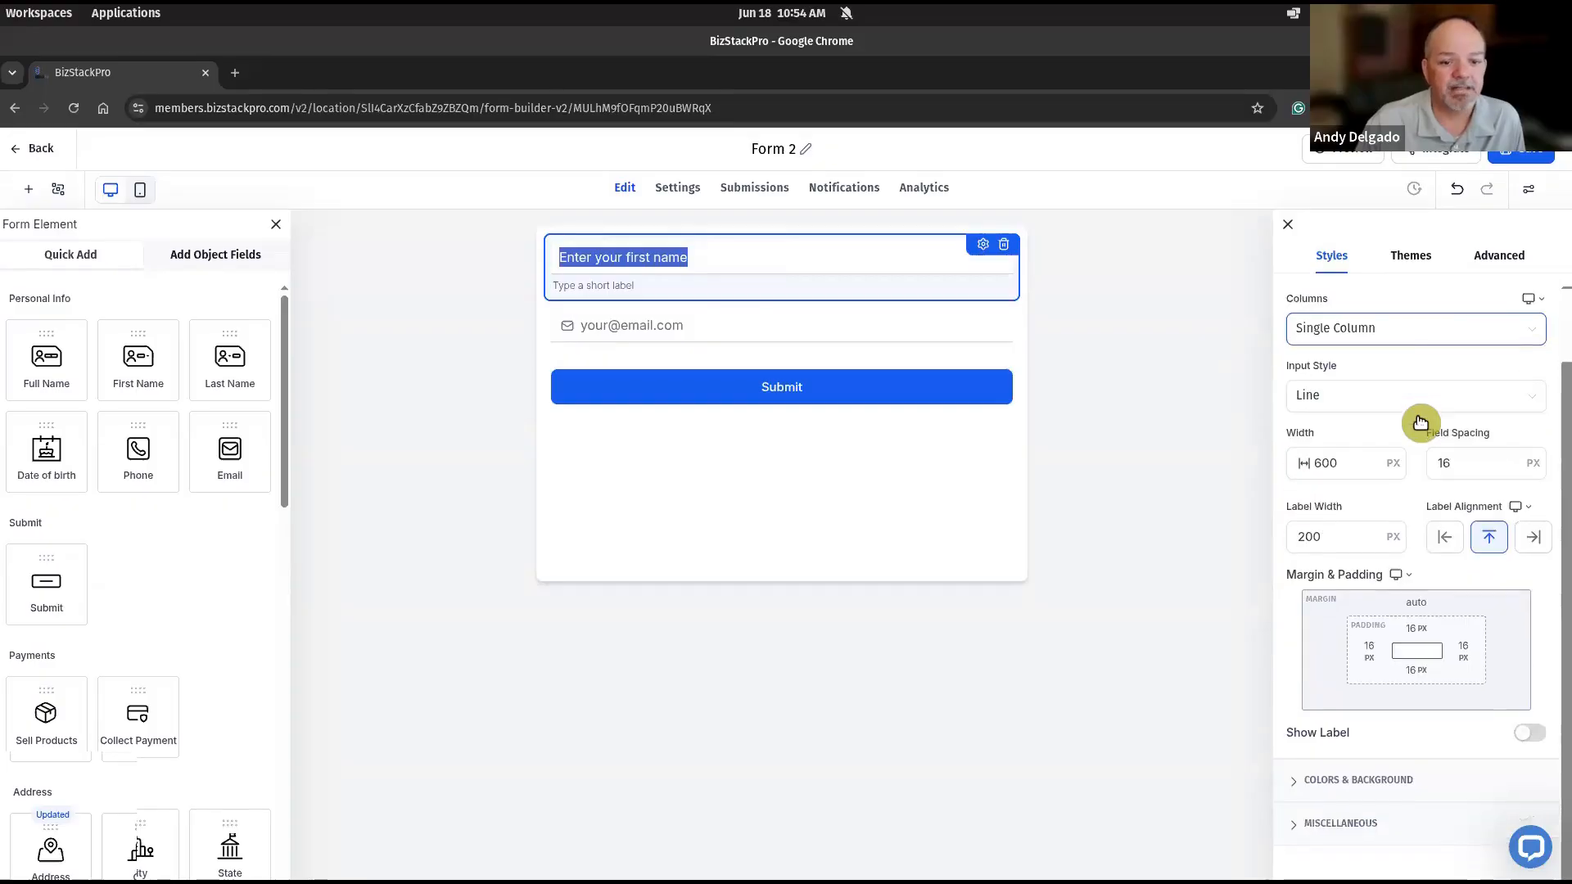
click(1301, 784)
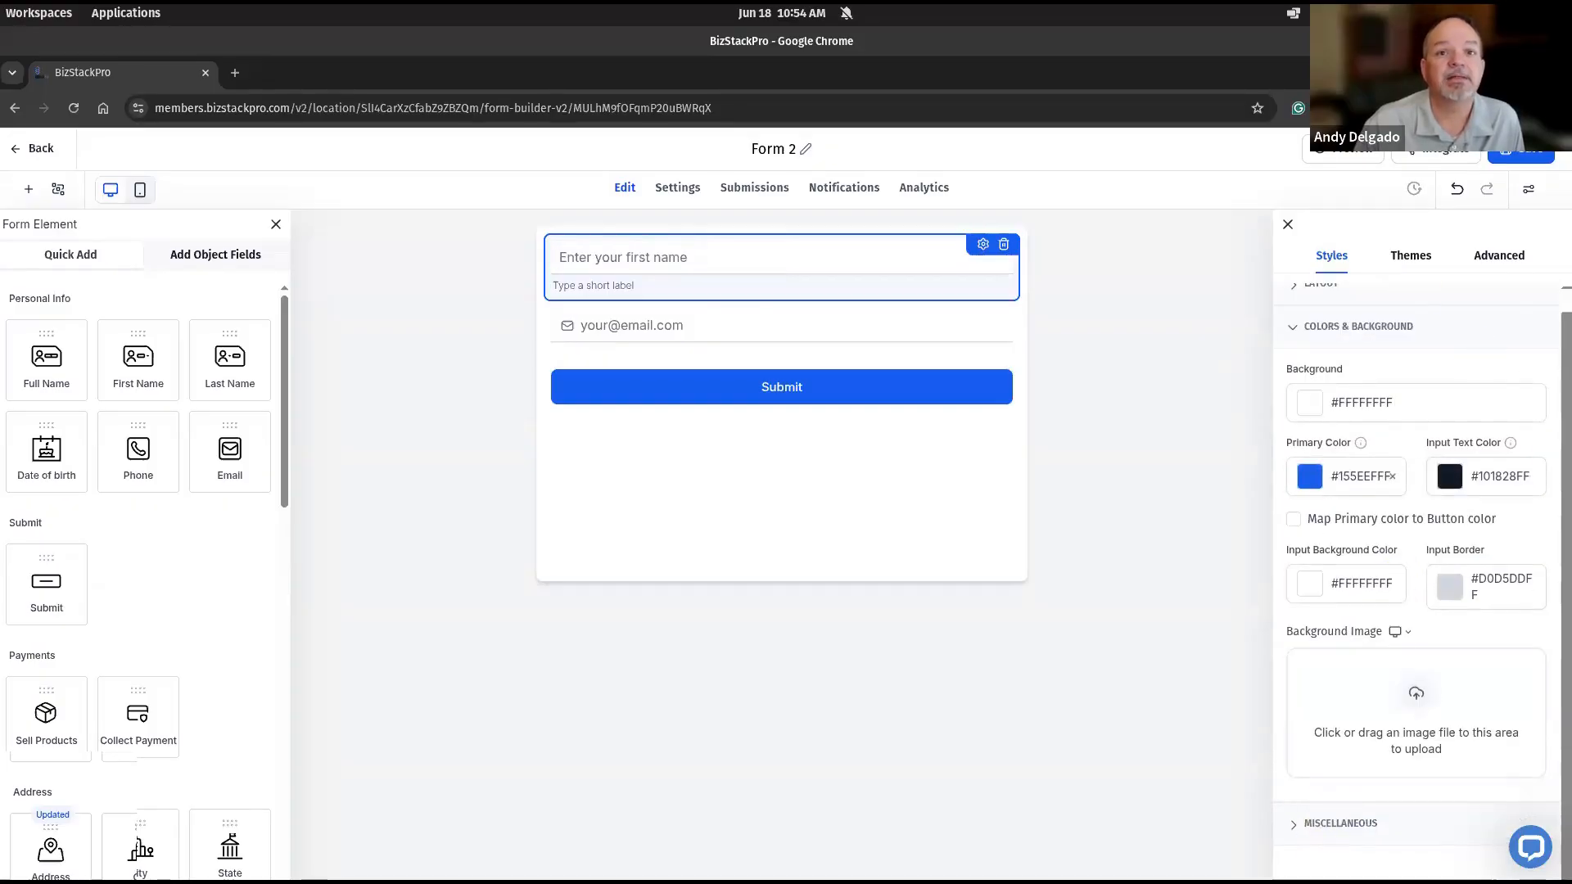
click(1499, 255)
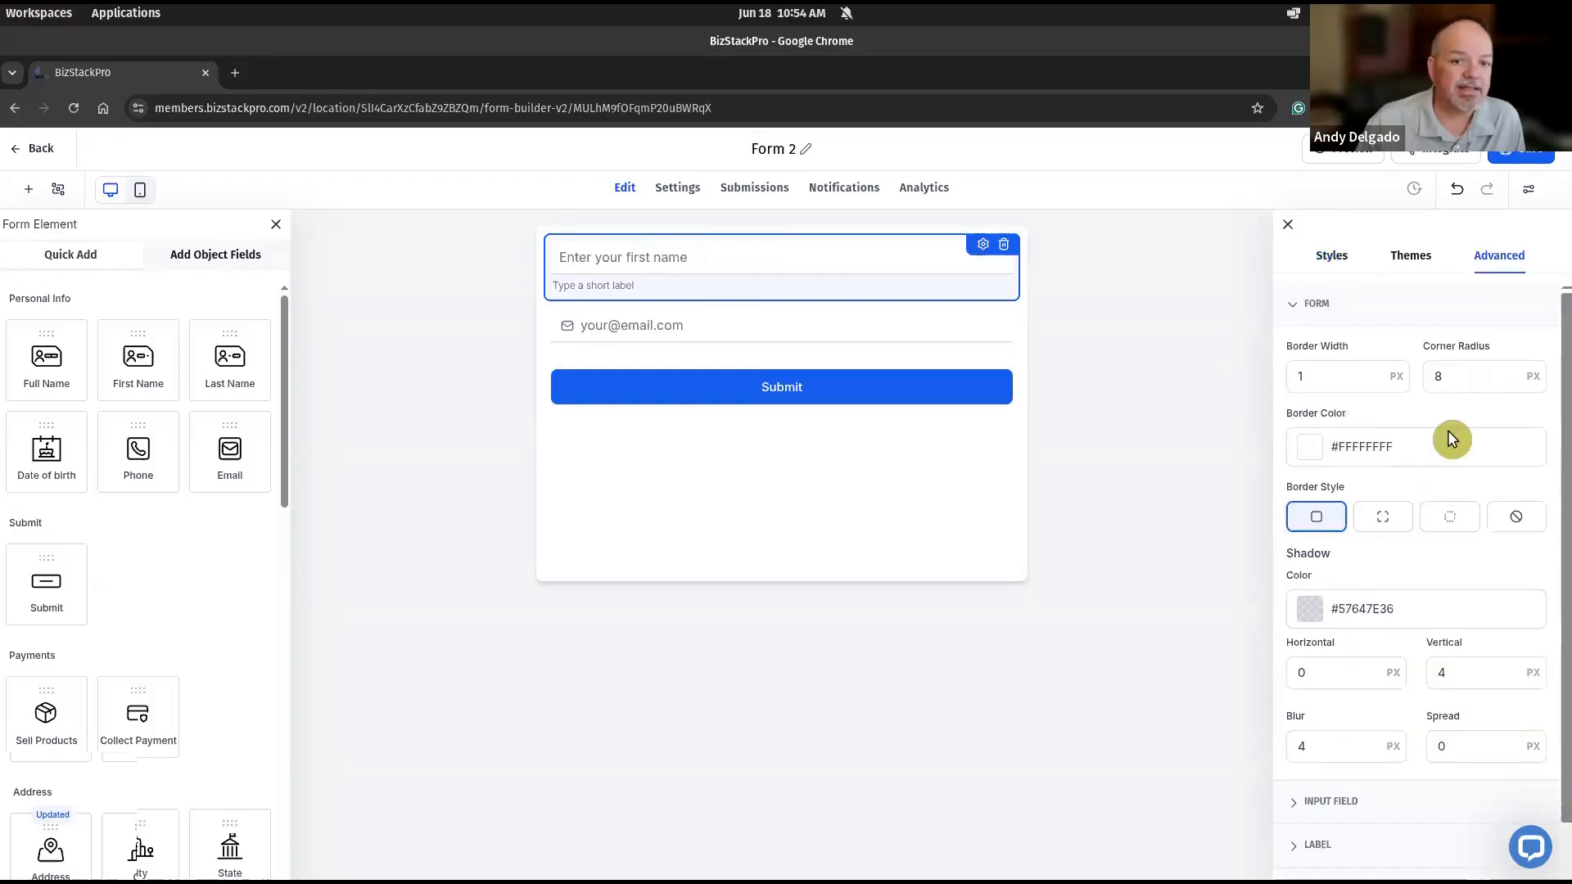
scroll(1421, 434, down, 2)
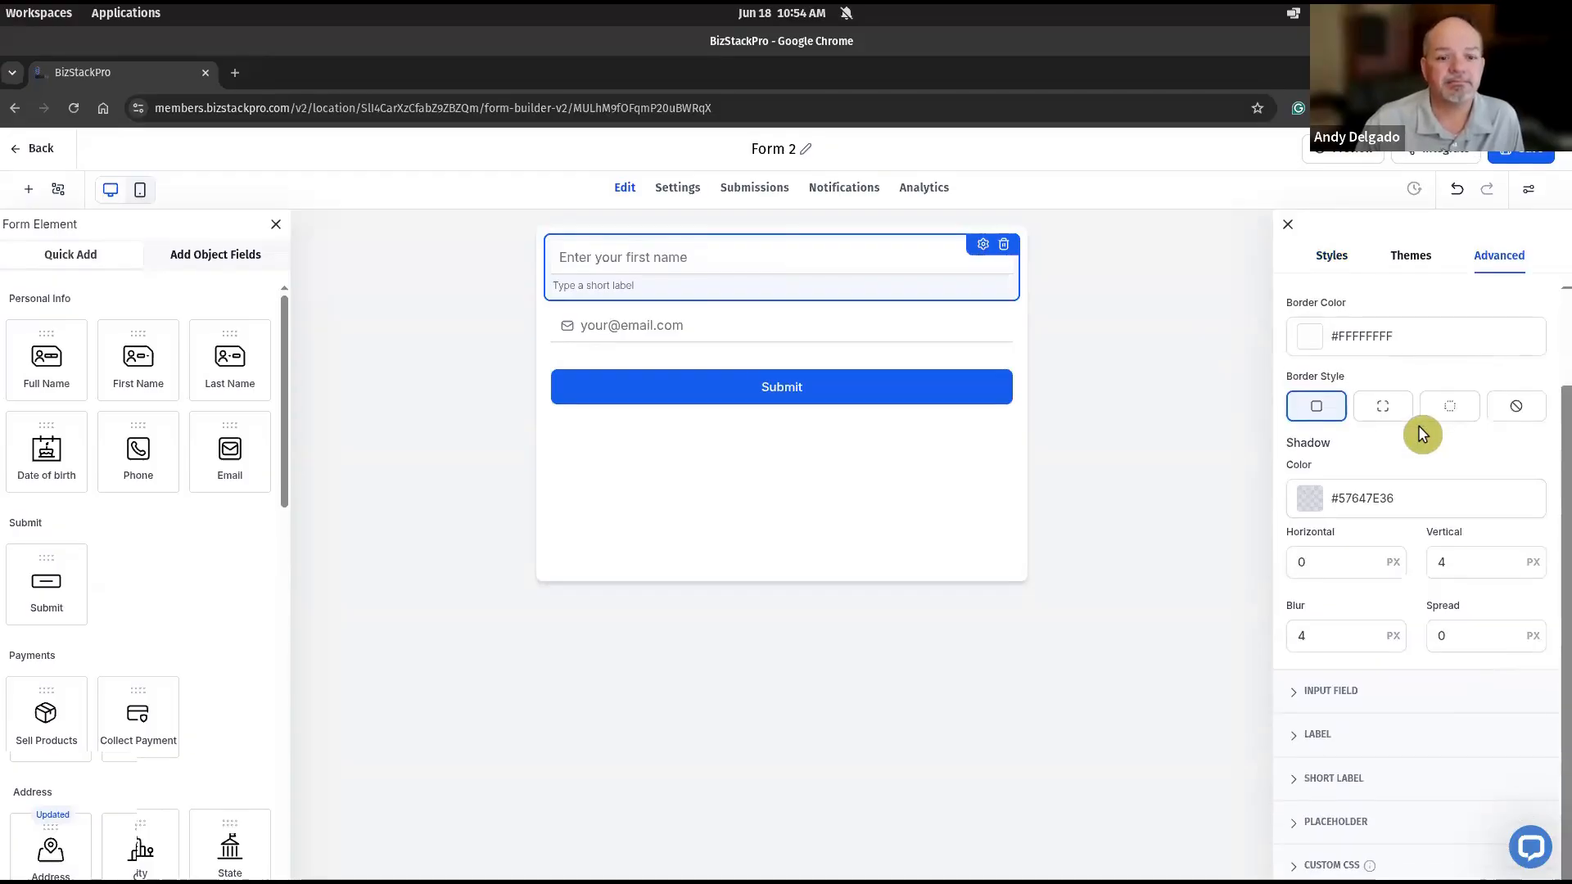
click(1359, 691)
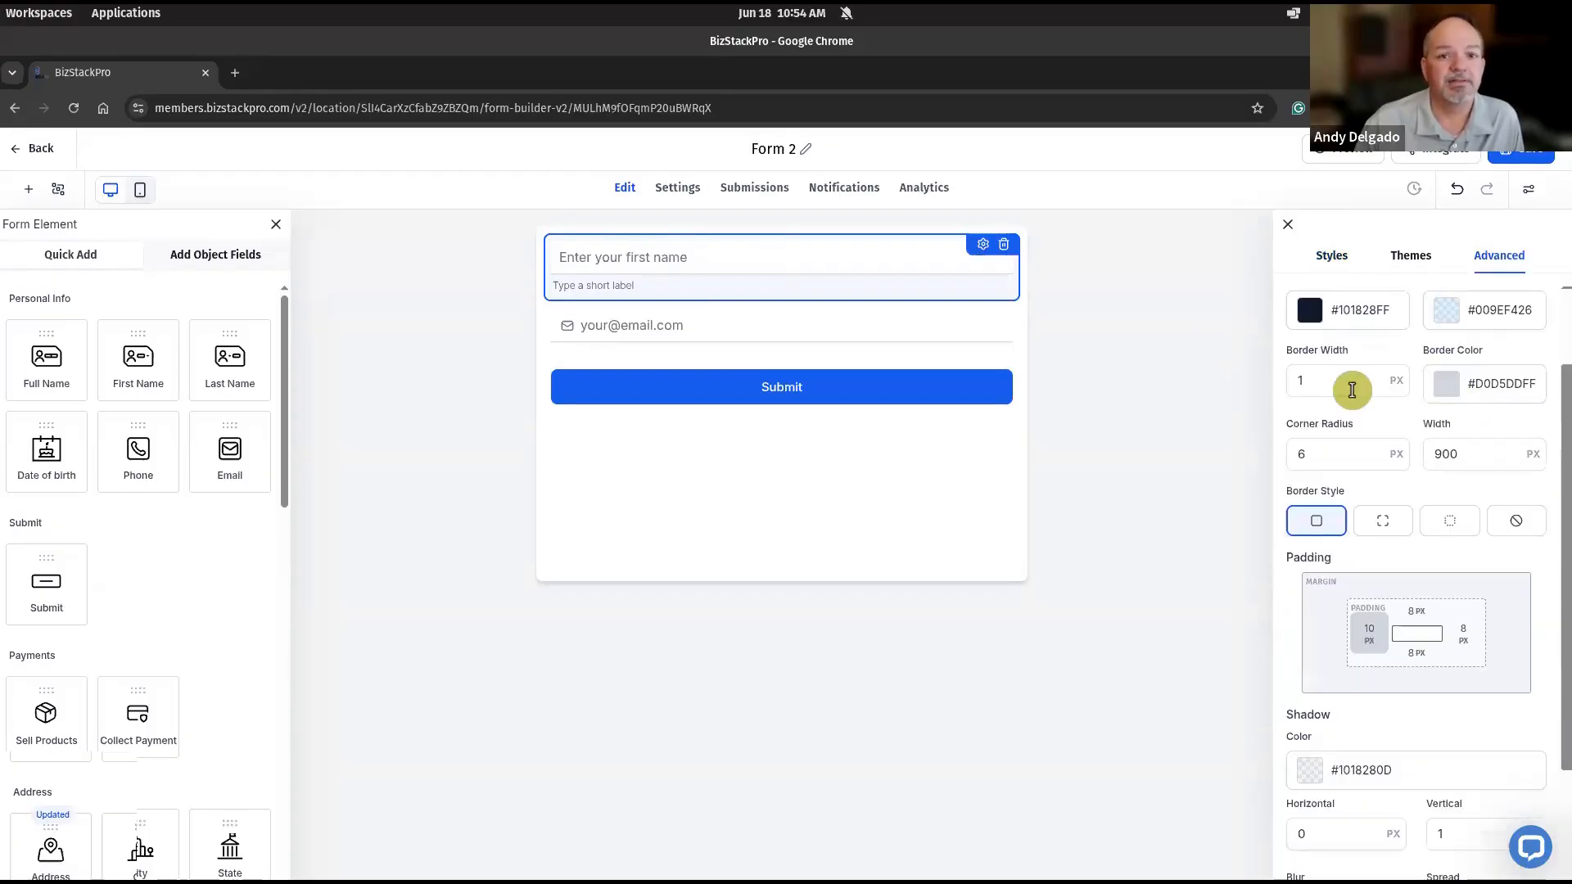
scroll(1388, 333, down, 3)
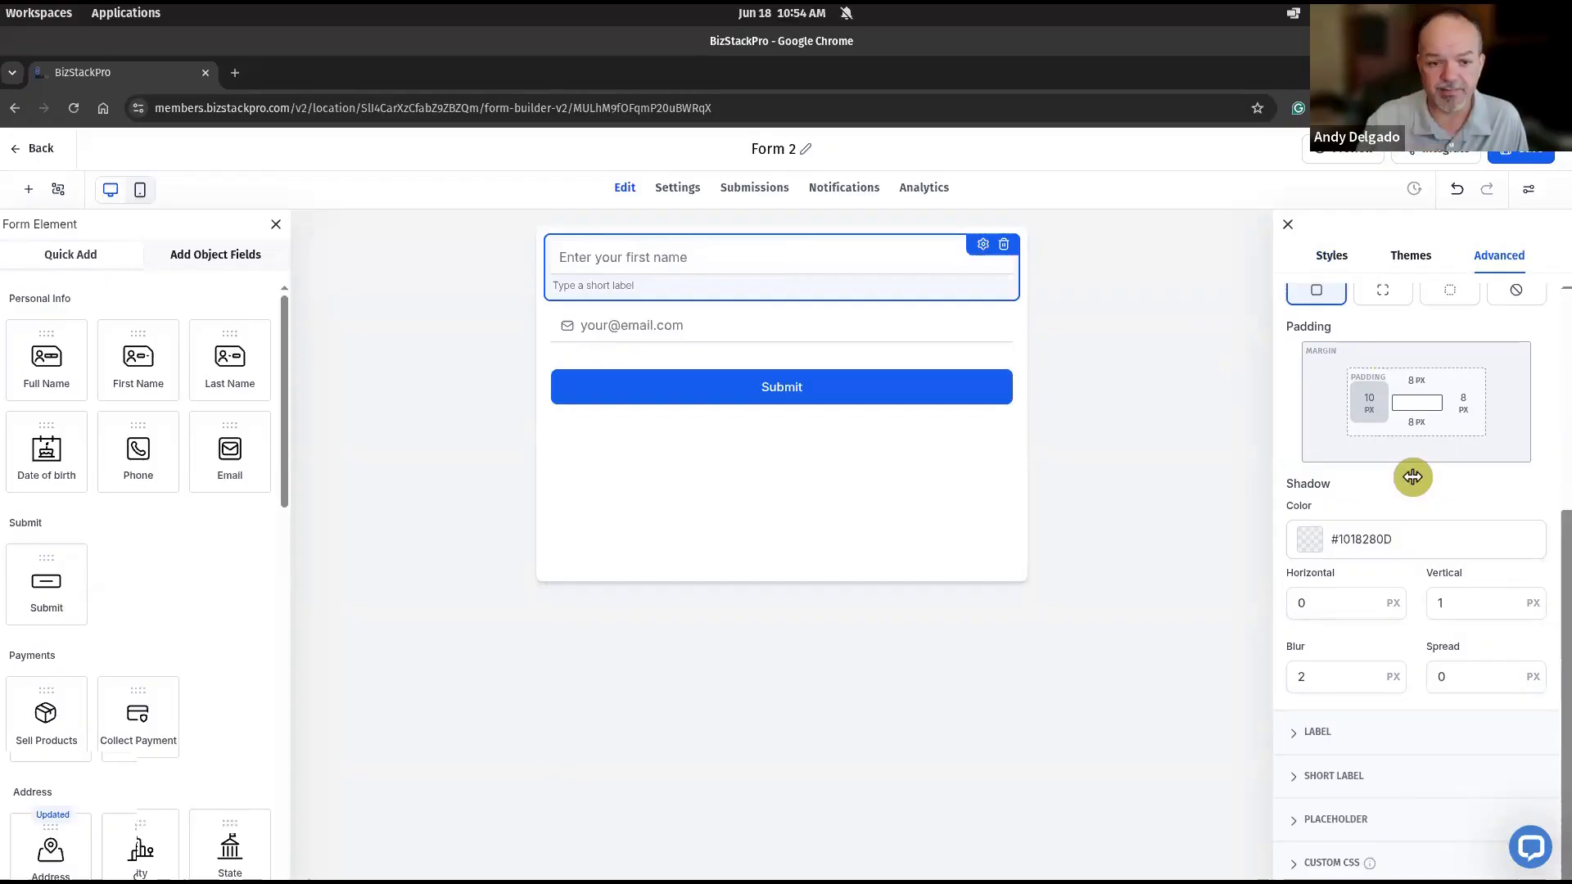
click(1436, 603)
text(1)
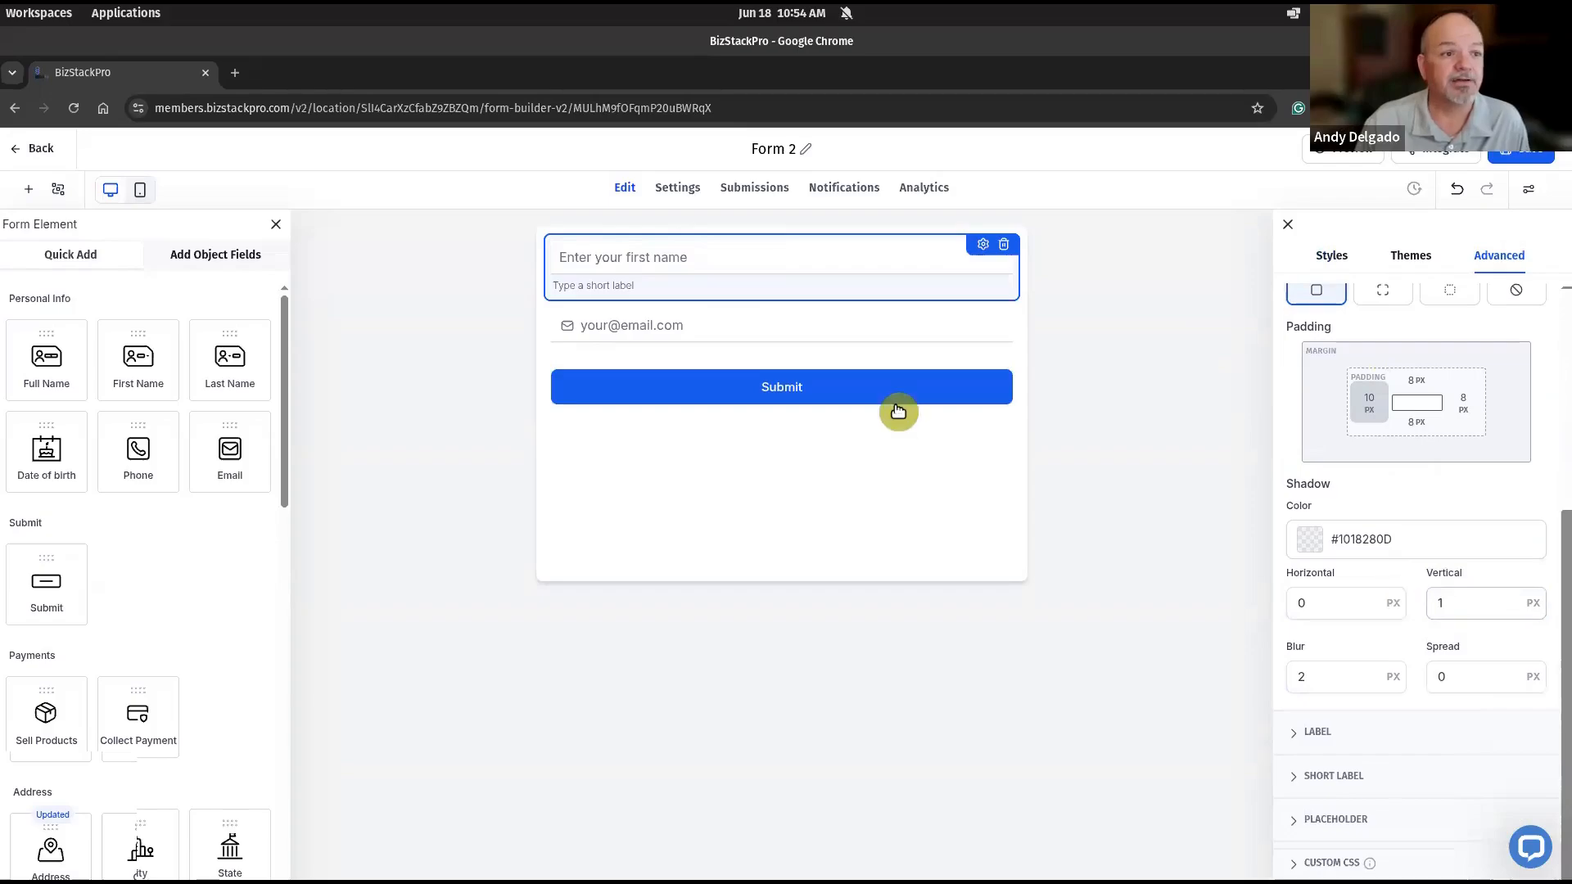
- Open the Submit button's settings at its text content options
click(899, 398)
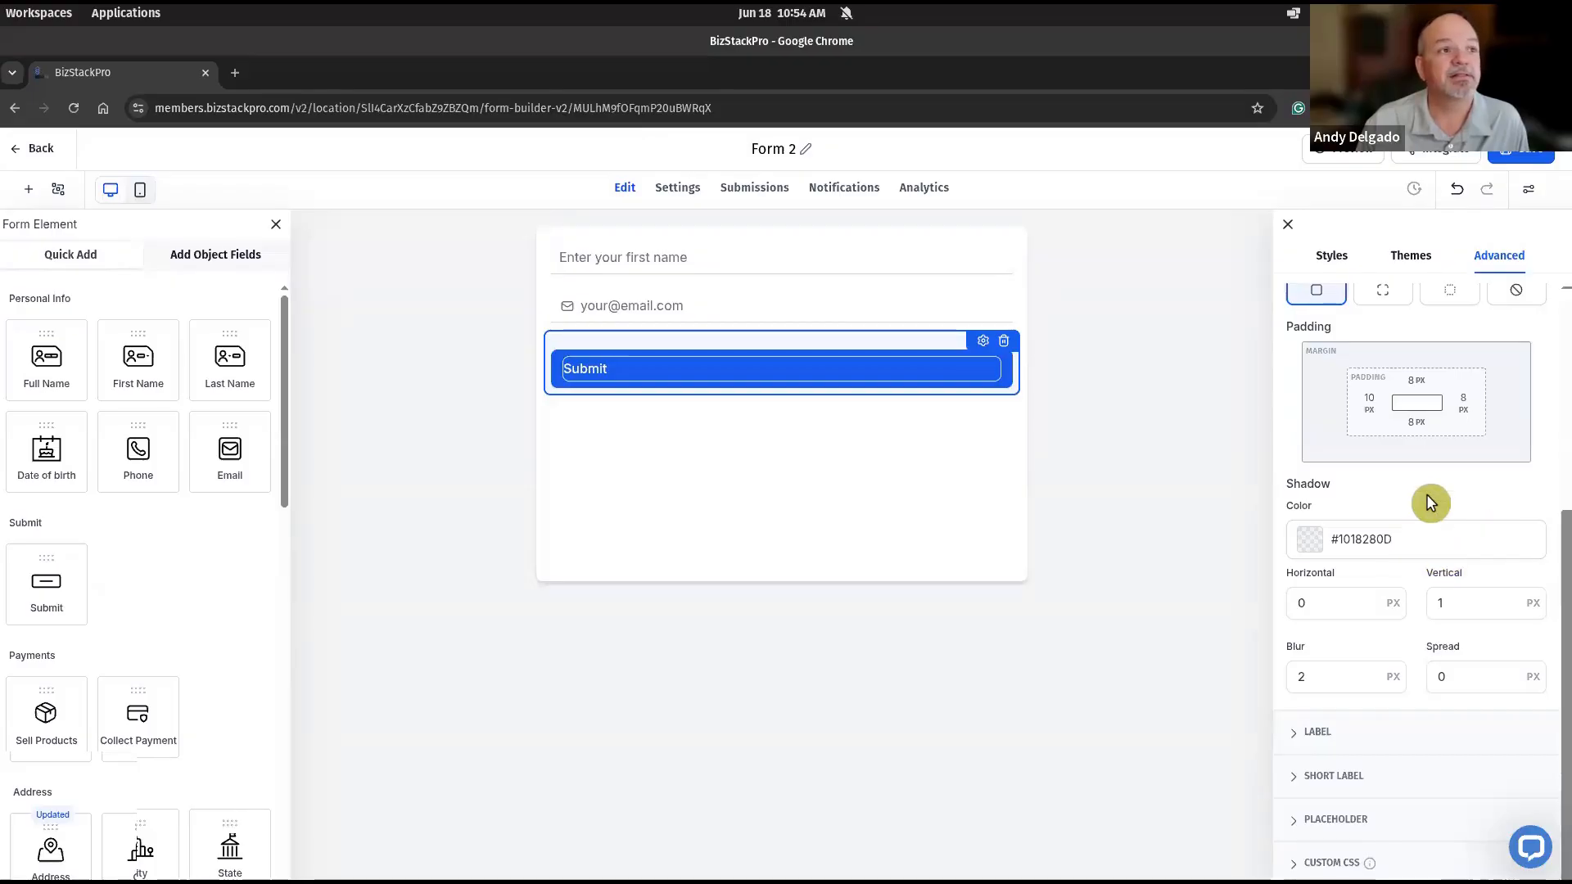
click(983, 342)
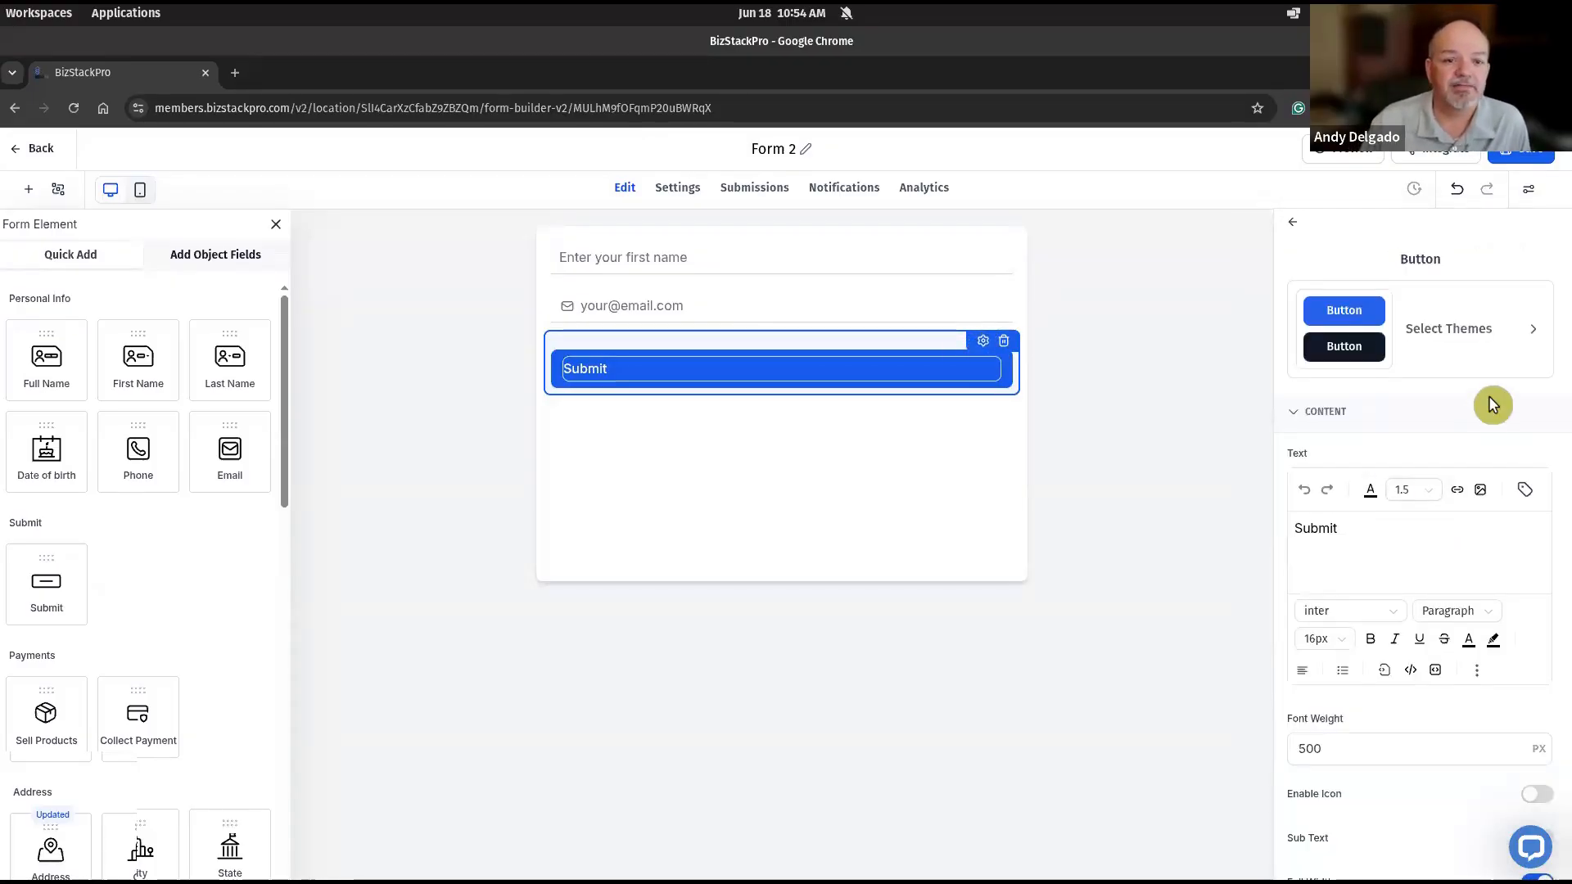
scroll(1432, 522, down, 1)
- Try to find the Fira font in the font choices for the submit button's text
click(1340, 562)
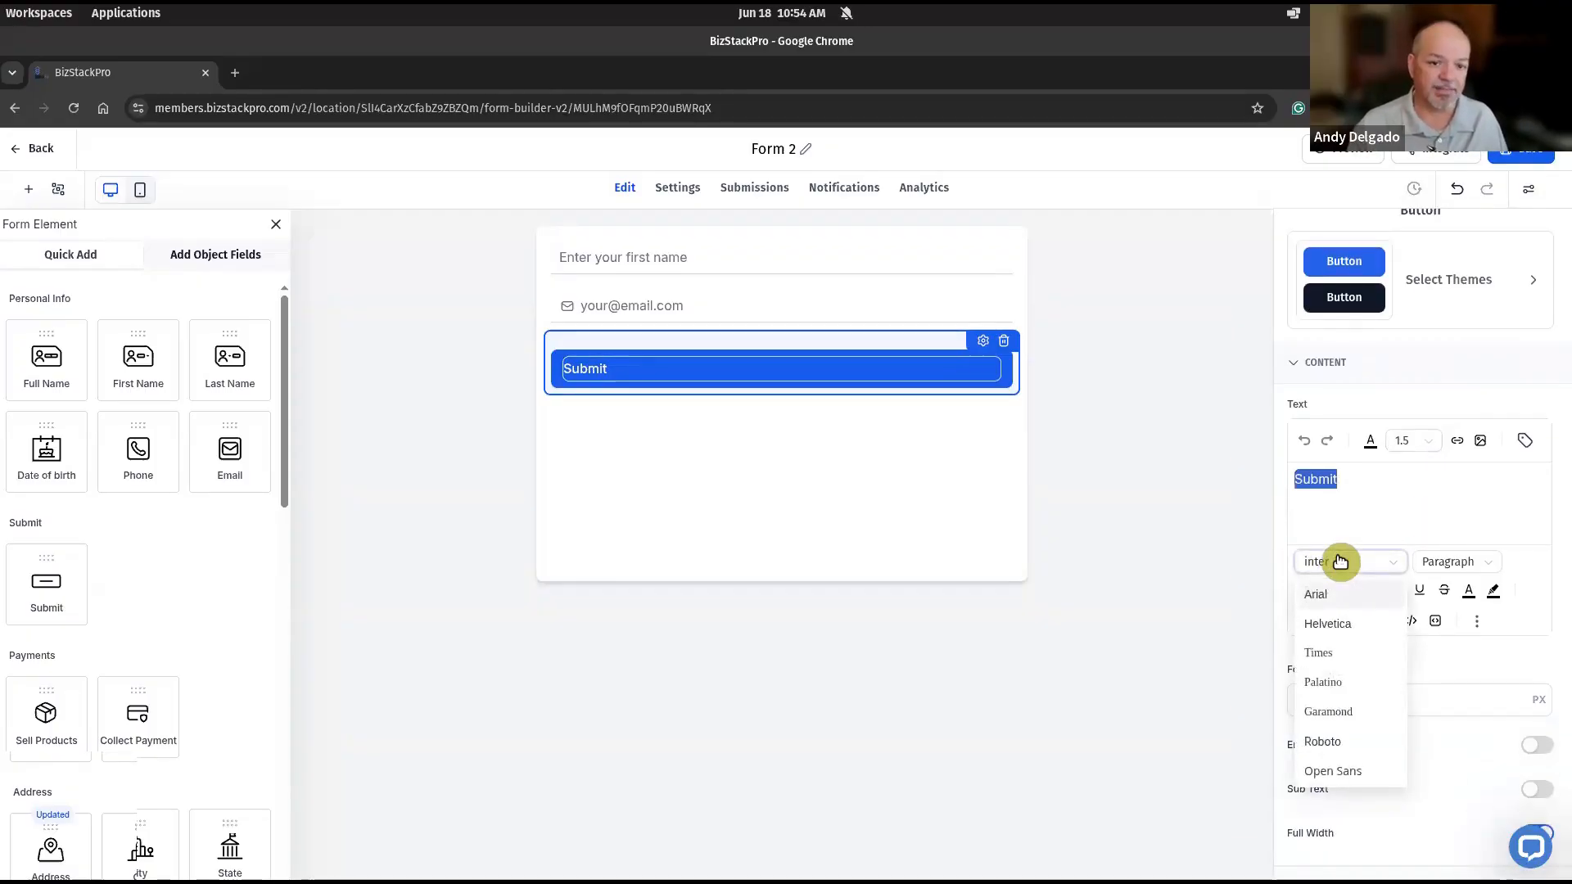
text(fia)
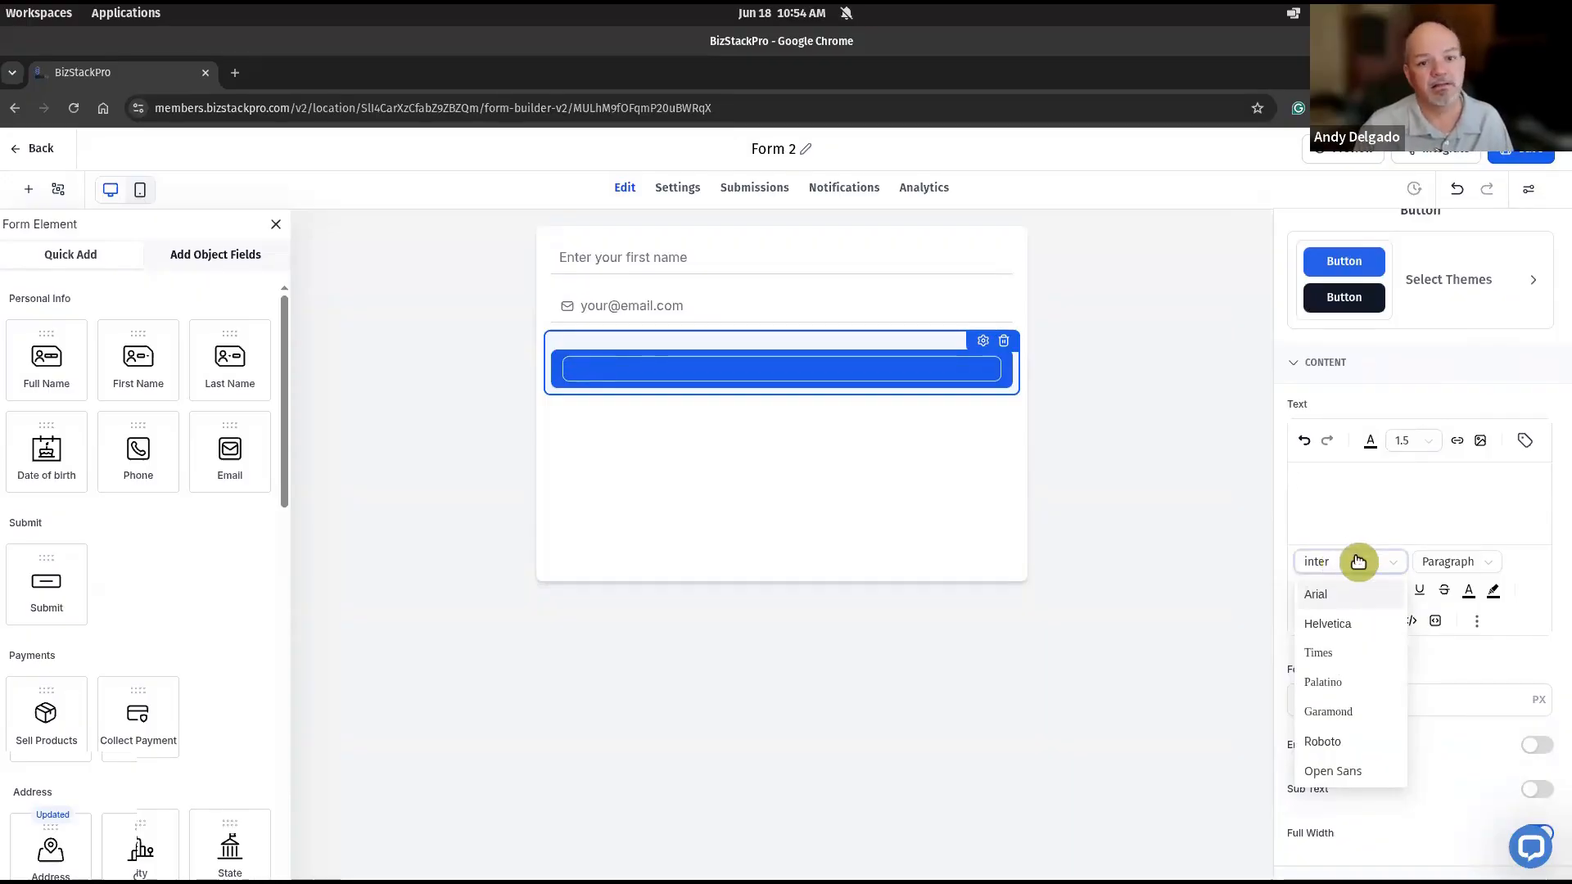
click(1357, 564)
click(1349, 565)
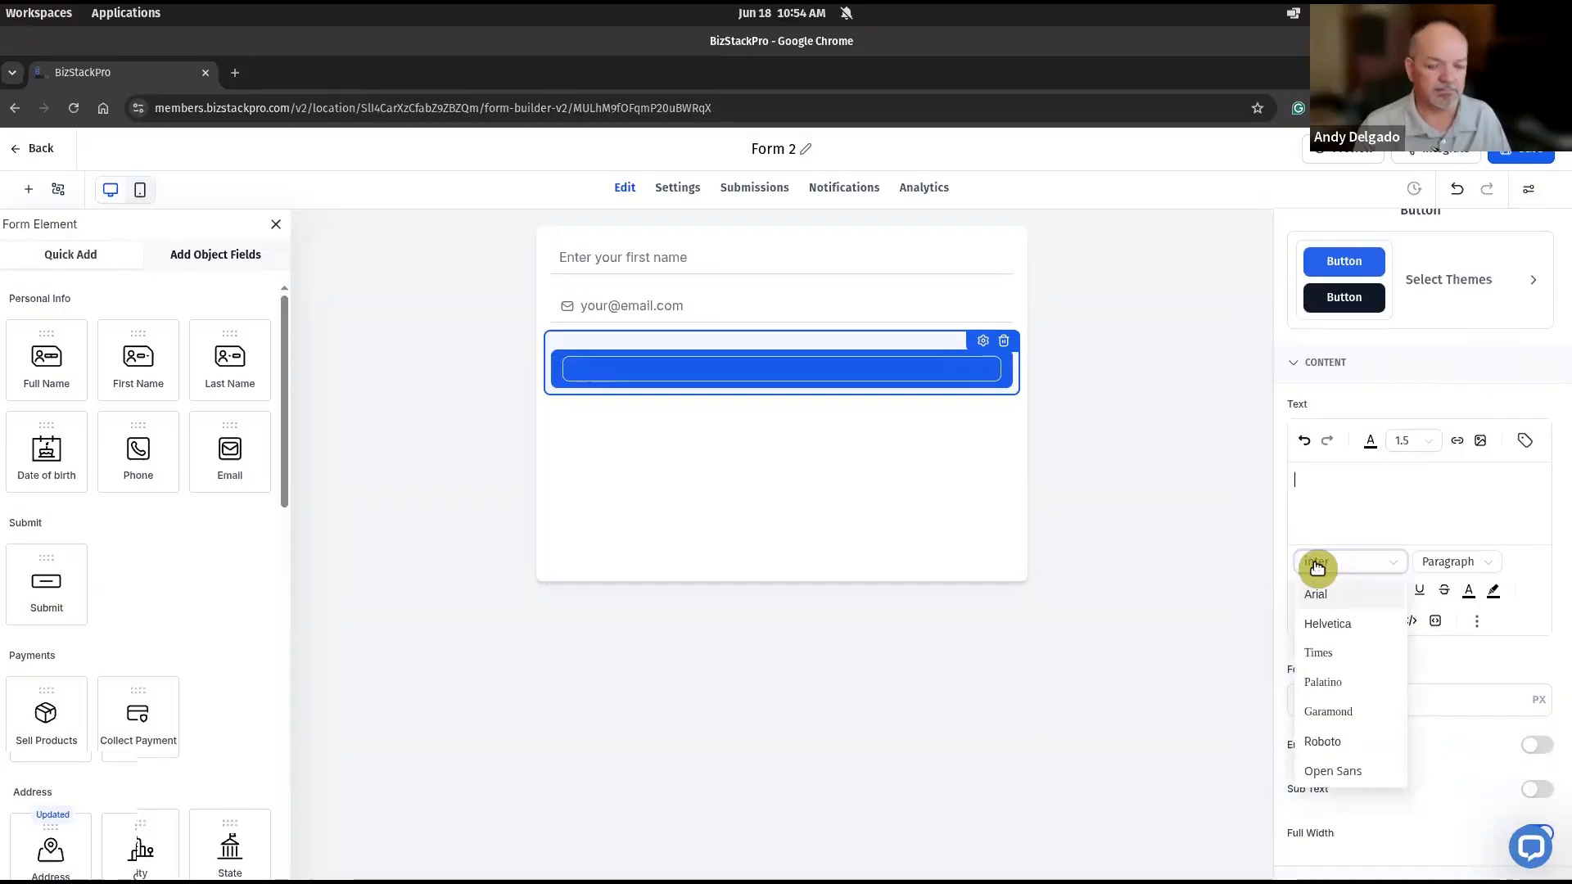
text(fira)
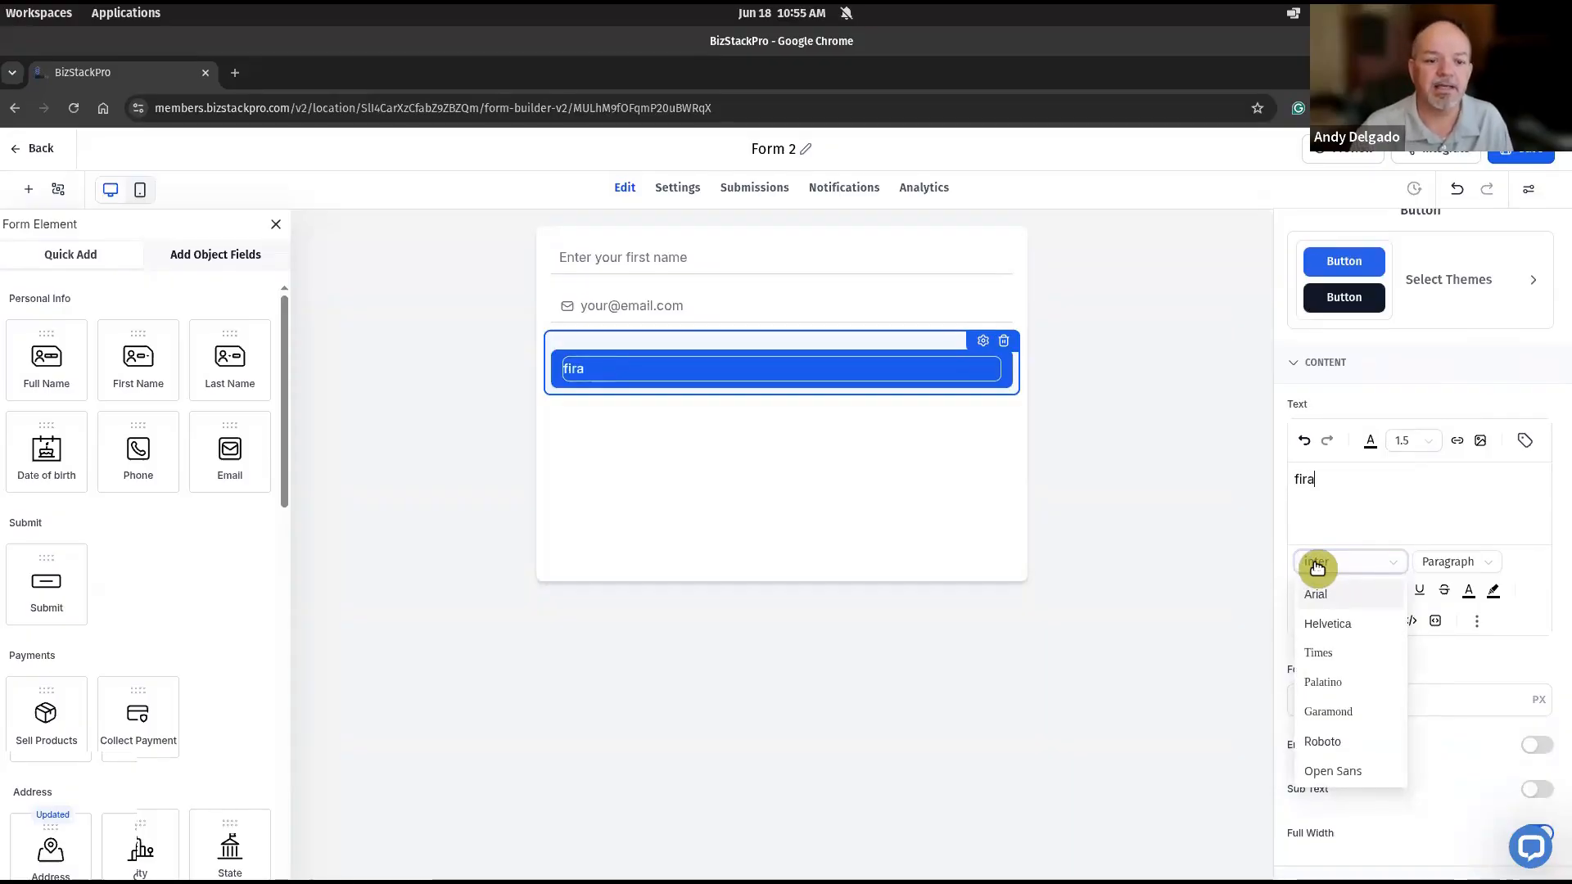
click(1351, 516)
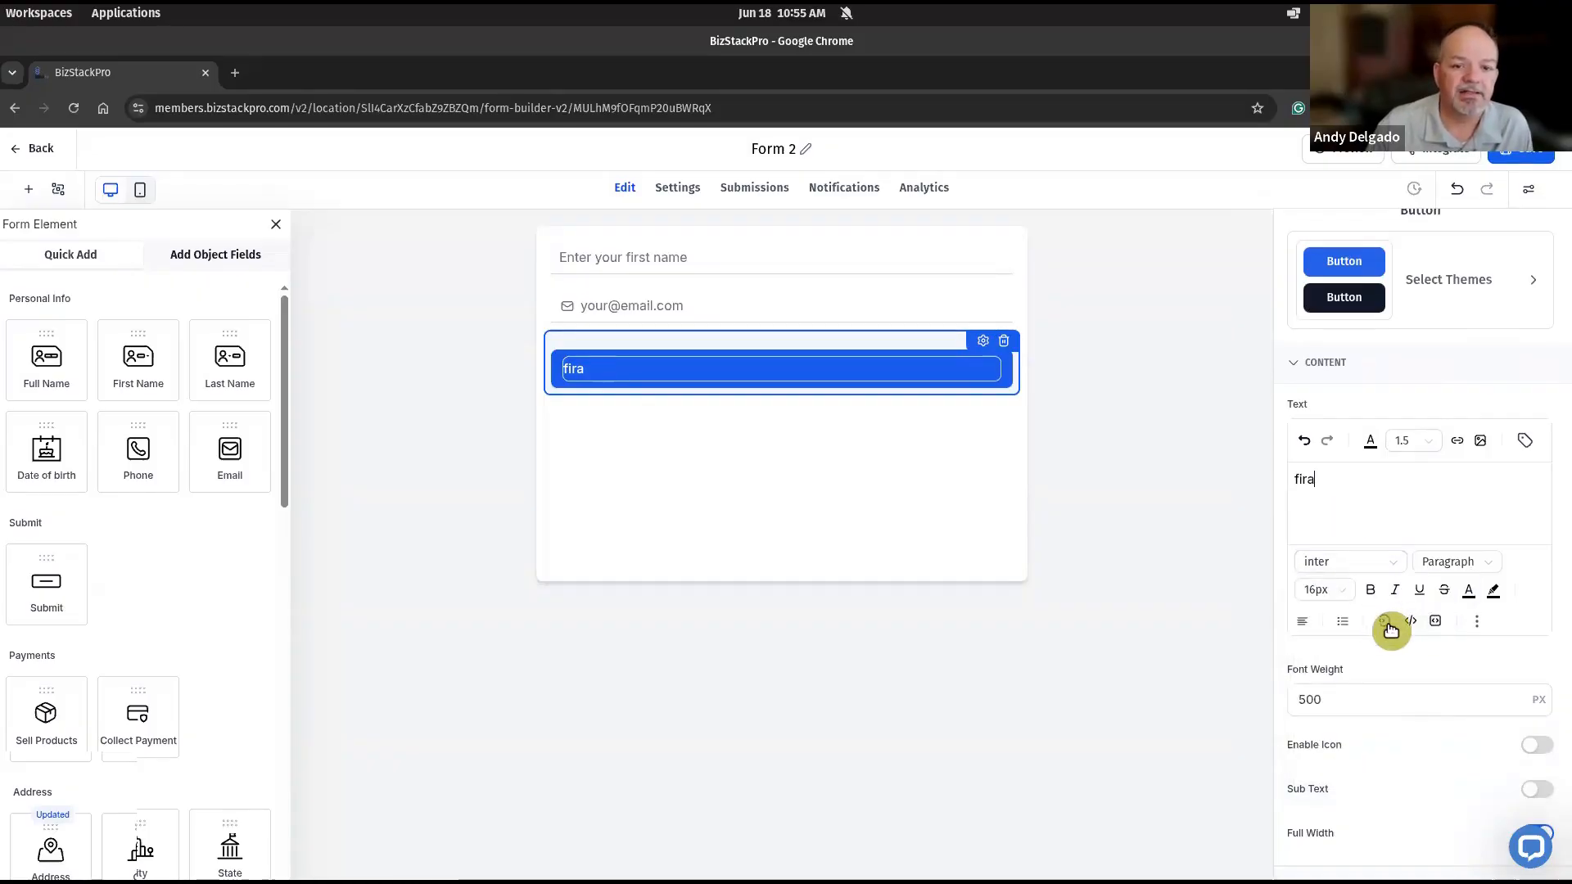
- Remove the button text in its source code, add "font-family: Fira Sans;" to the paragraph style, and save
click(1387, 622)
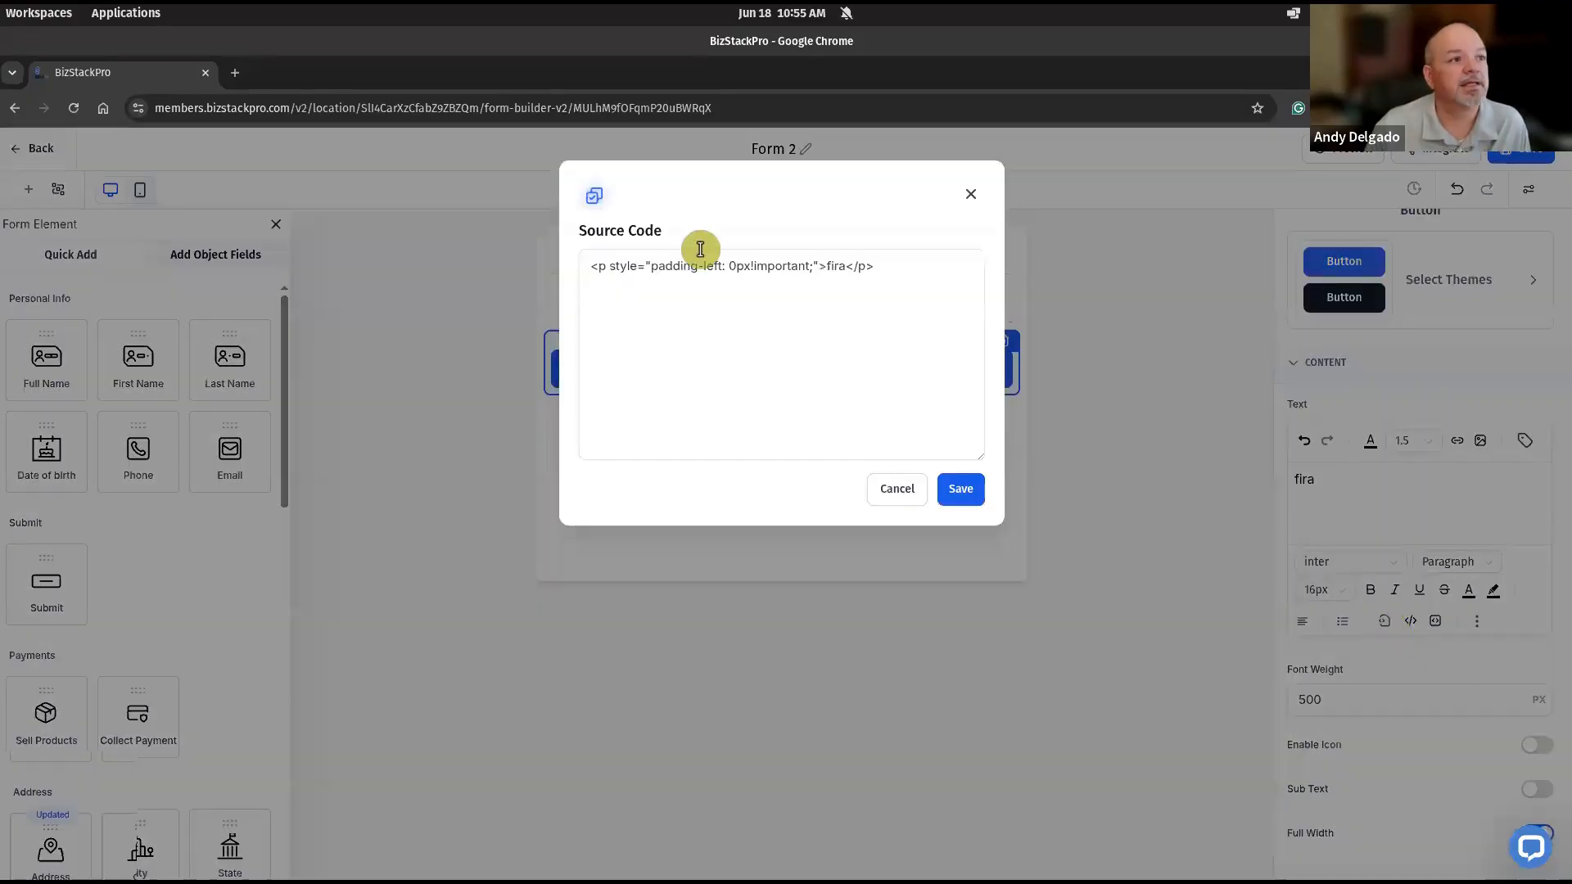
click(848, 267)
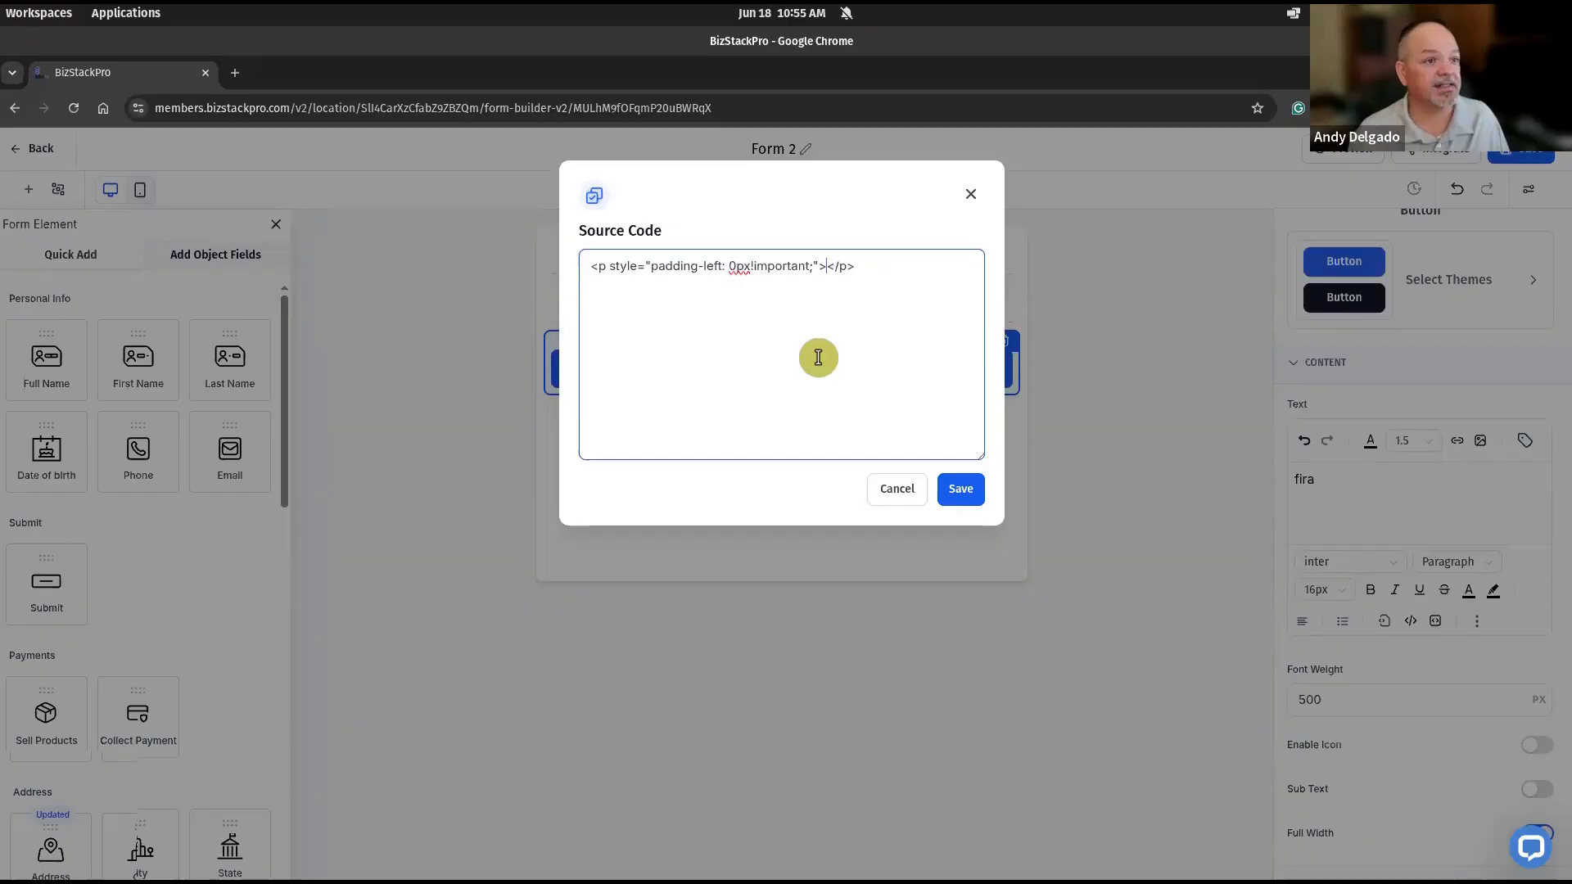
text(fo)
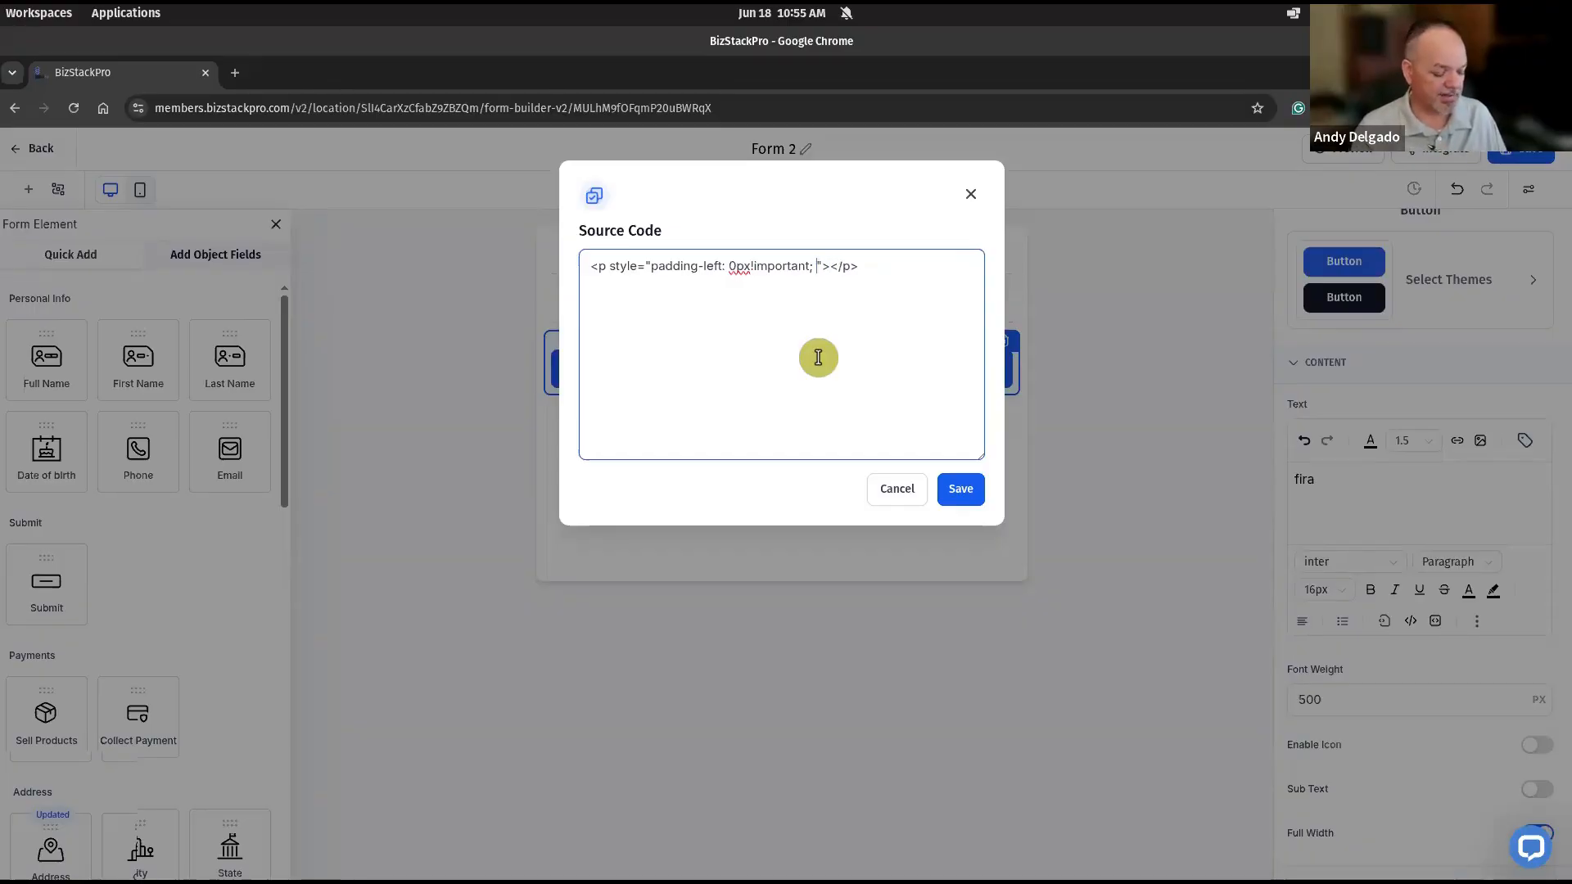
text(nt-fami)
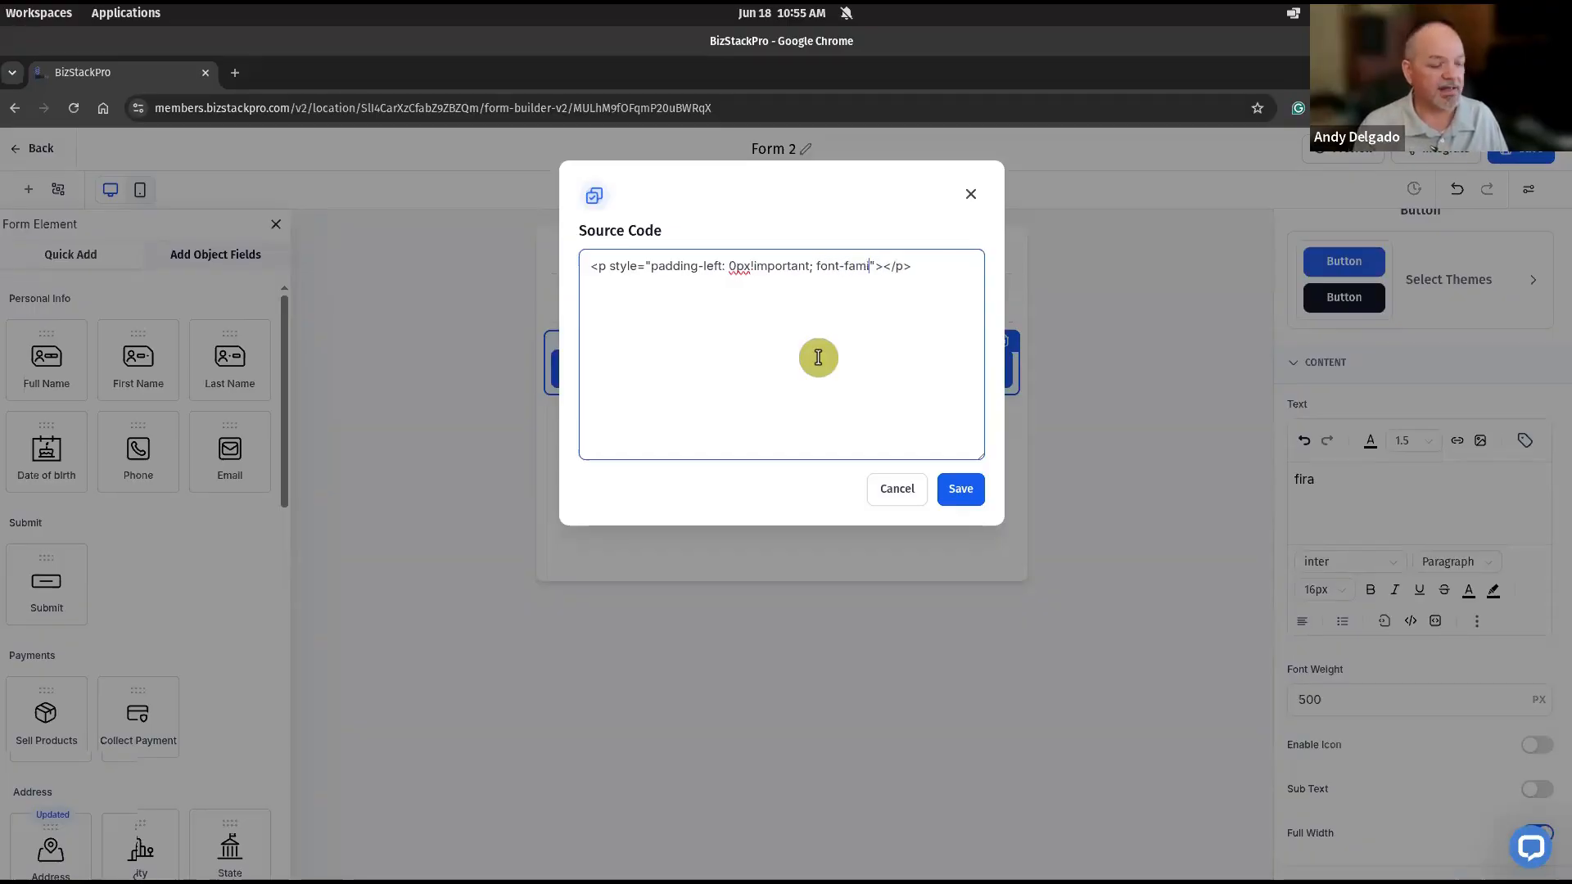
text(ly)
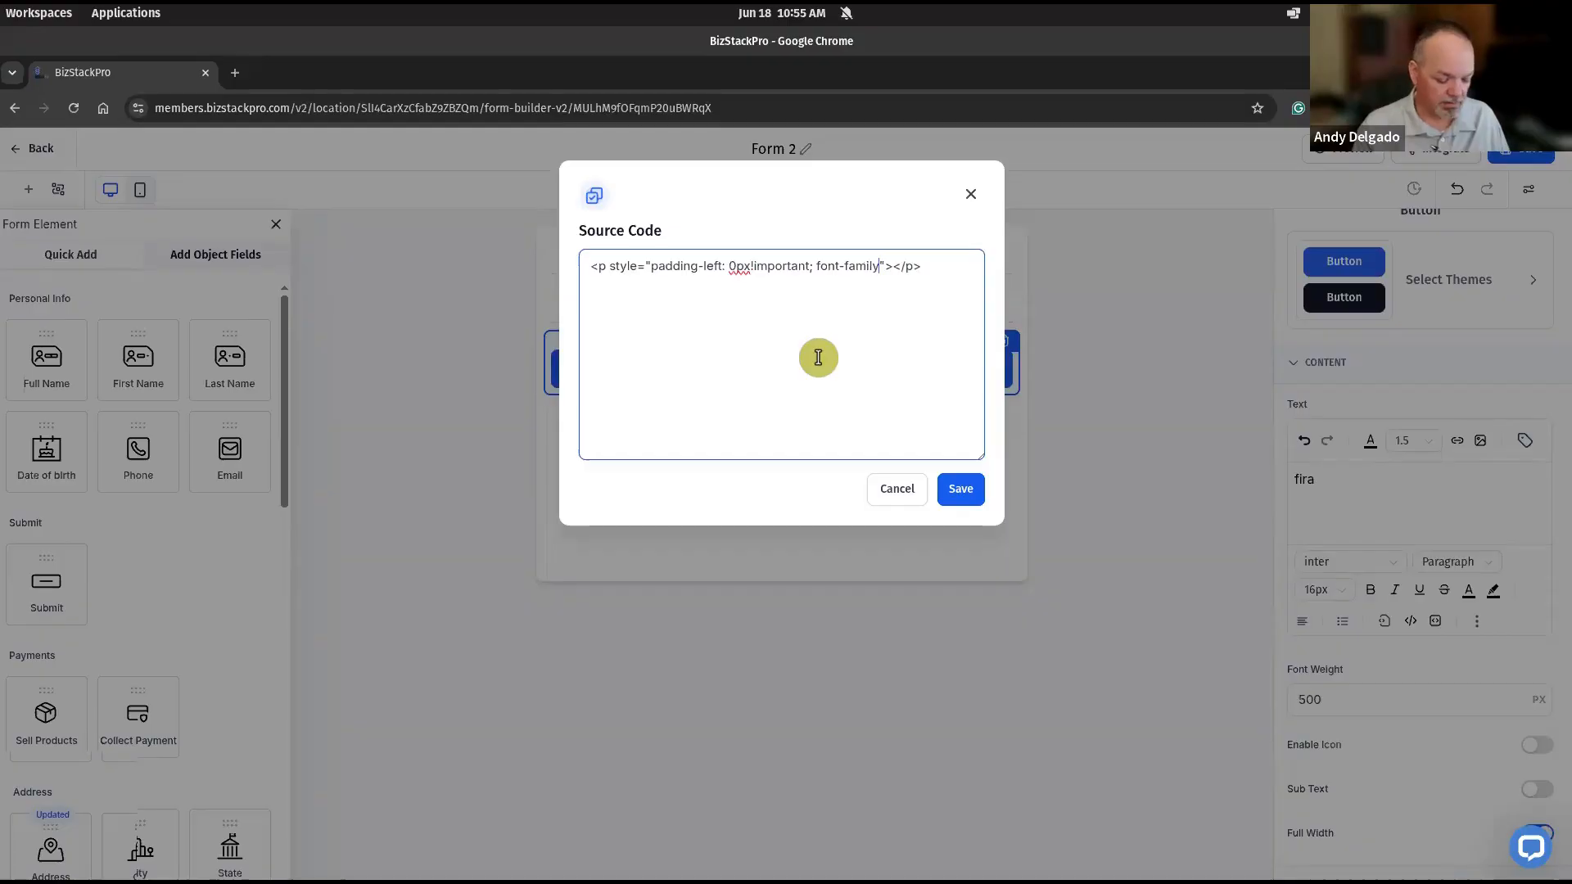
text(: )
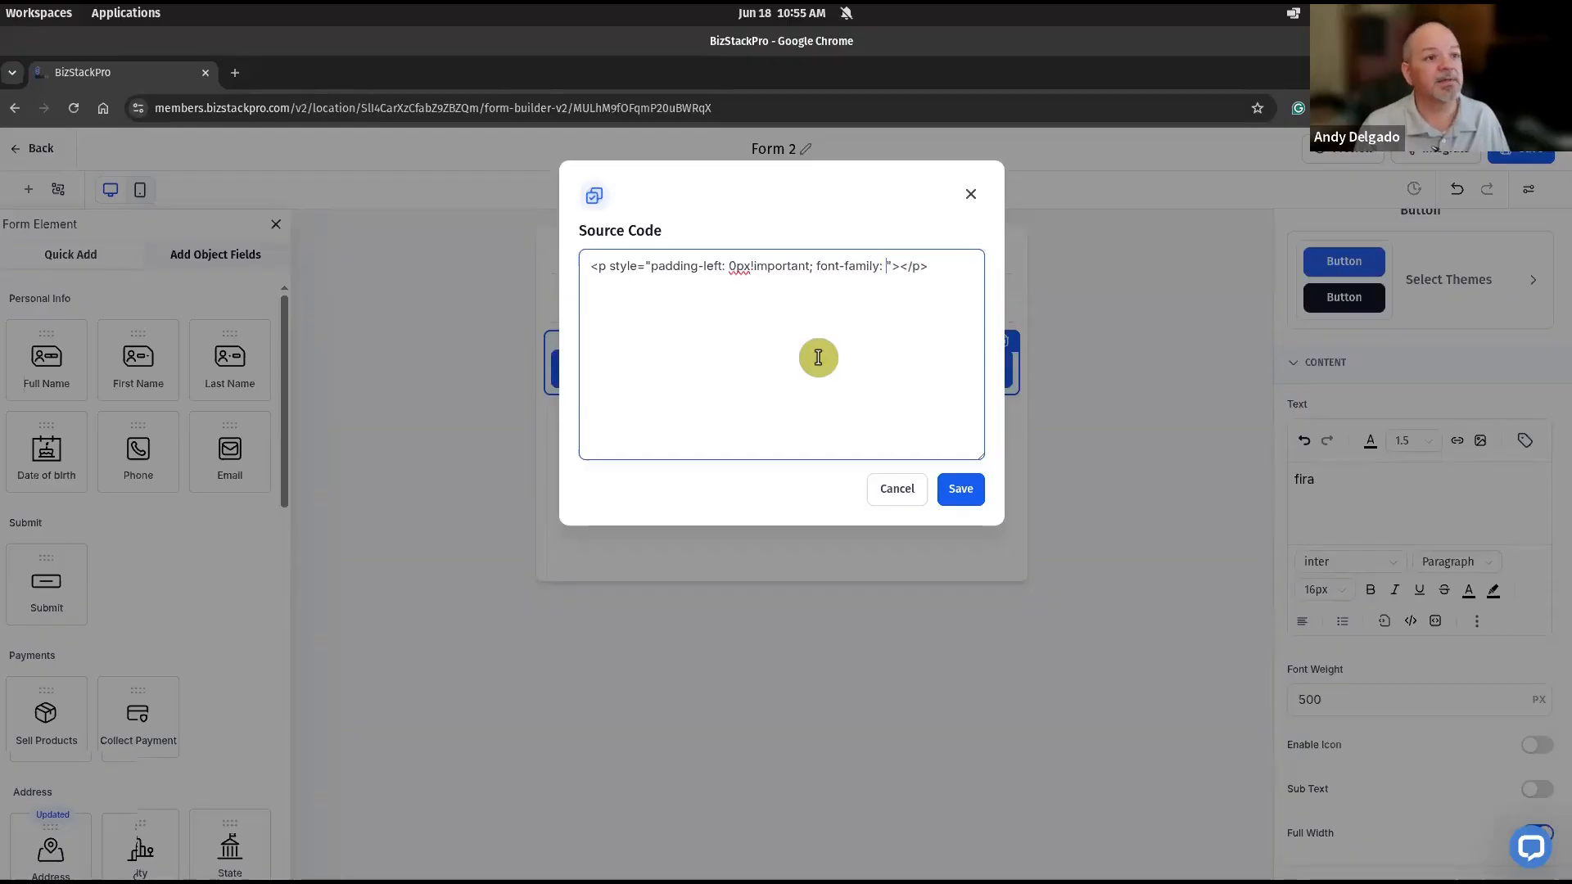
text(Fira Sans)
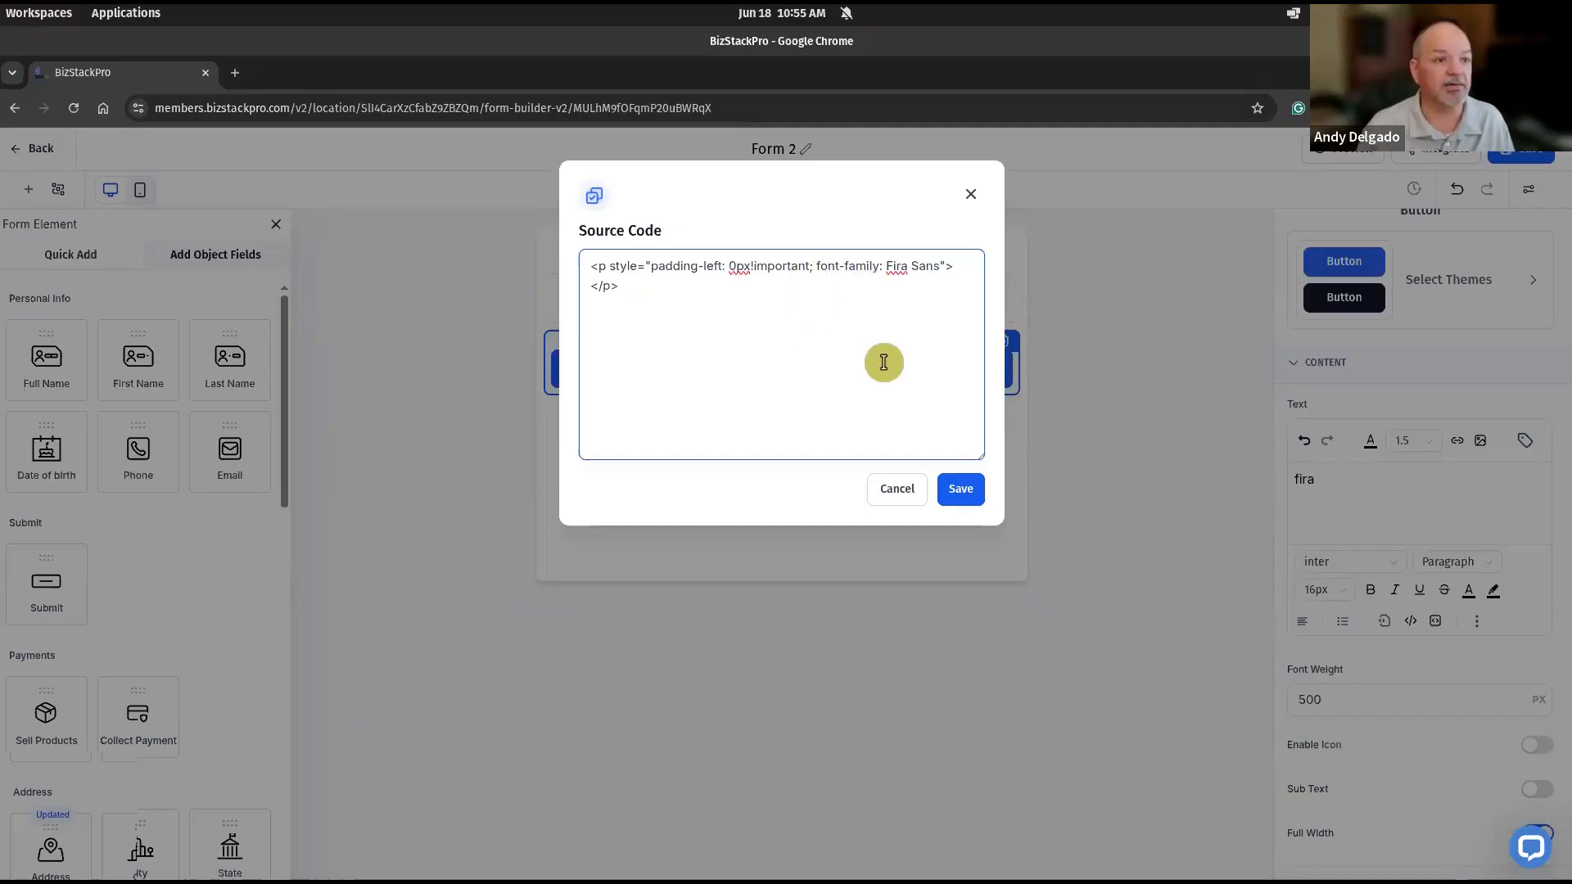
text(;)
click(960, 490)
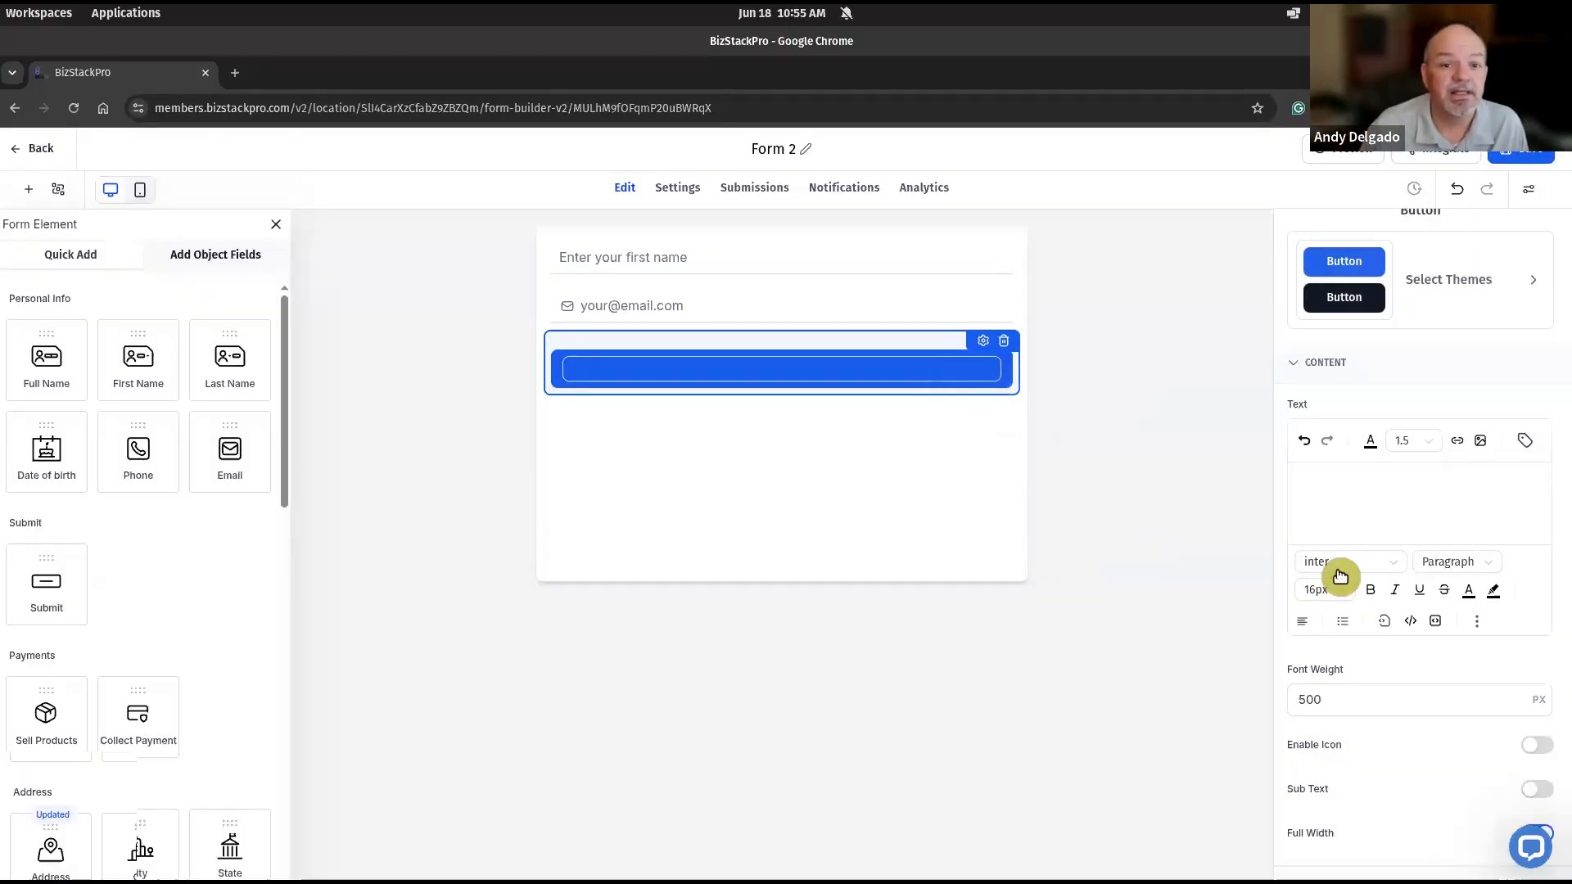
- Enter "Keep Me Notified." as the submit button's text
click(1349, 474)
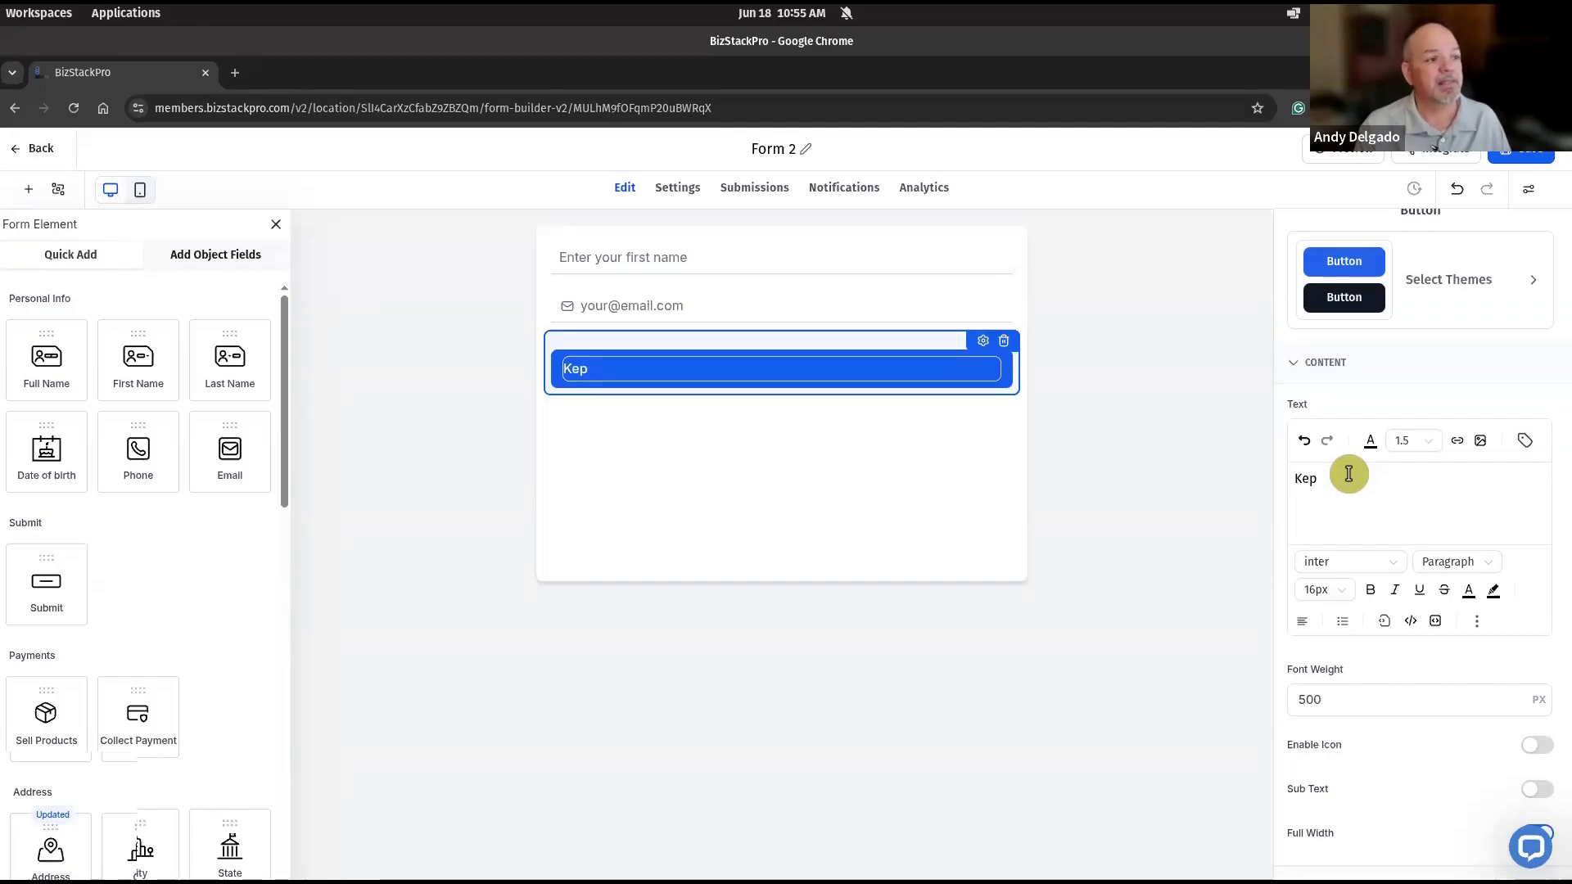
text(me)
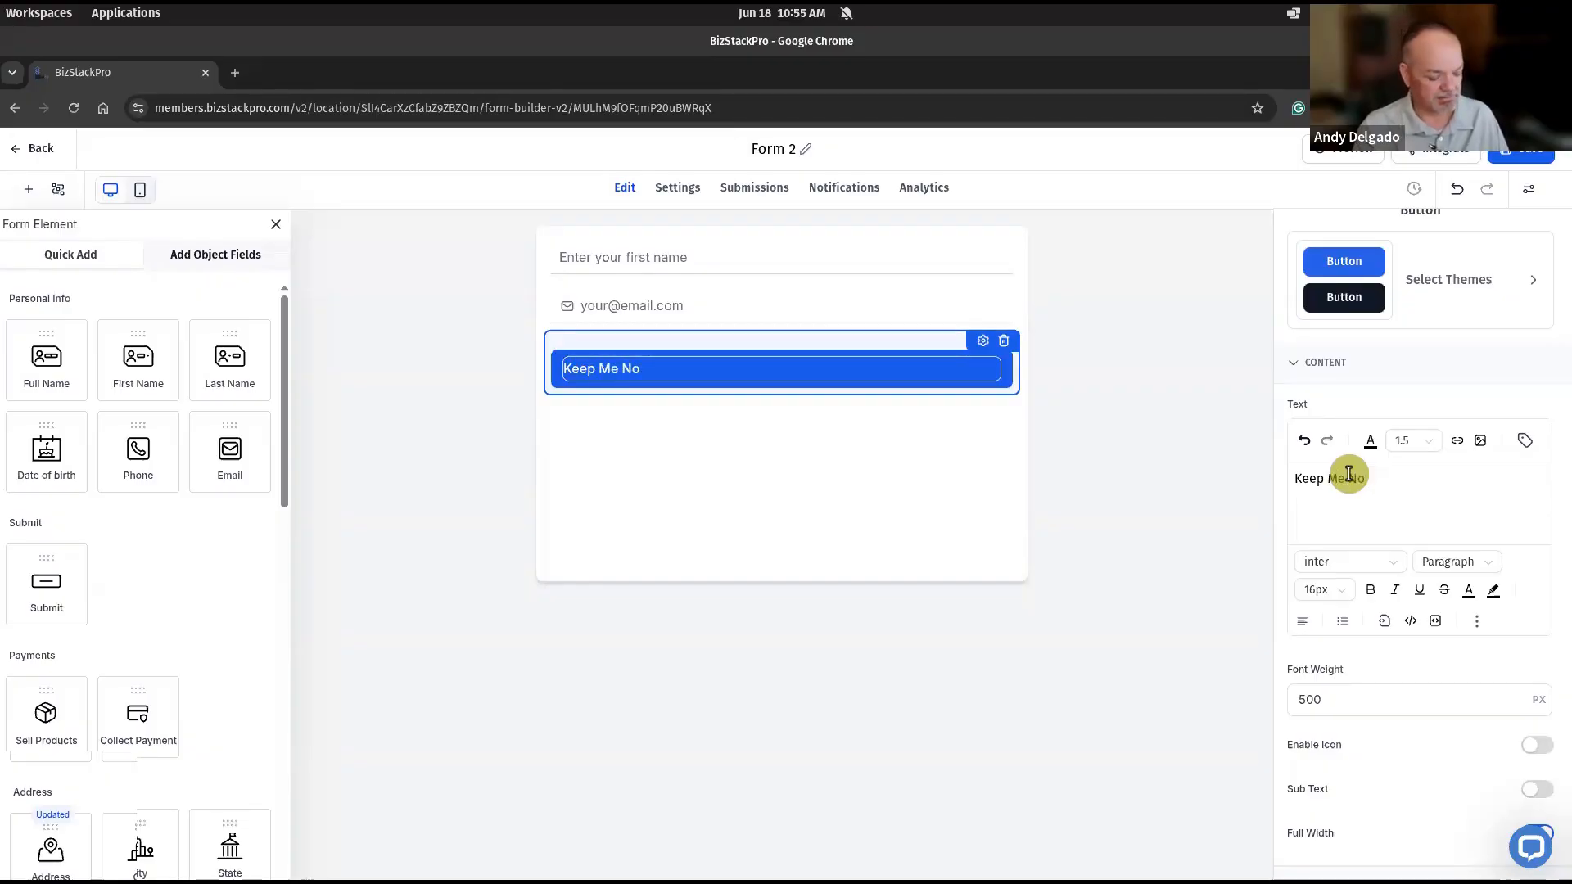
text(ified.)
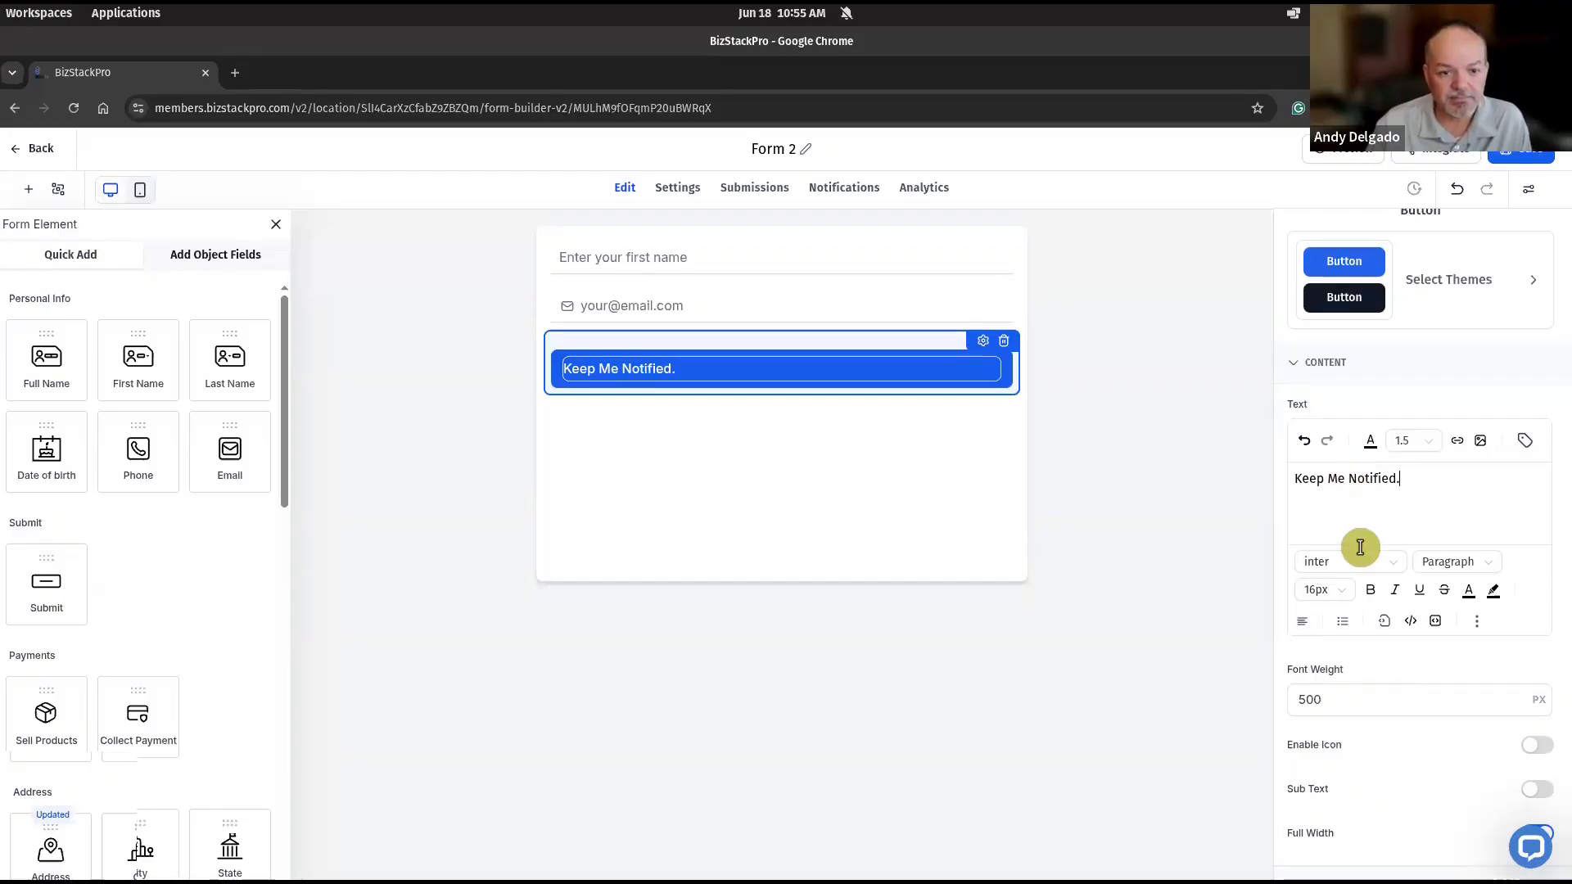
click(1356, 708)
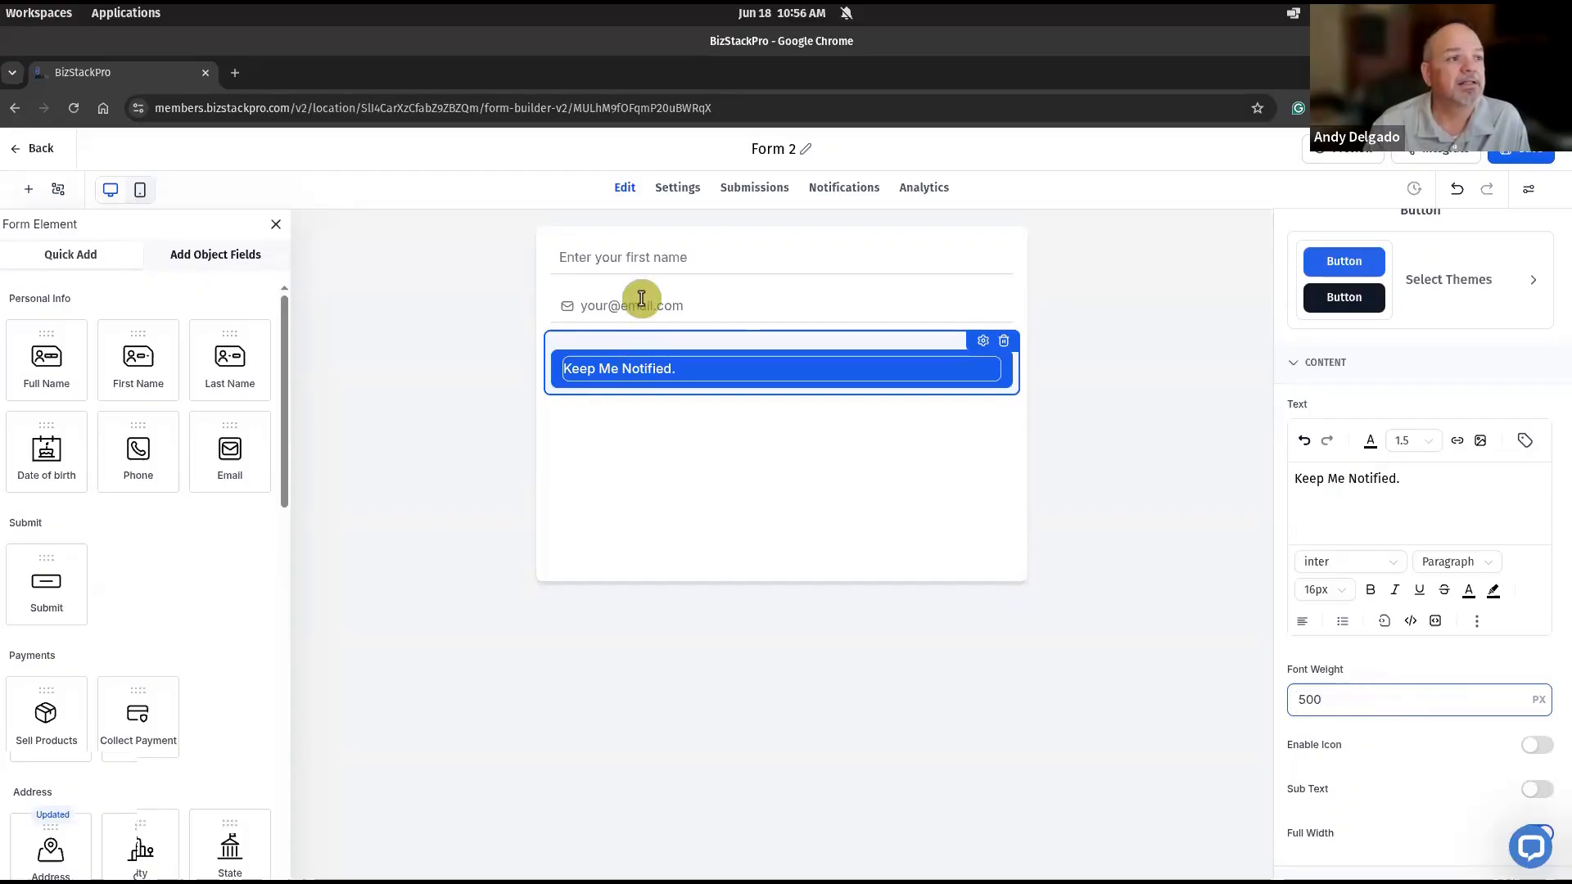
- Check the general settings of the Email field and the First Name field, including label, placeholder and query key
click(745, 306)
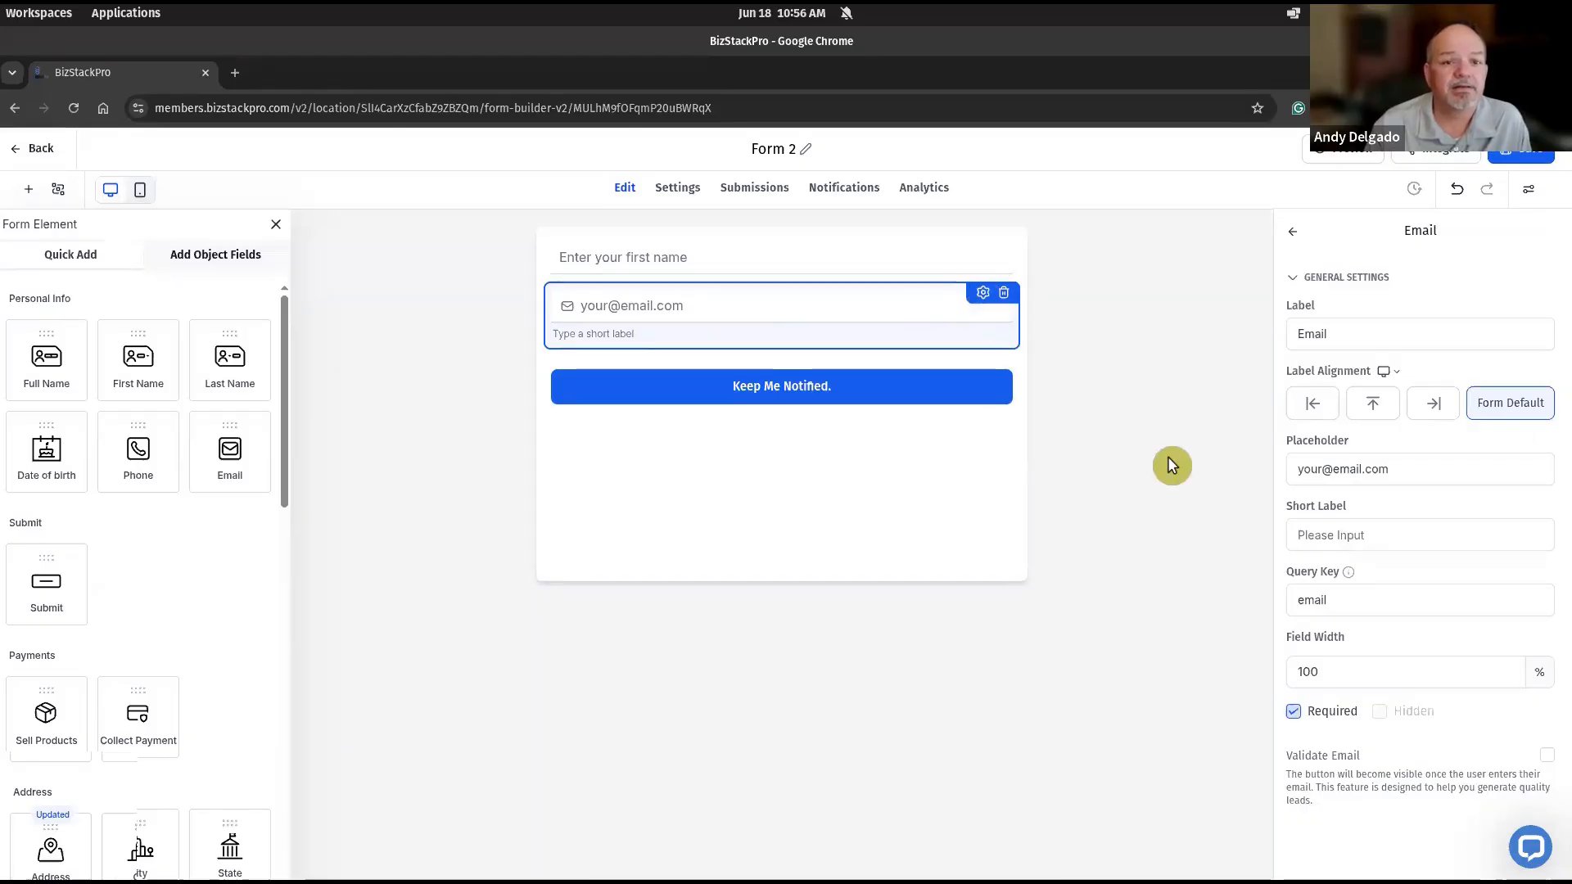
click(1397, 528)
click(1394, 599)
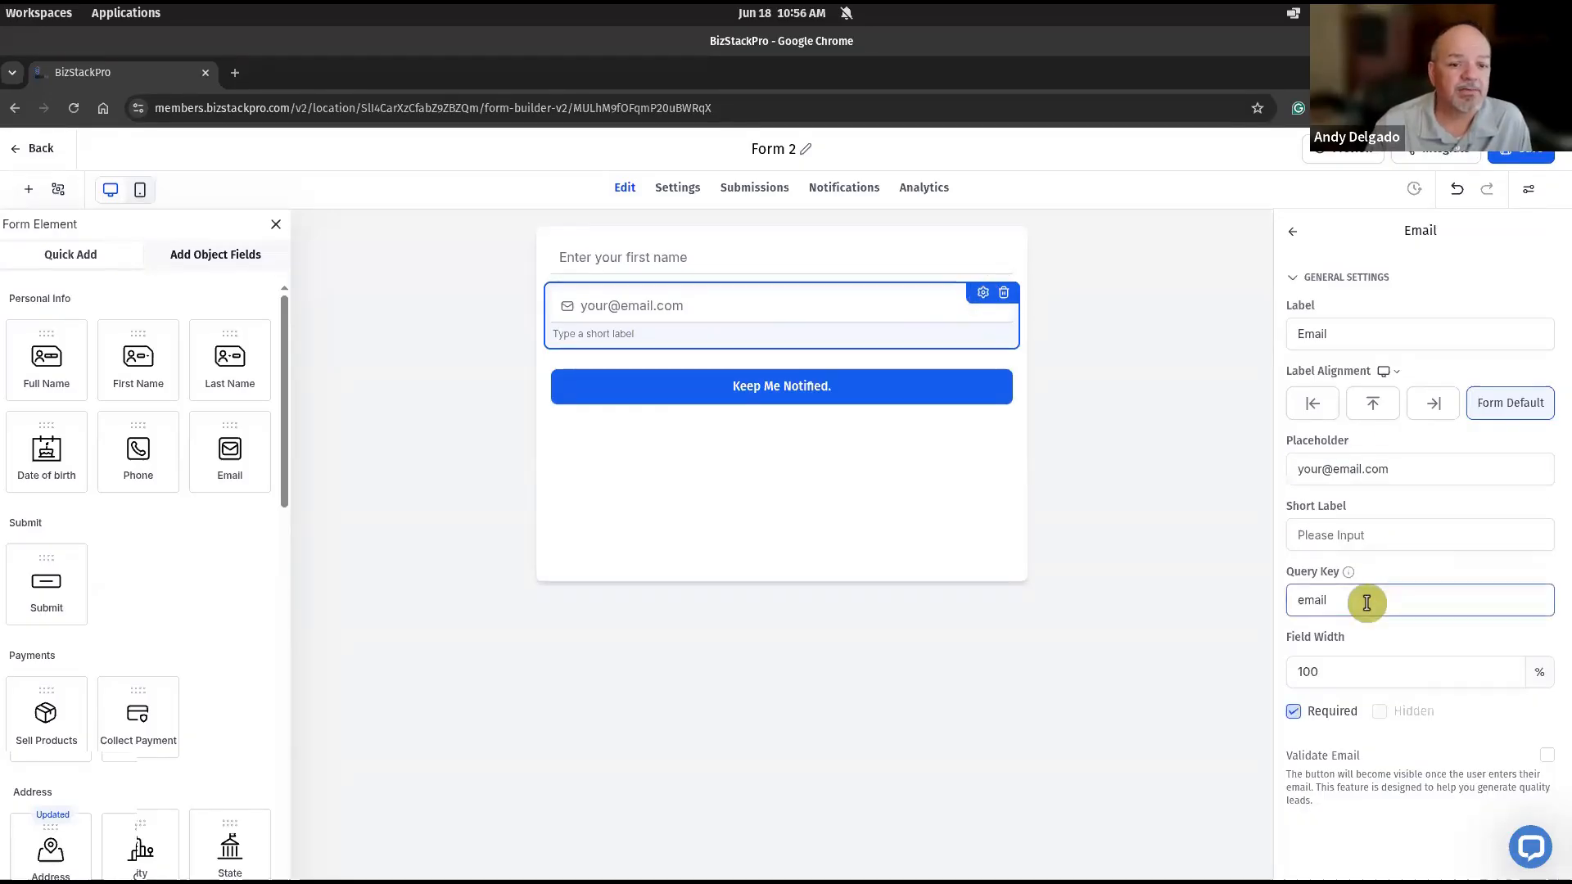
click(1386, 344)
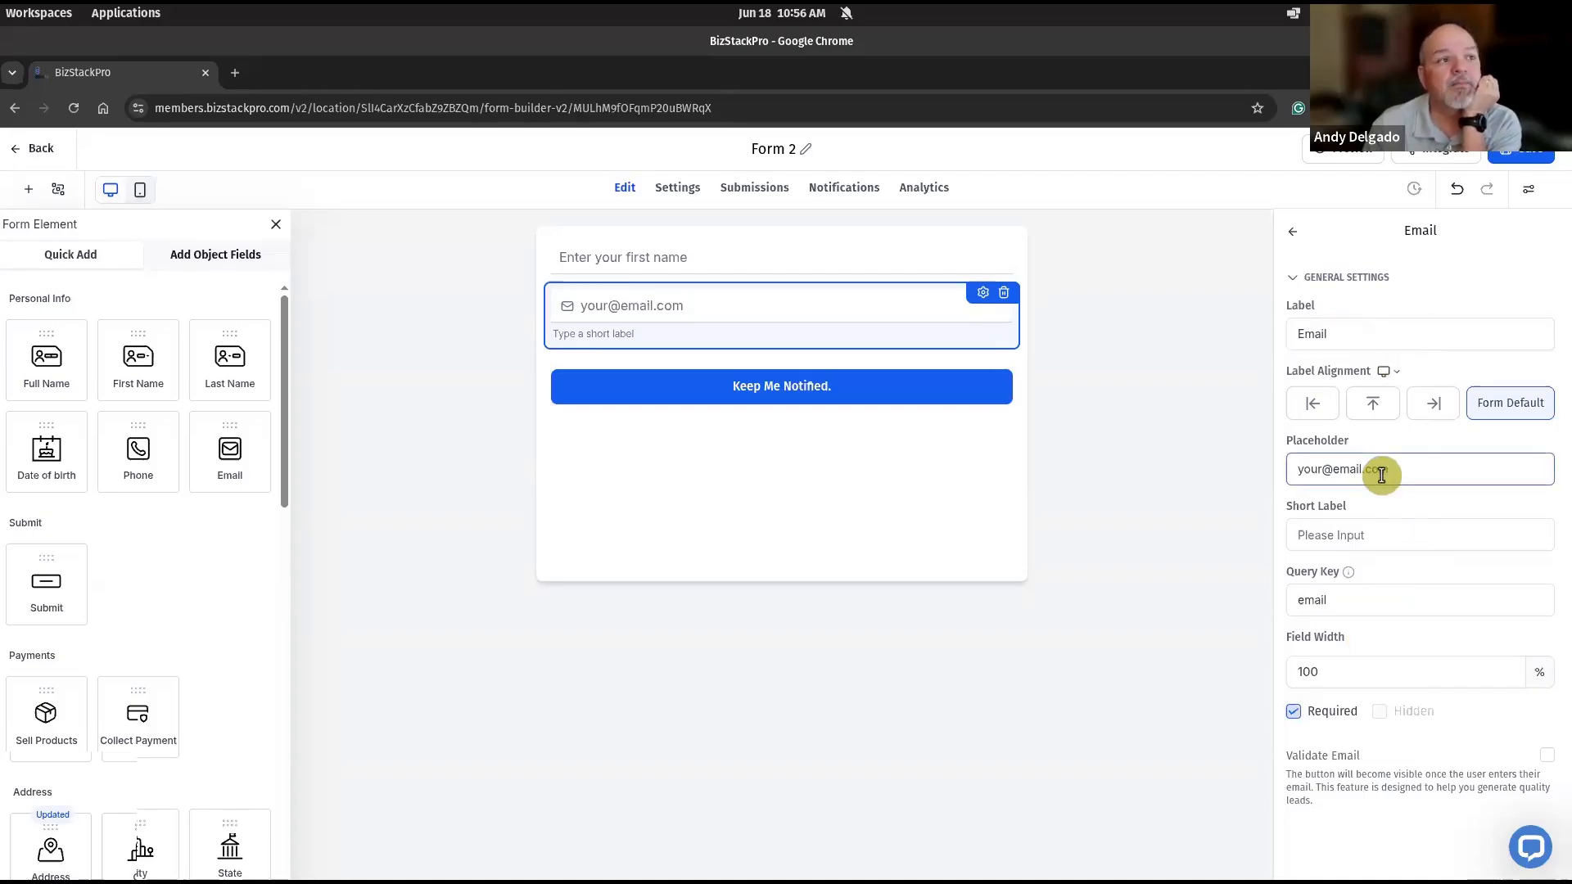
click(760, 260)
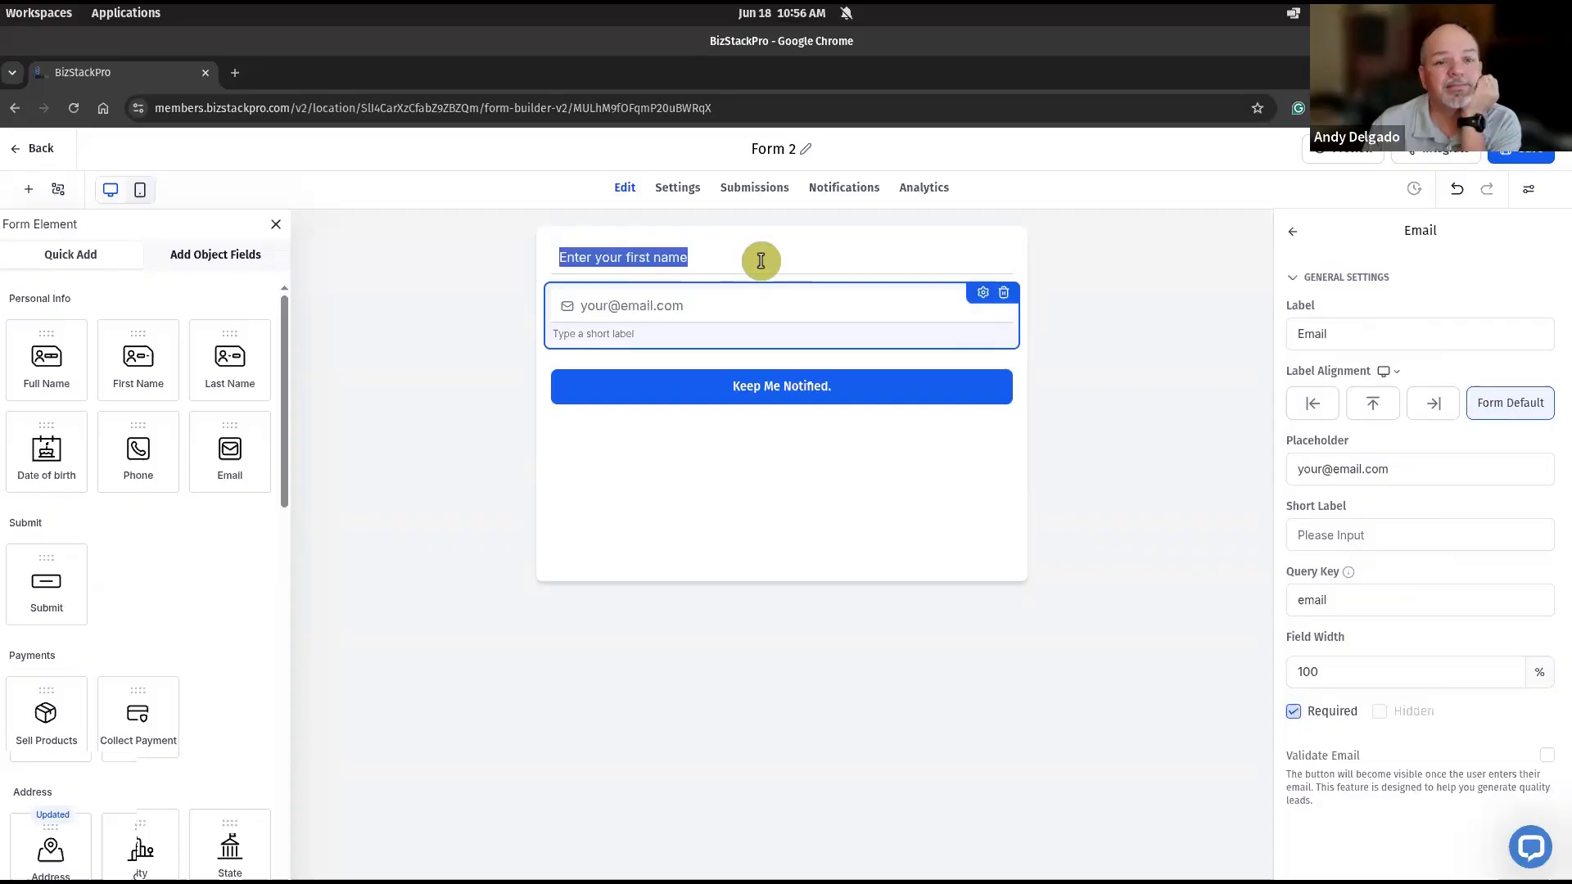
click(620, 256)
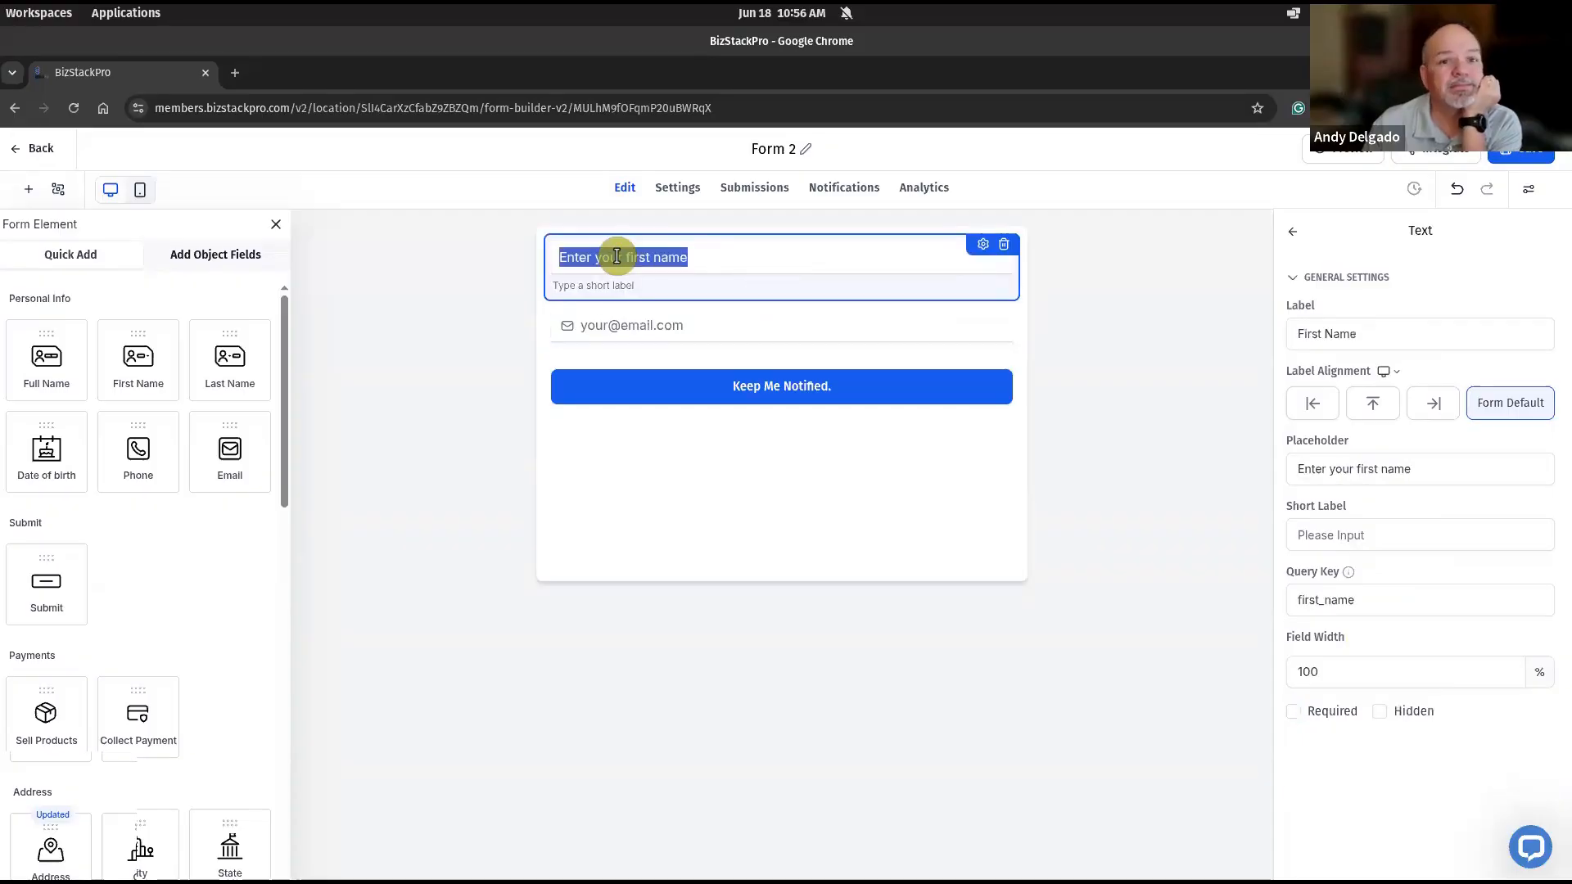
click(987, 251)
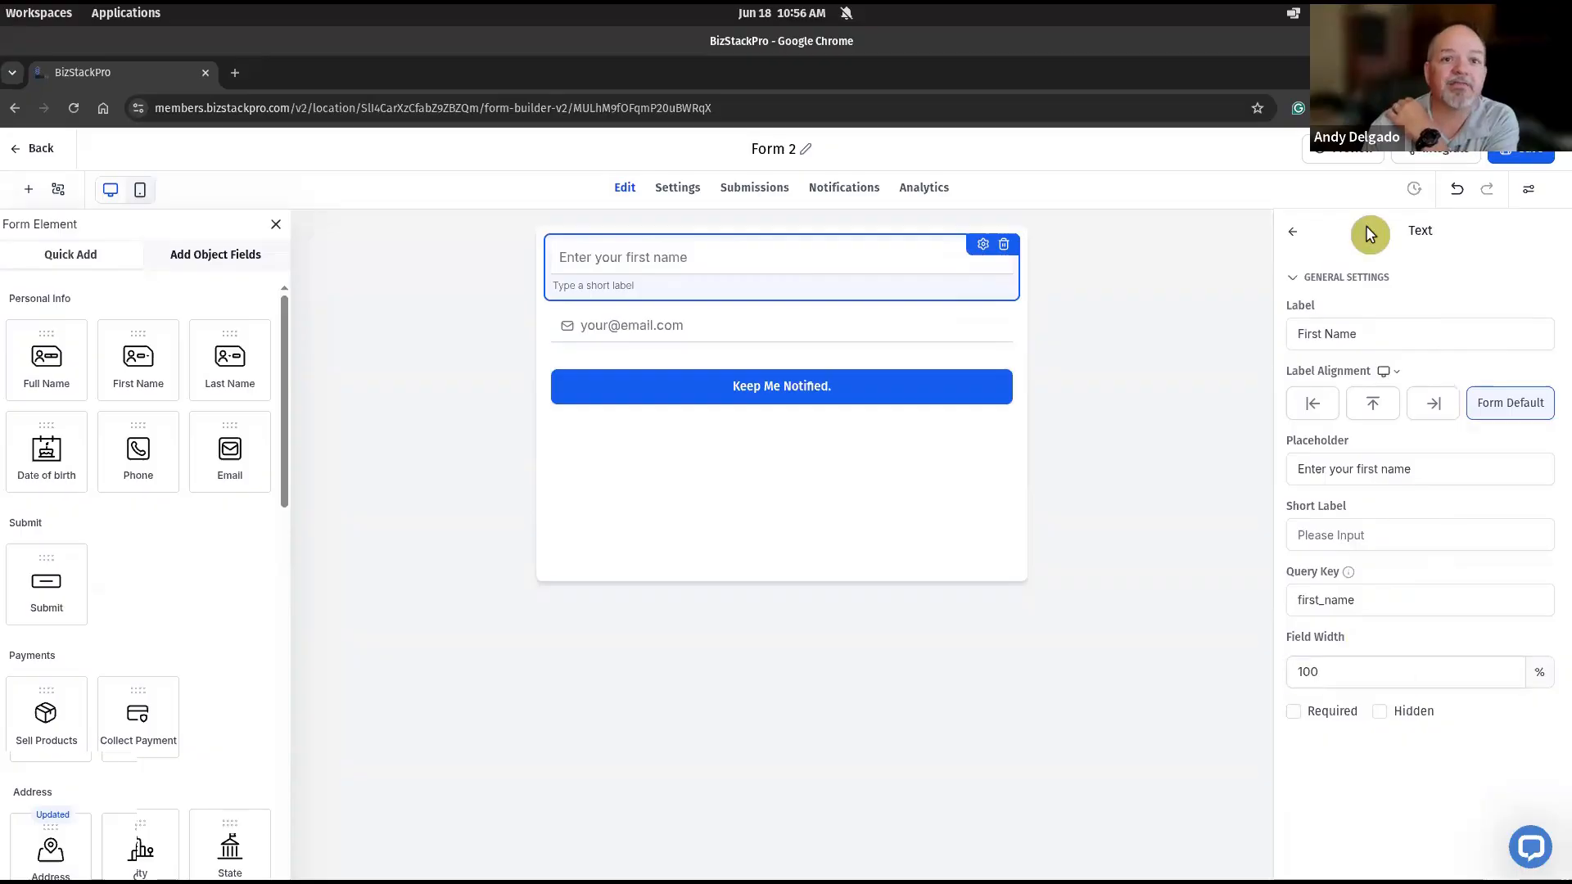
- Set the font family of the form's placeholder text to Fira Sans in the advanced form styling
click(1299, 234)
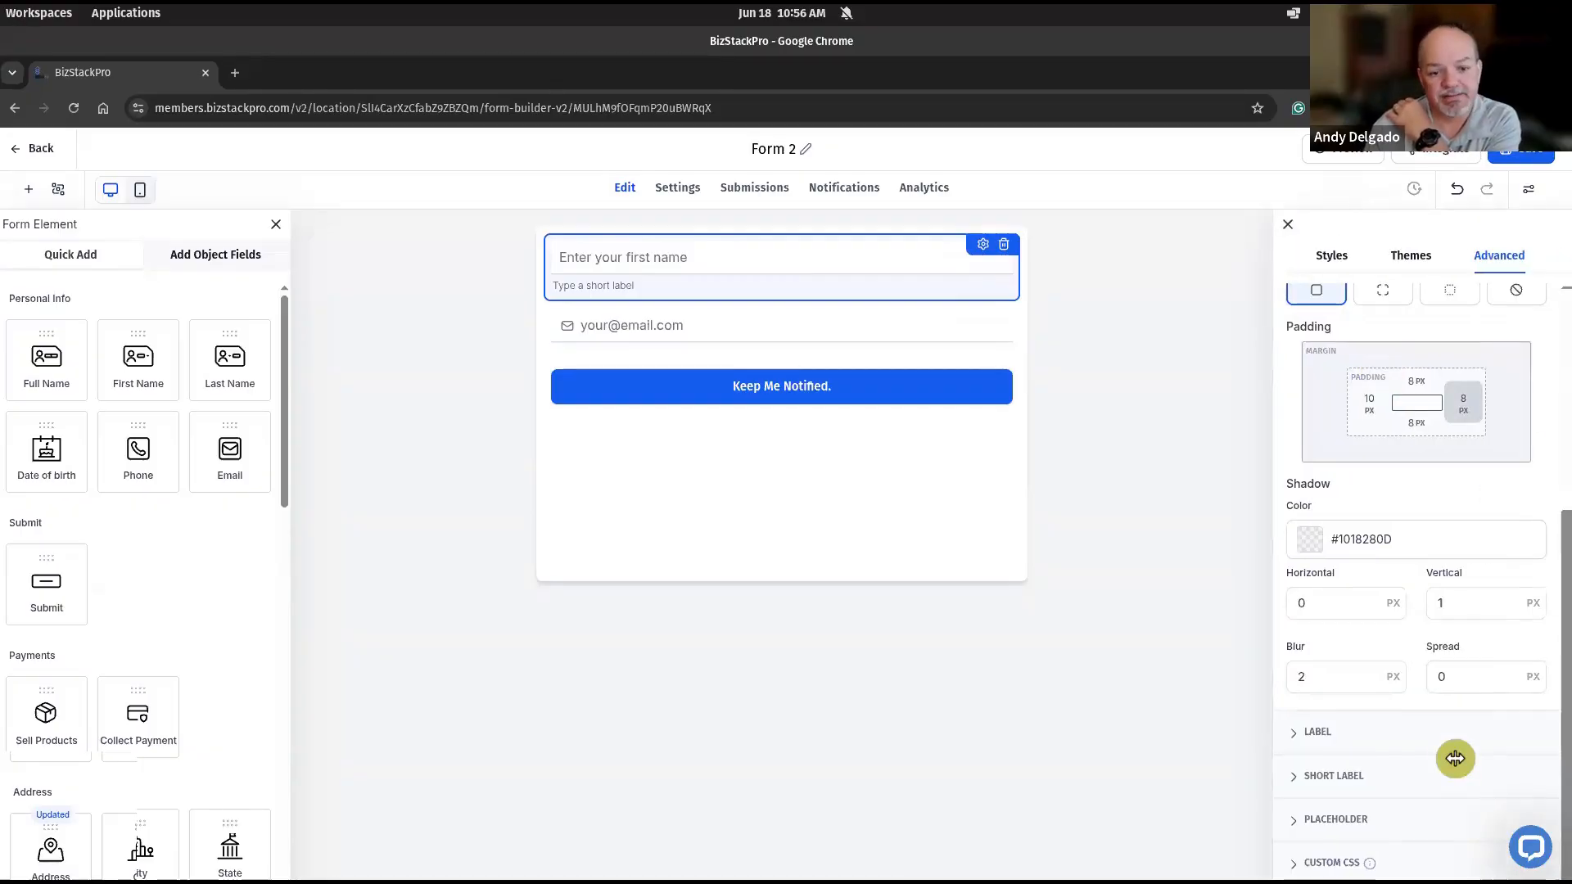
click(1299, 819)
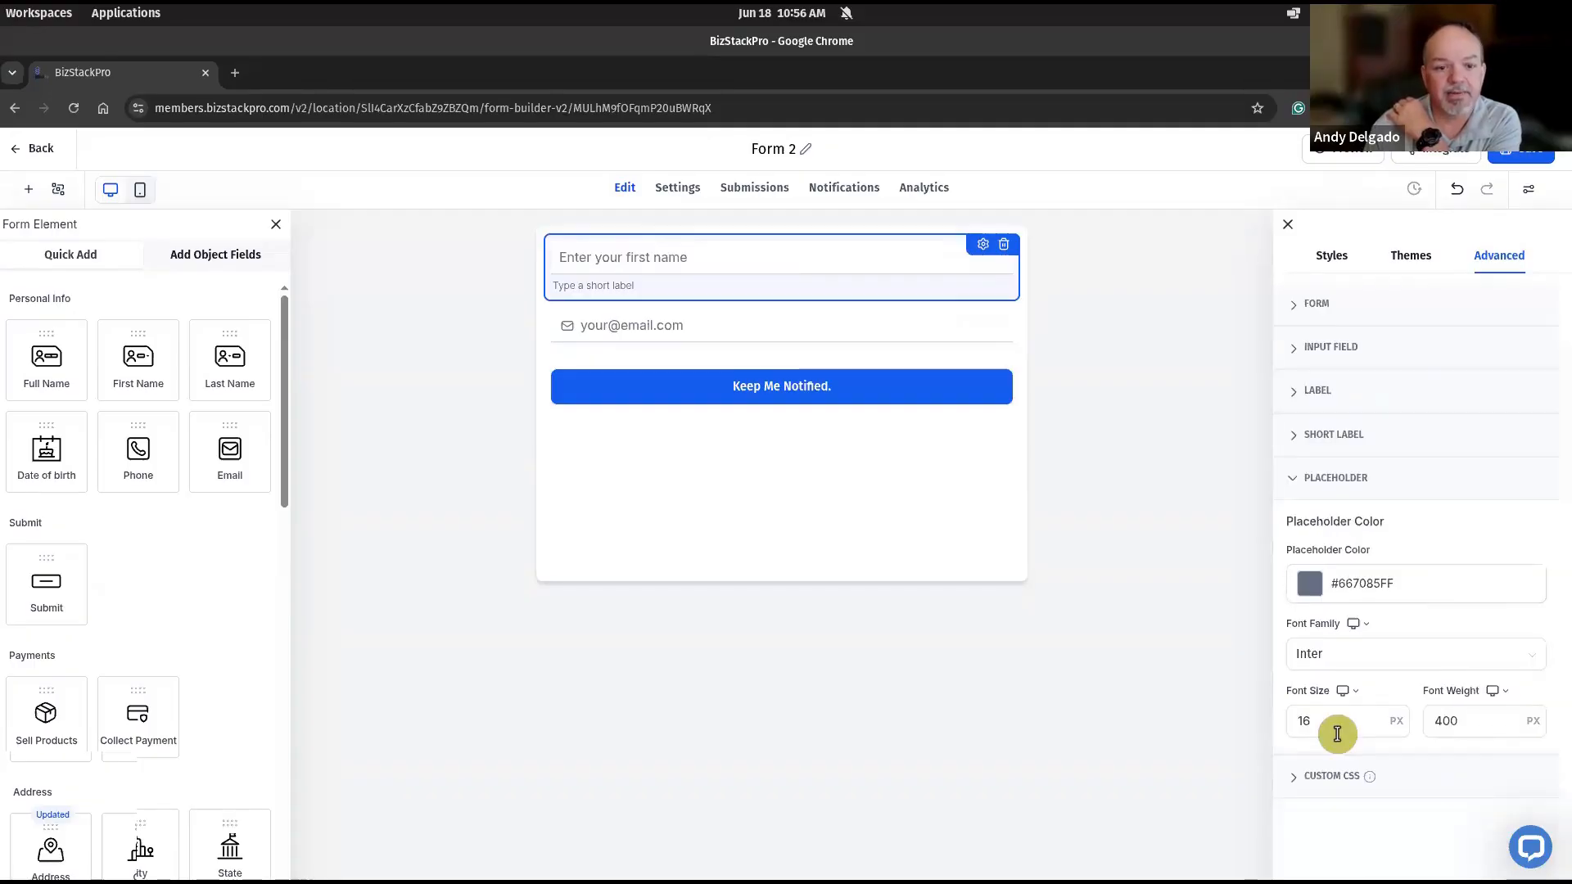
click(1349, 655)
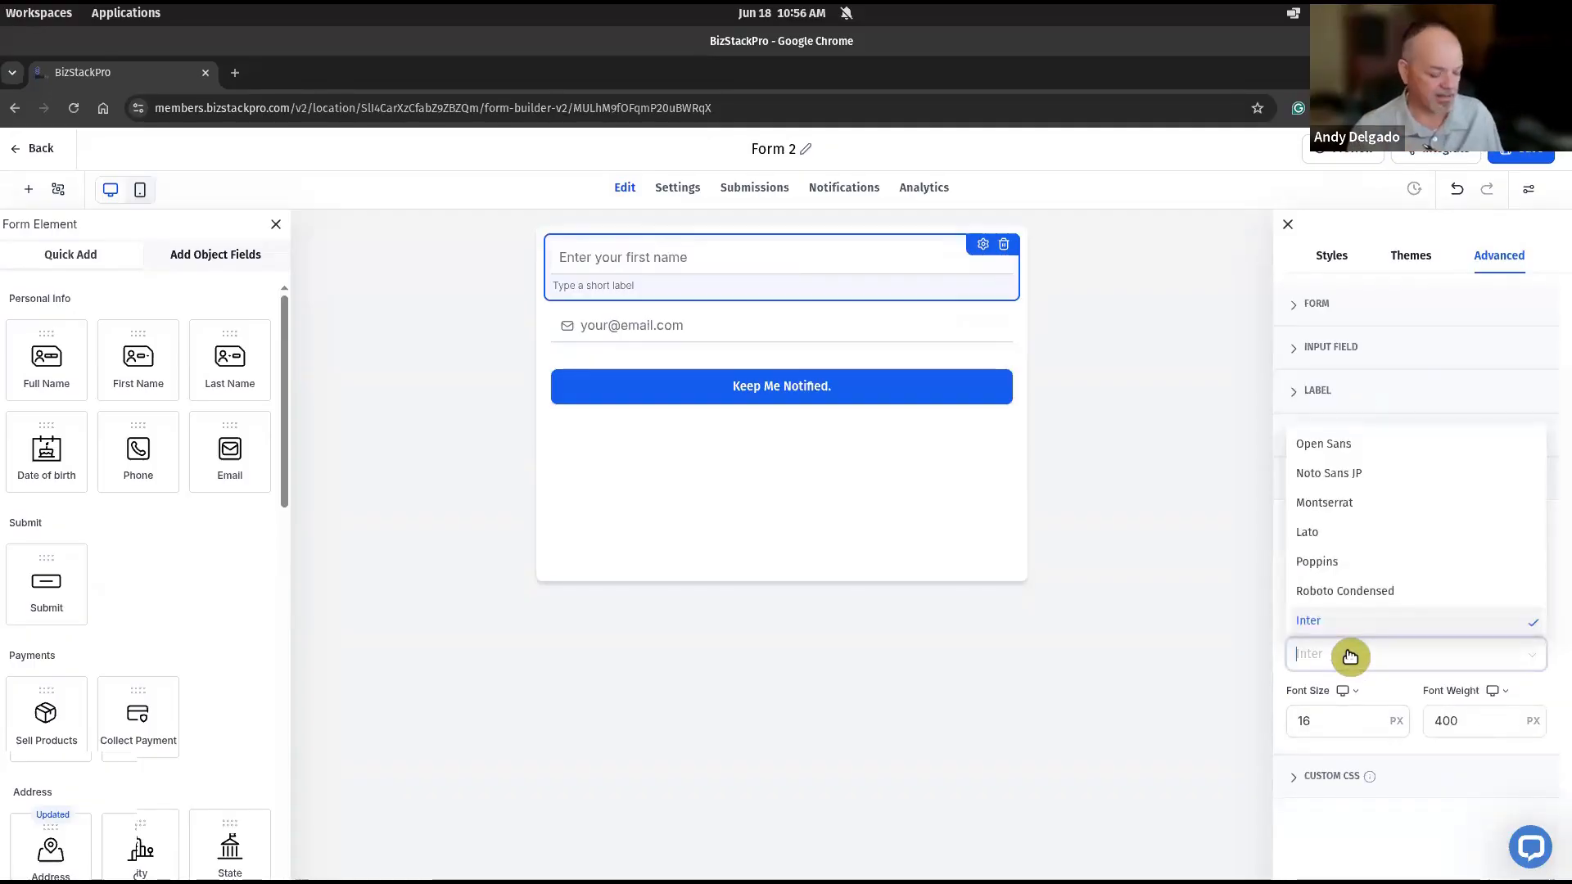
text(fira)
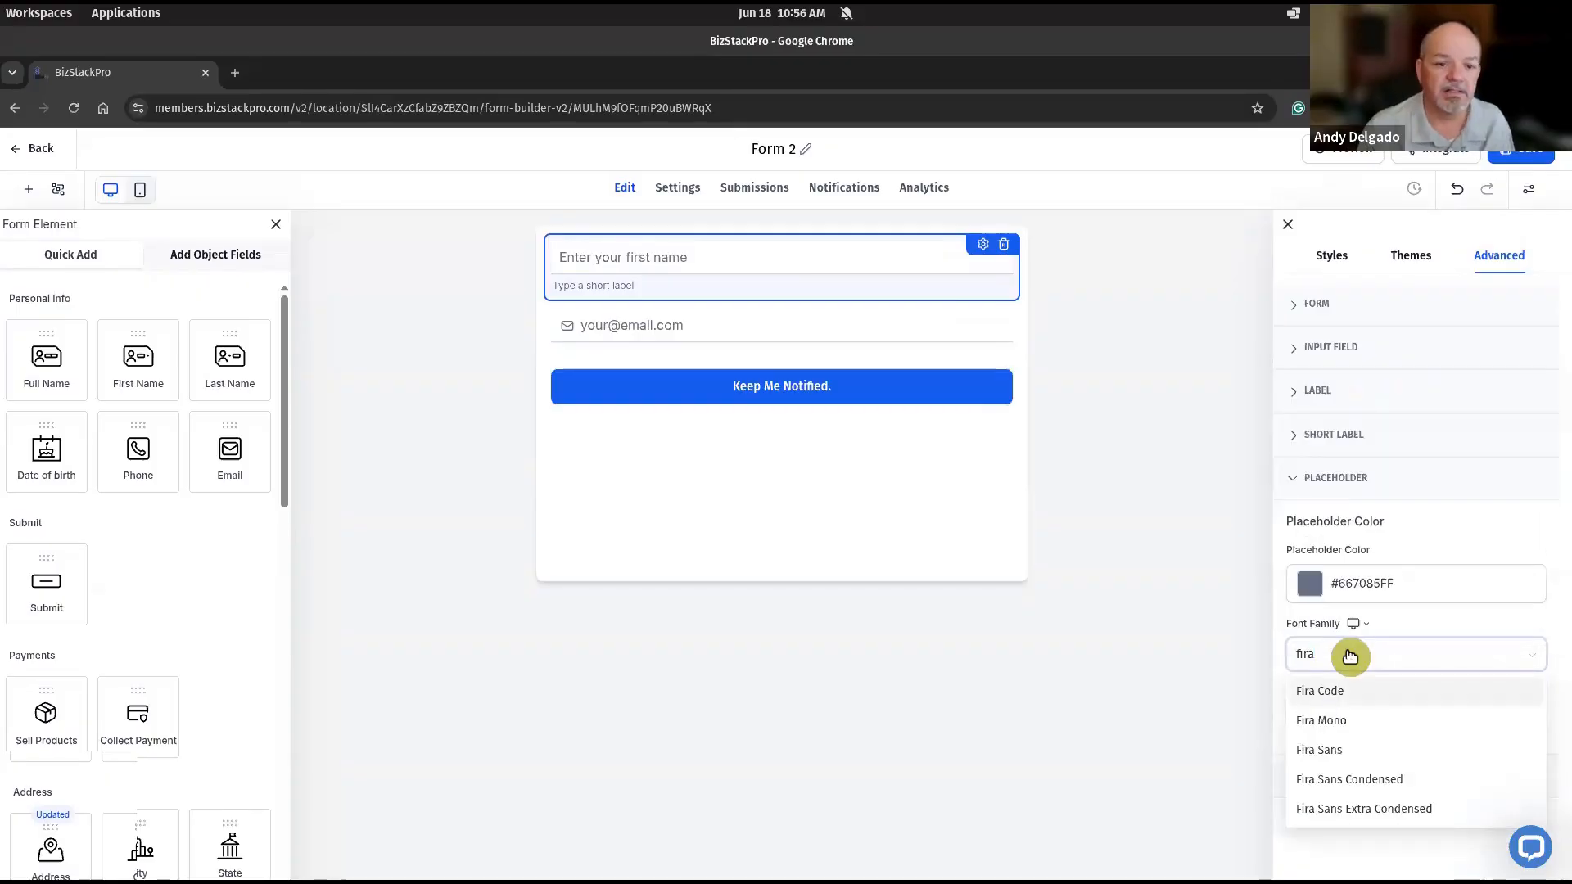
click(1322, 750)
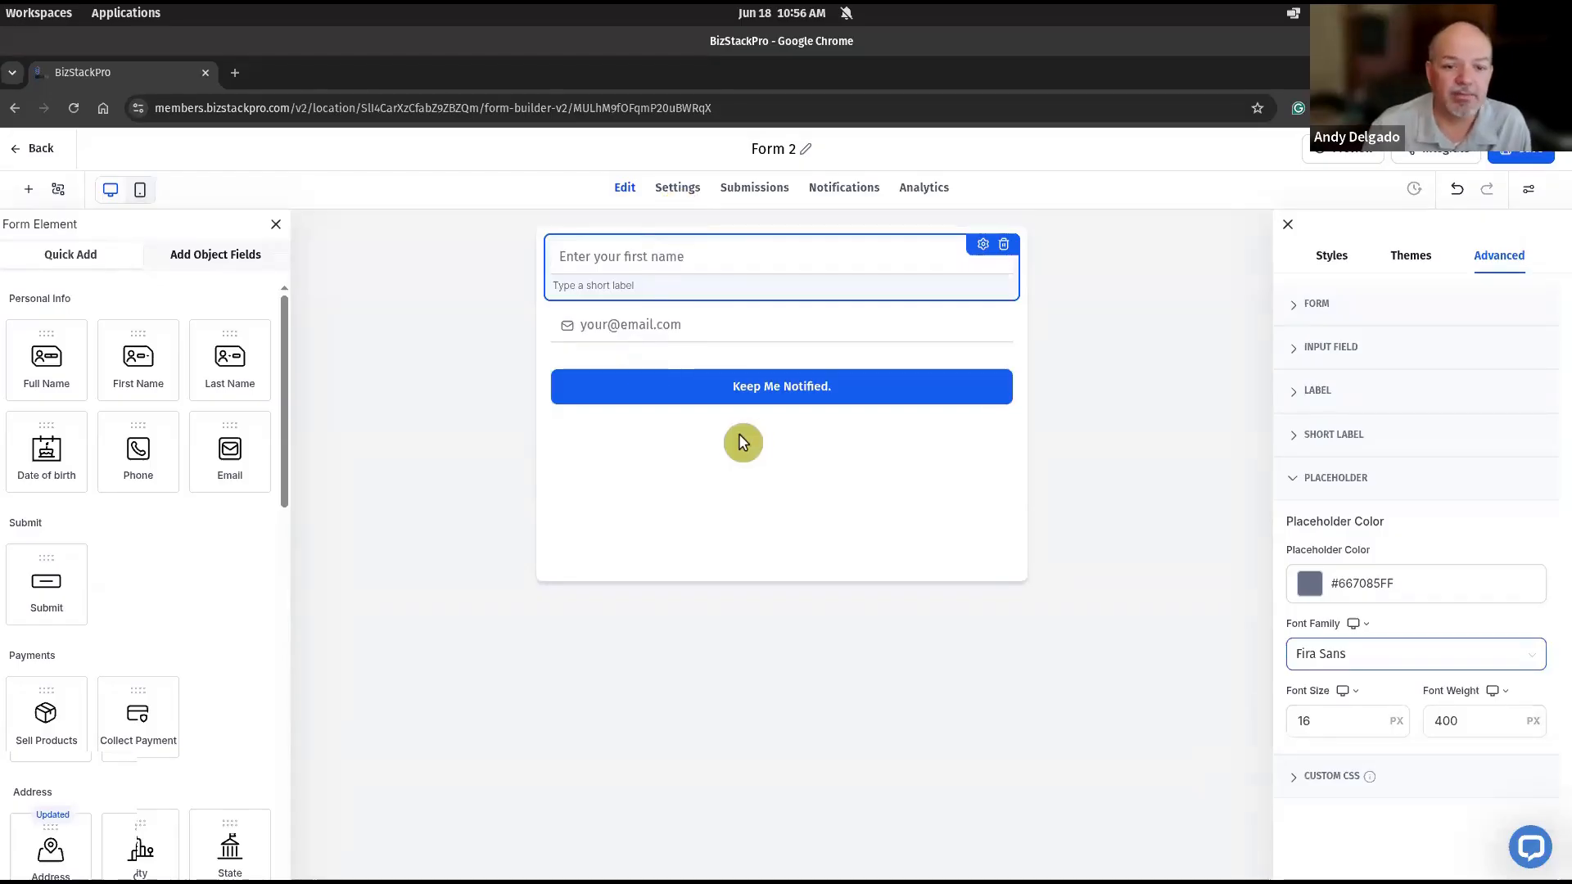
click(1329, 729)
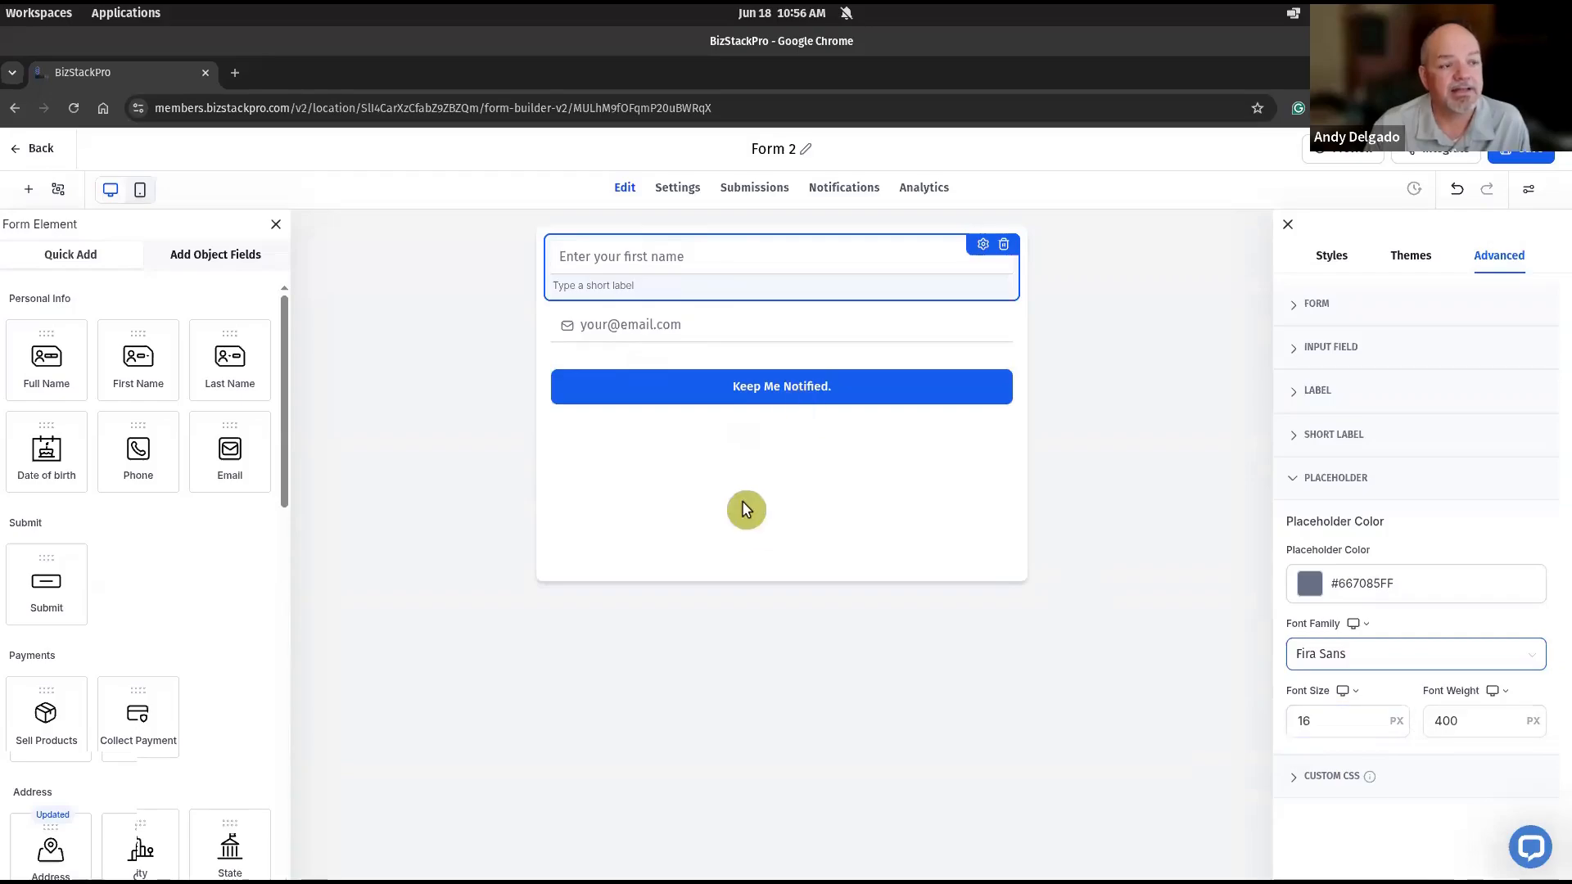
- Open the colours and background settings of the form's submit button
click(926, 381)
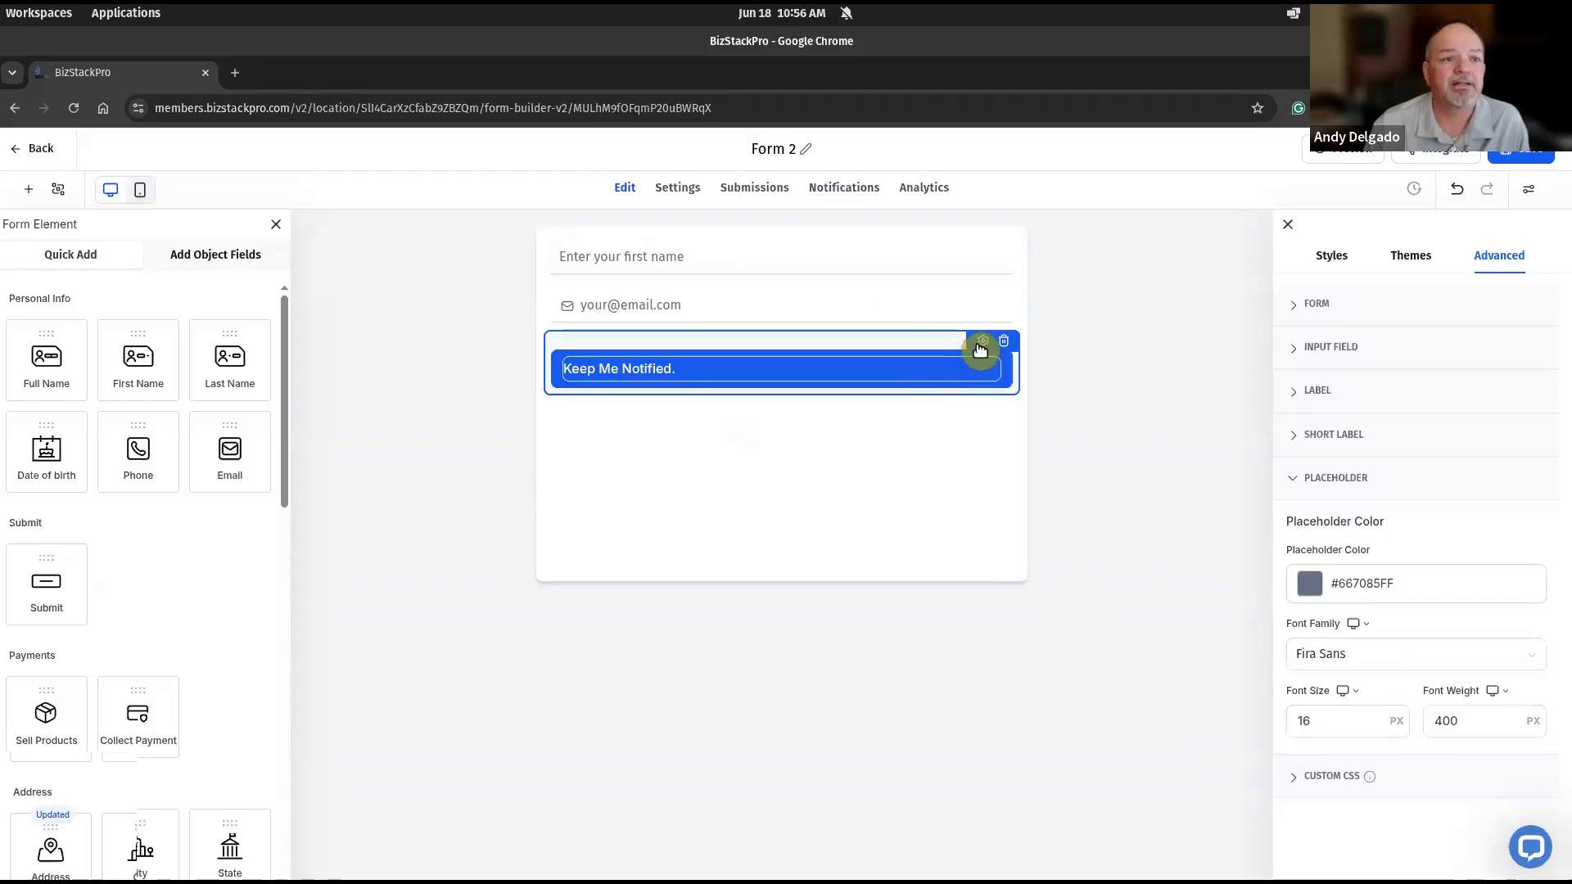
click(983, 343)
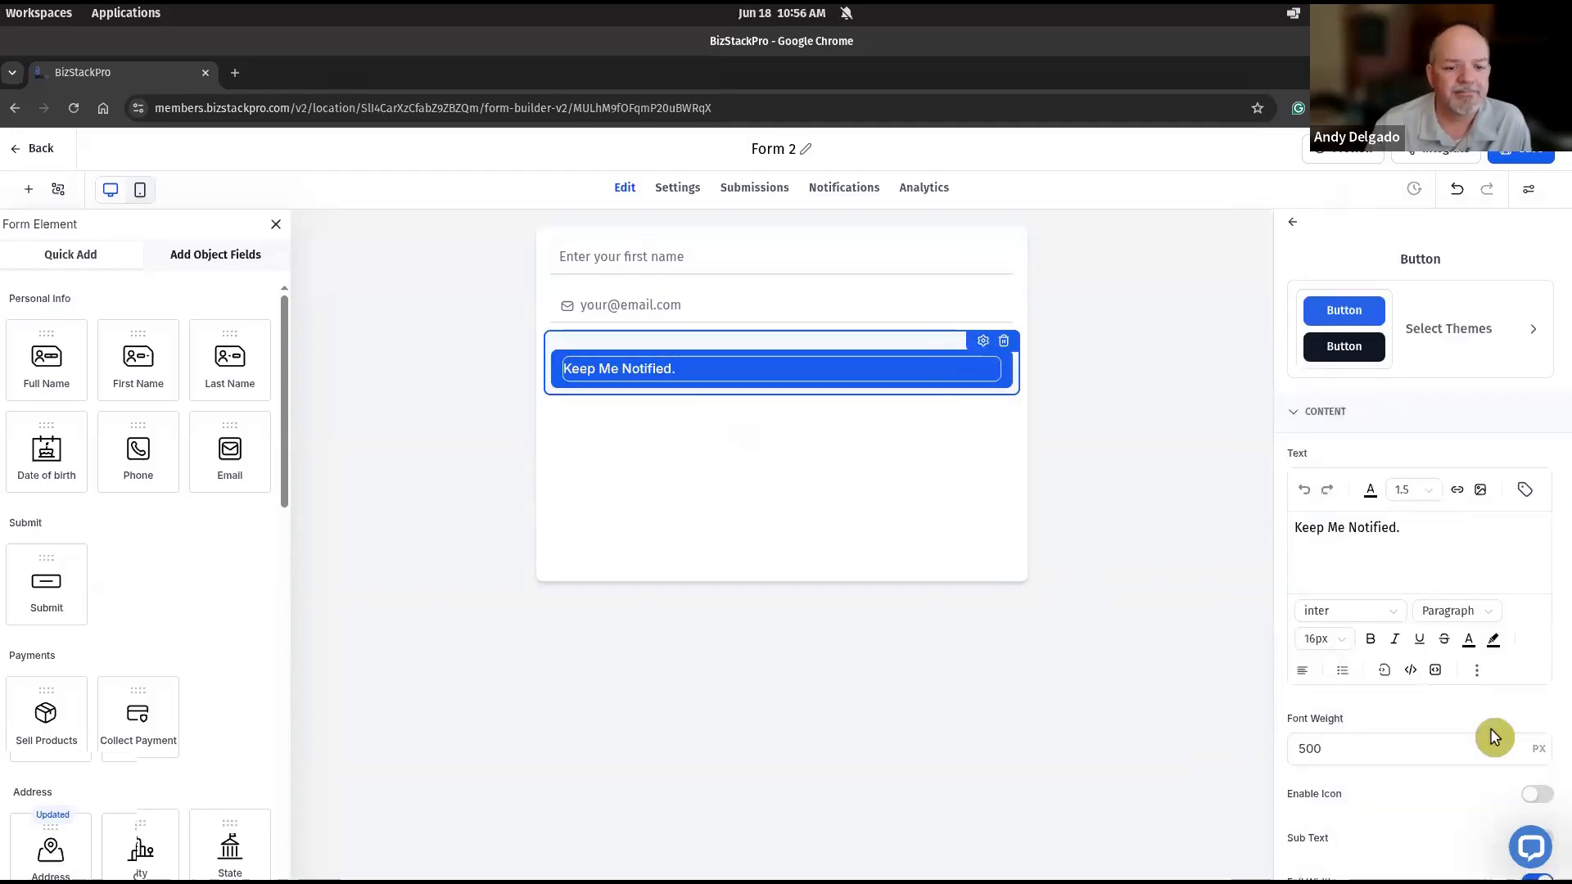
scroll(1458, 712, down, 3)
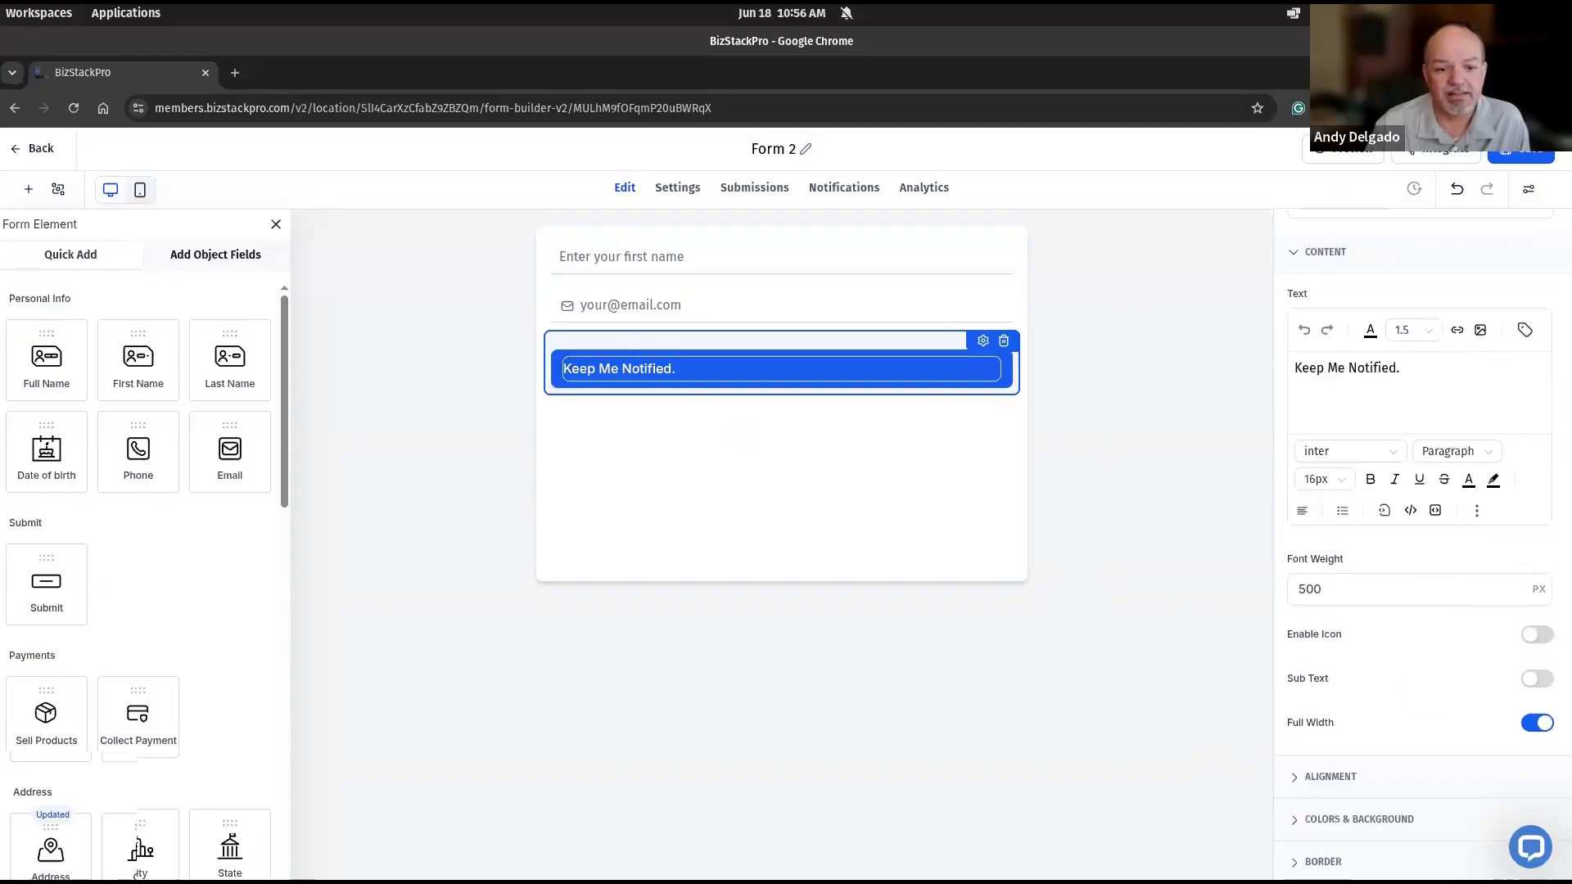
click(1383, 823)
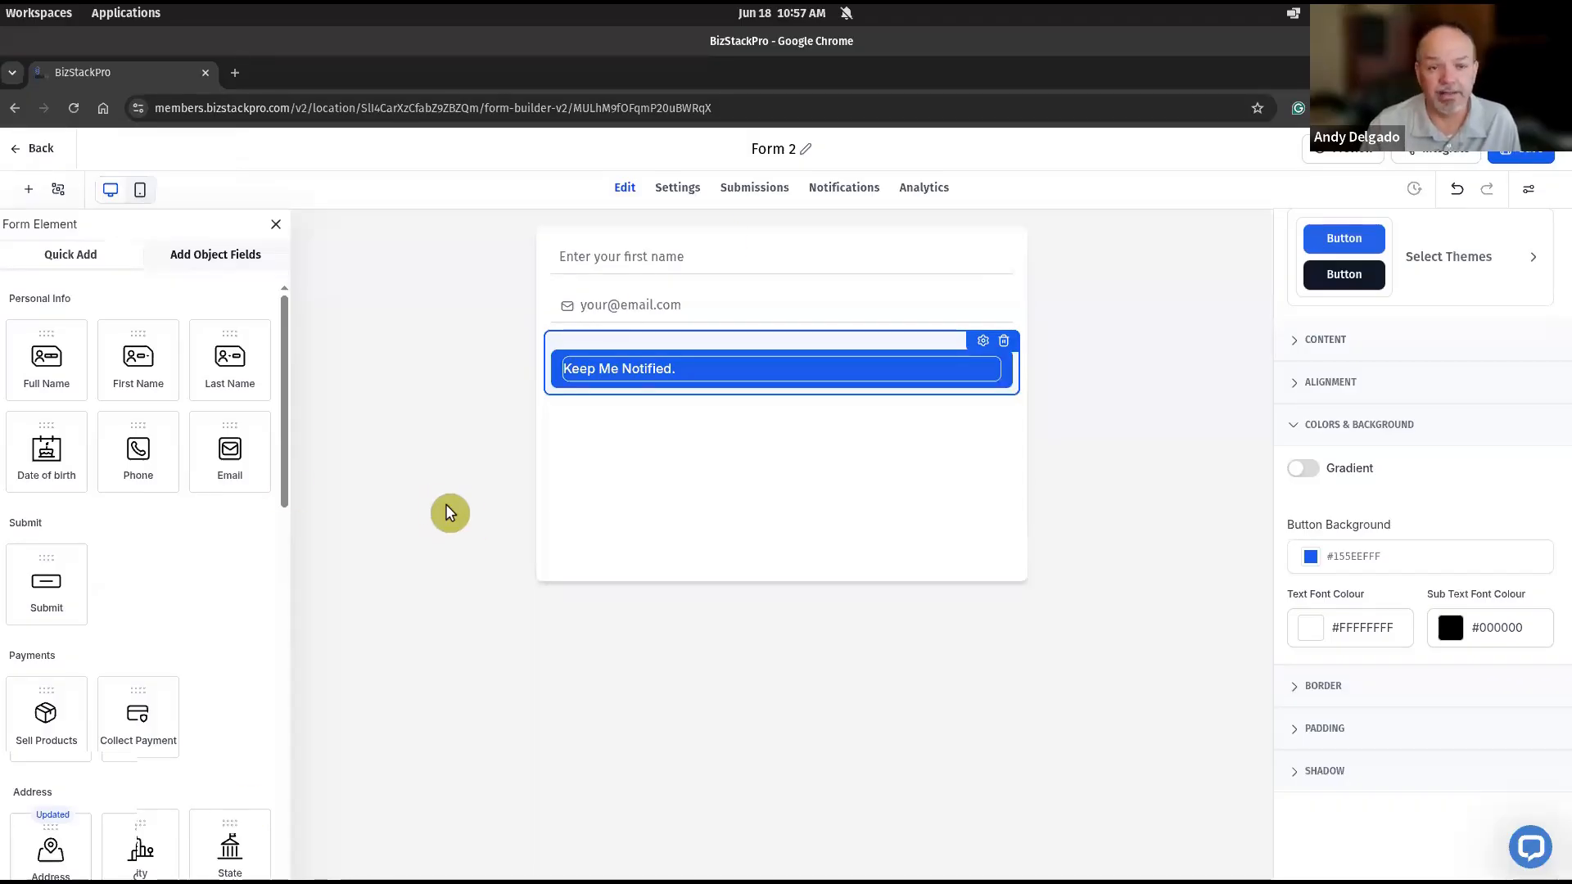
- Duplicate the browser tab, leave the form in the copy discarding its unsaved work, and open the website's Home page for editing
right_click(146, 77)
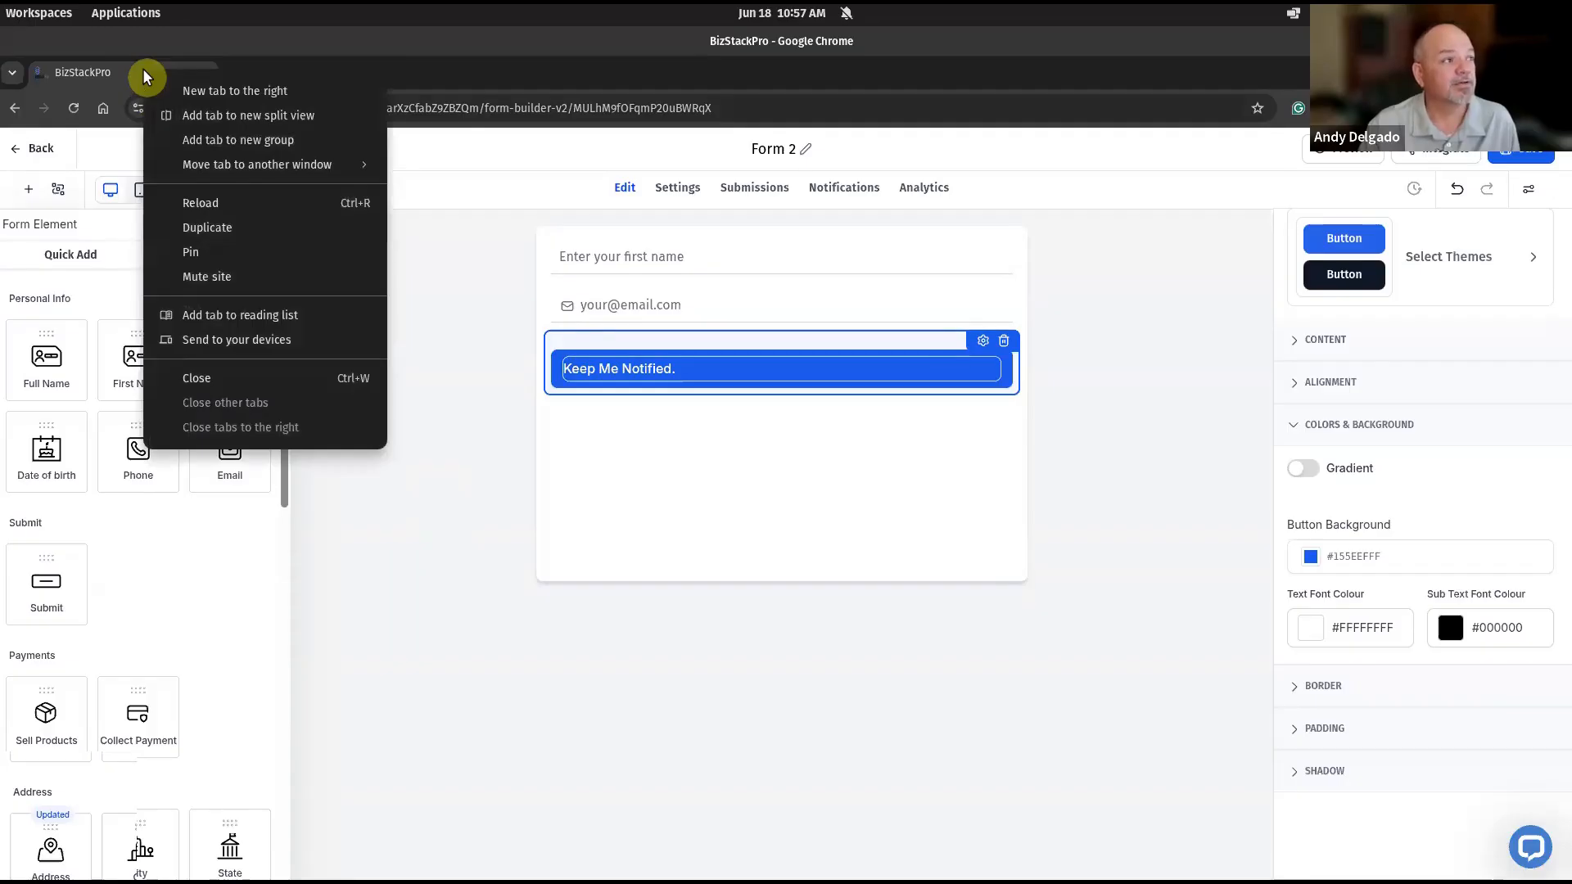
click(204, 233)
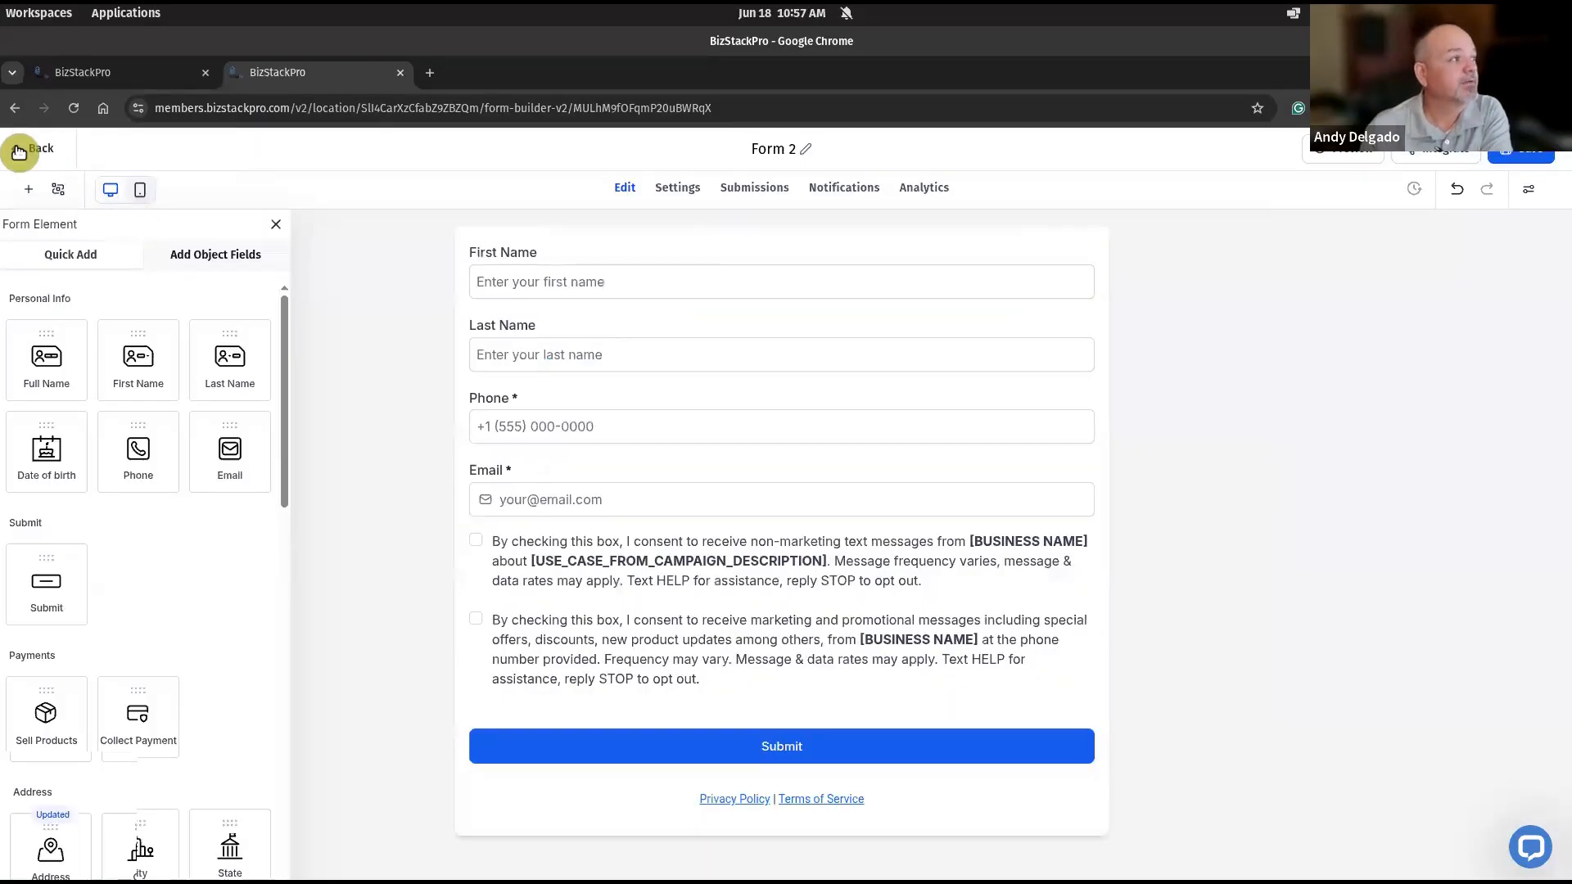
click(22, 152)
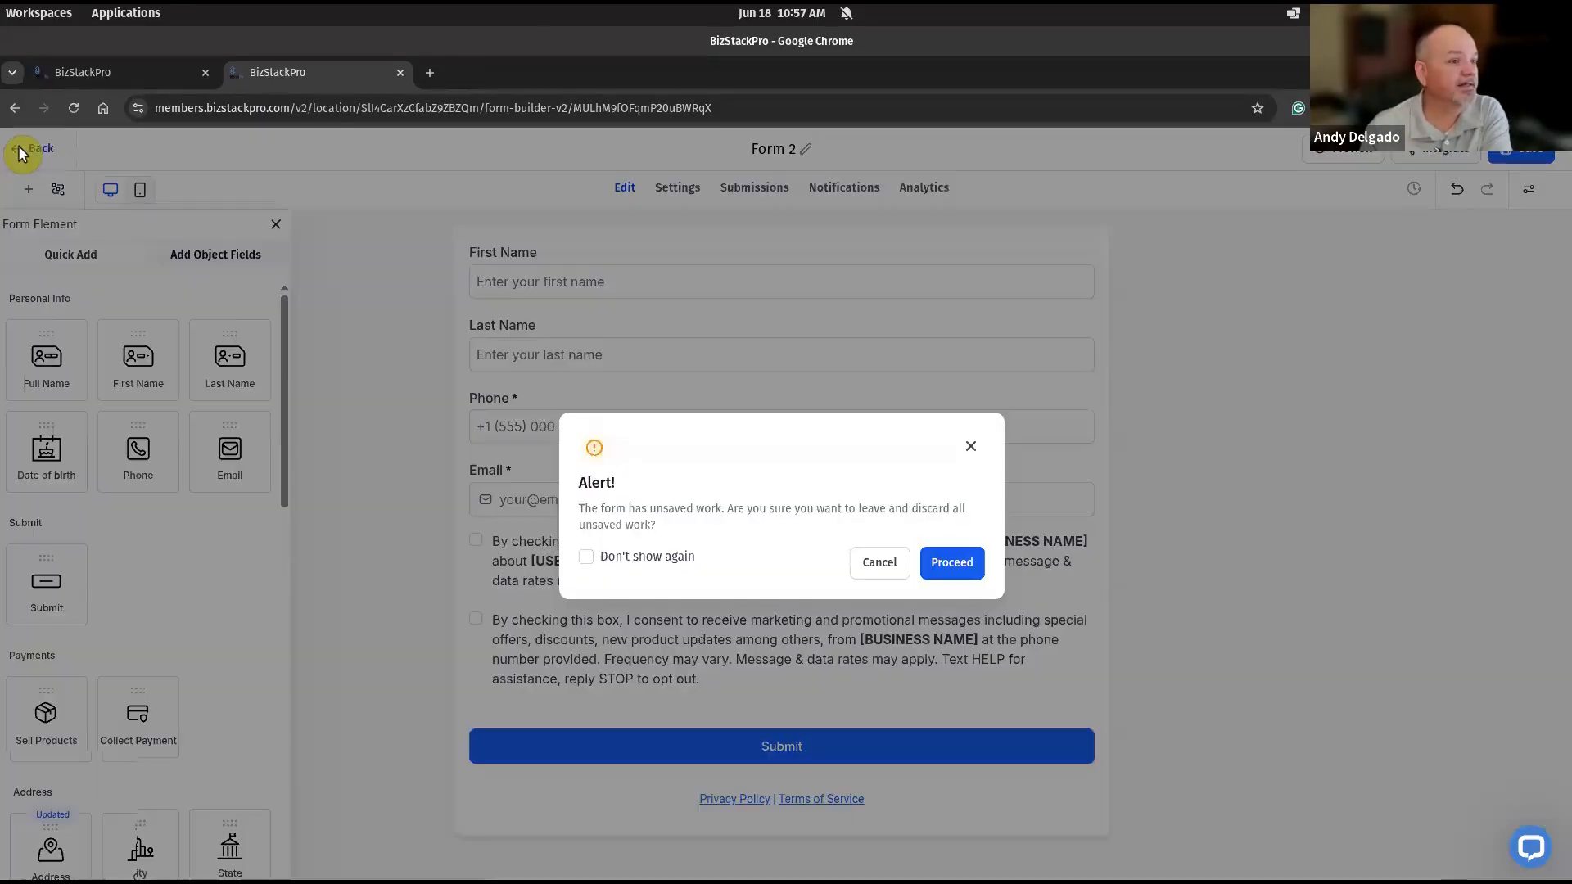
click(976, 574)
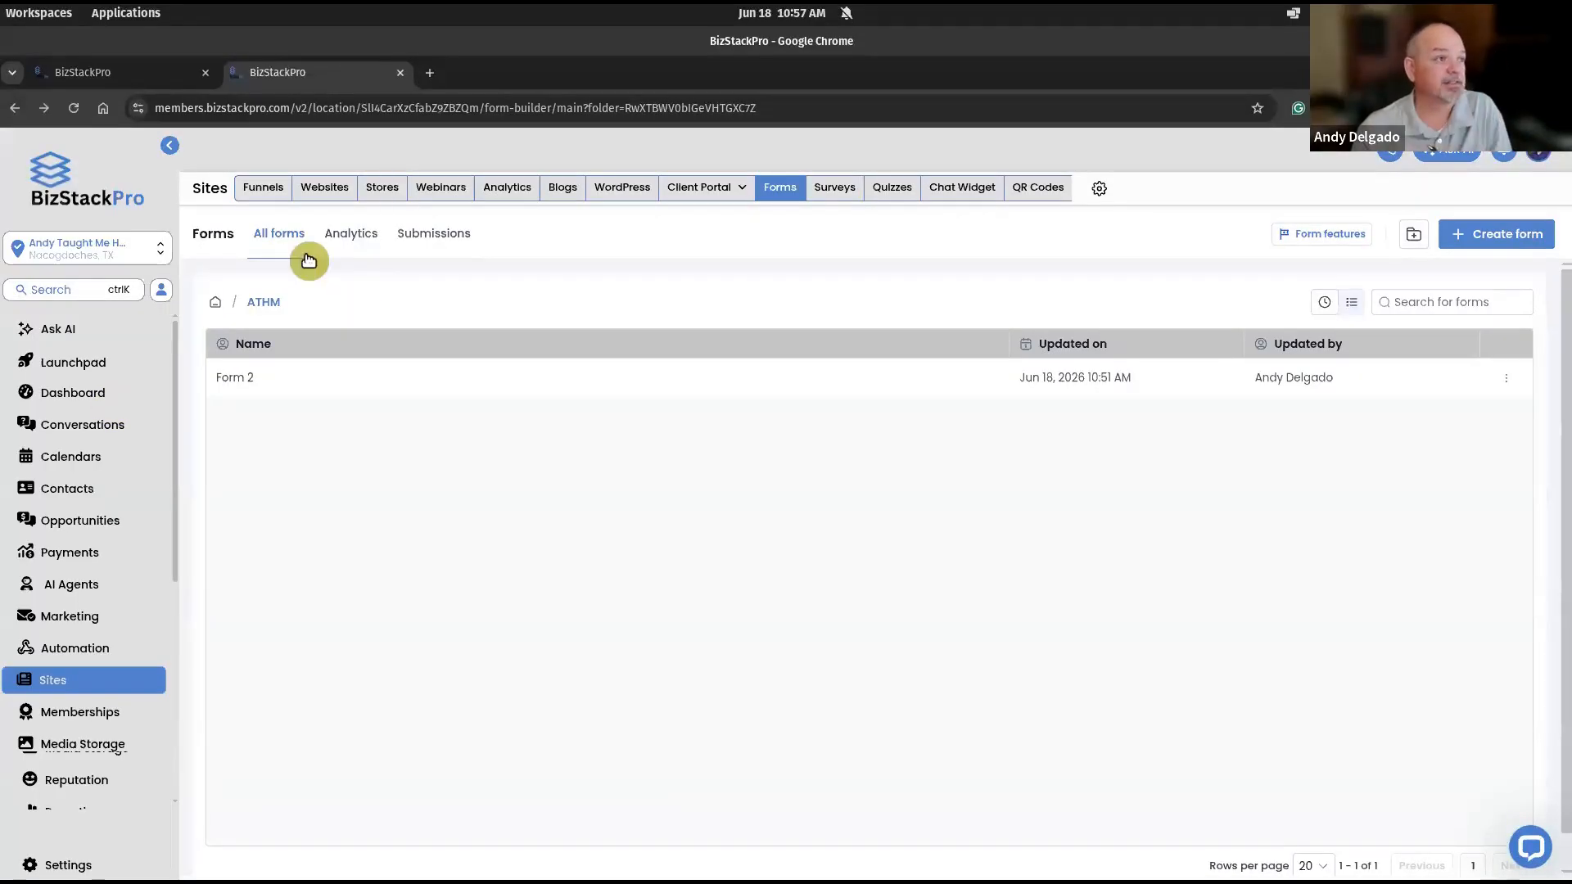
click(327, 190)
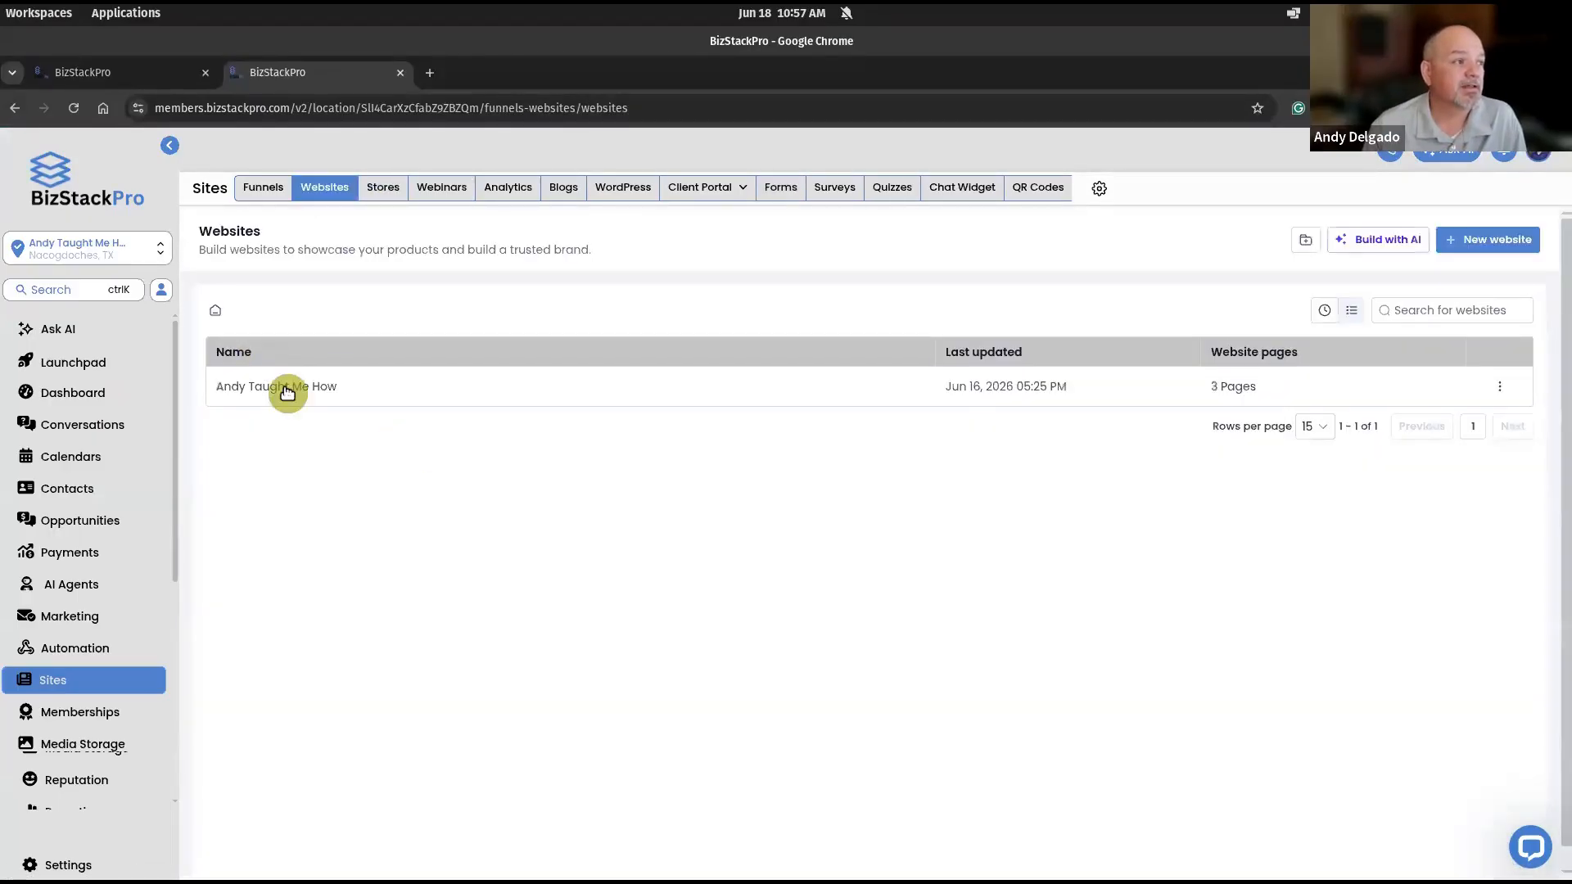
click(283, 386)
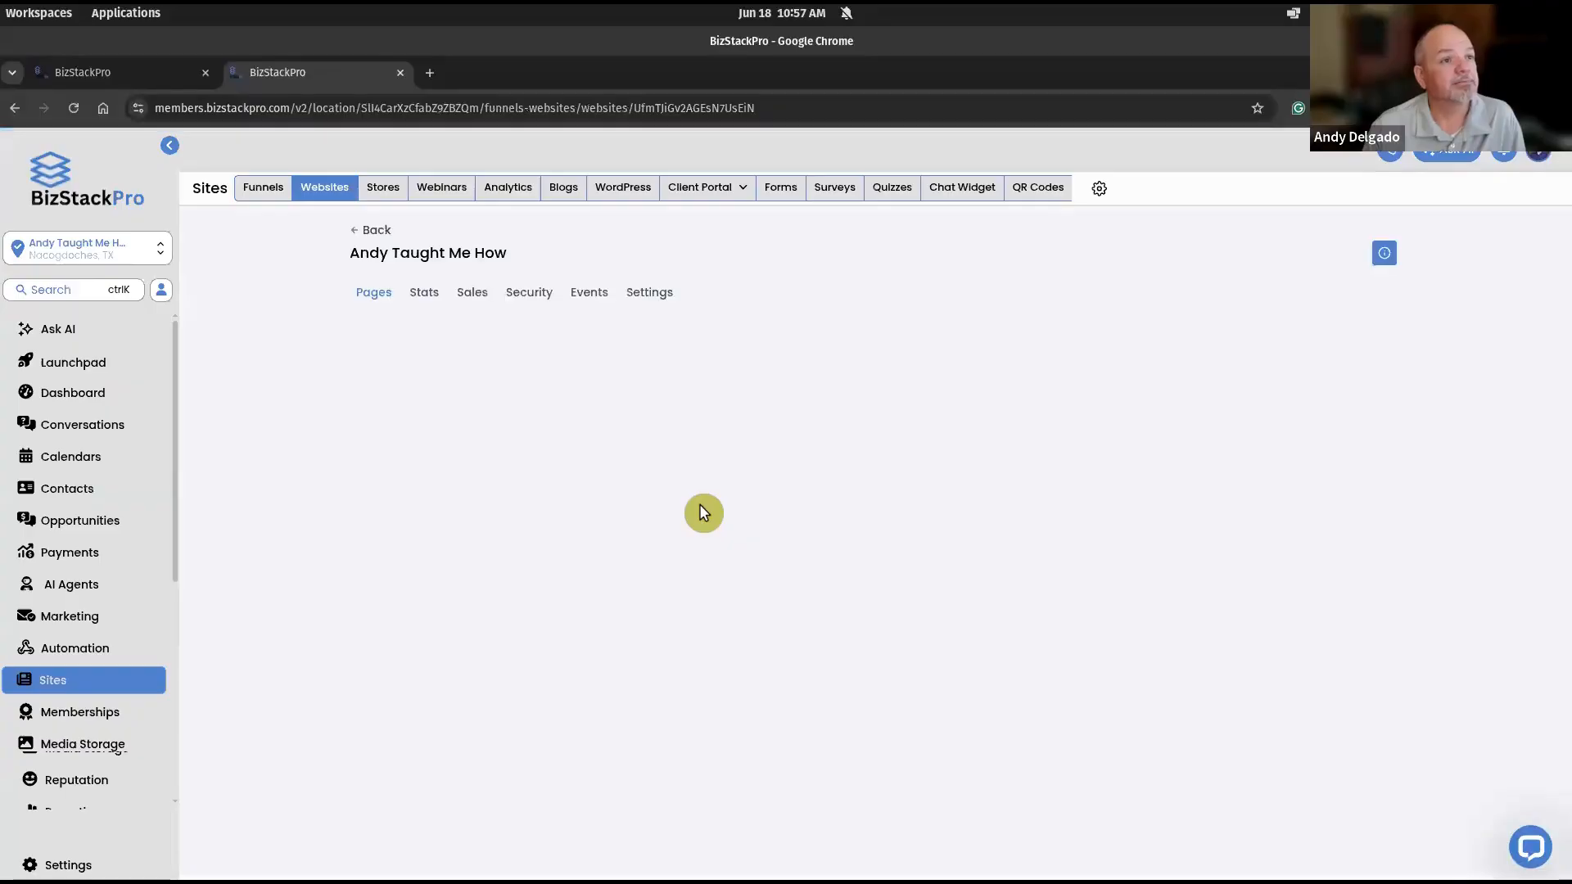
click(654, 556)
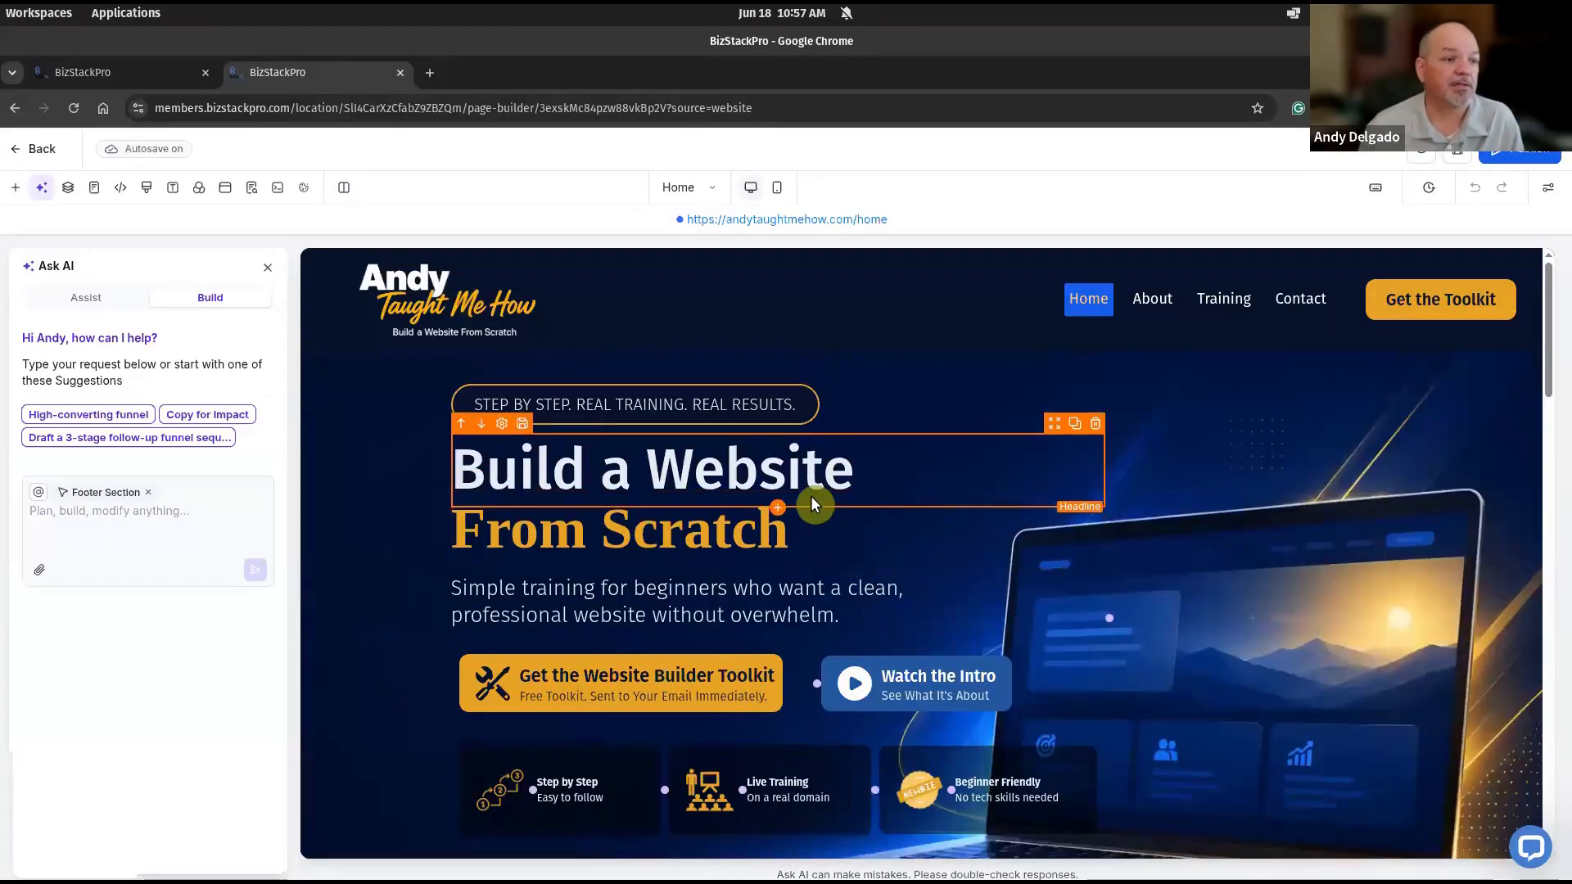
- Look up the brand colours in the text colour choices for the word "Website" in the hero headline
click(730, 463)
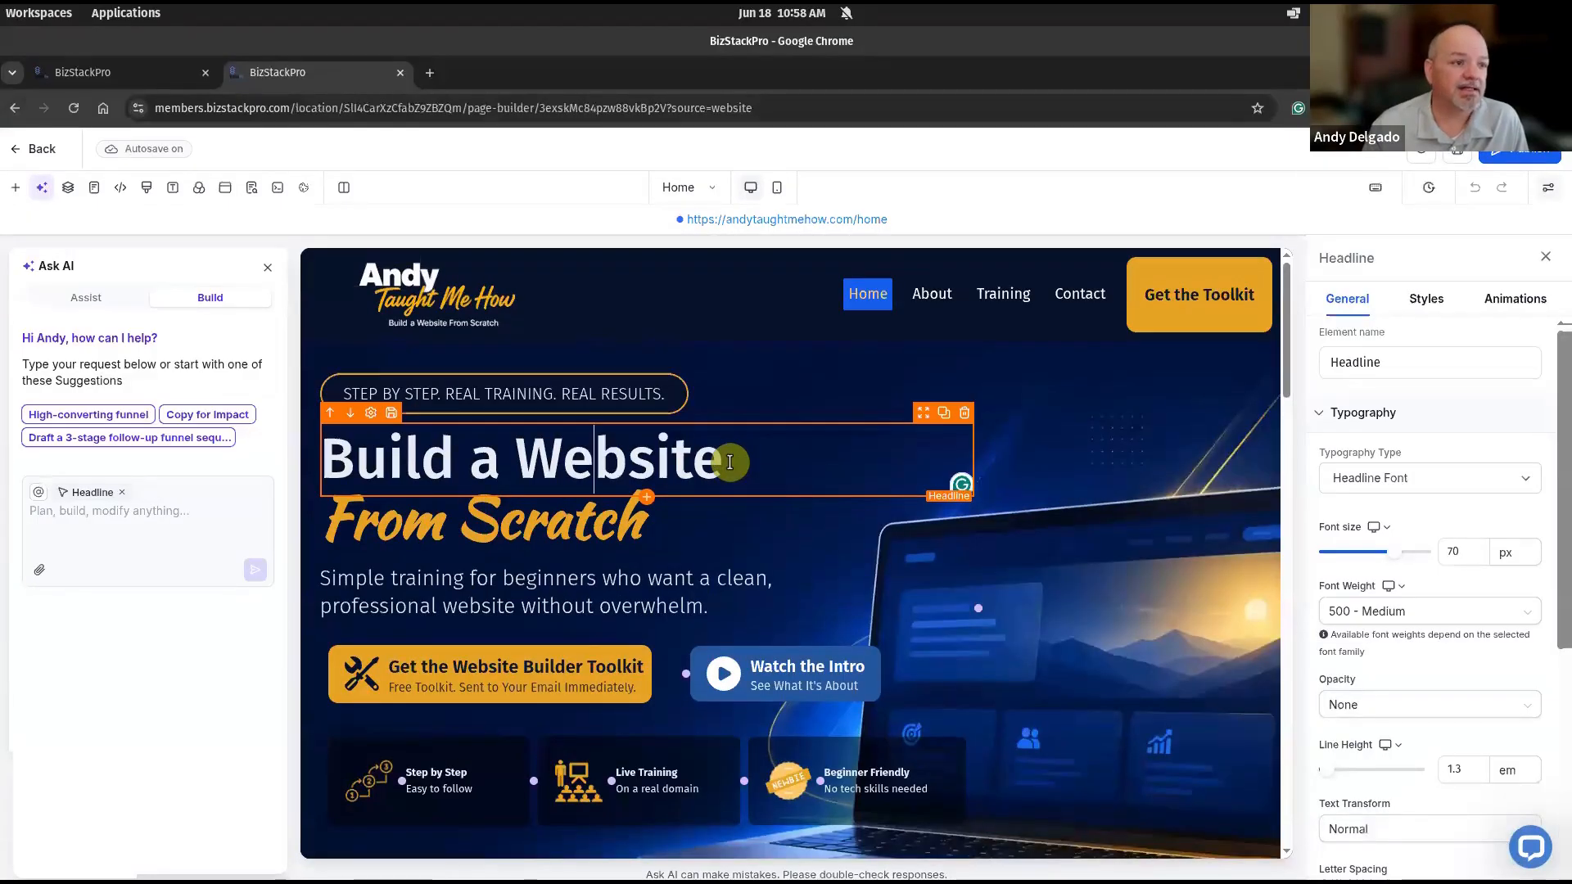
double_click(646, 450)
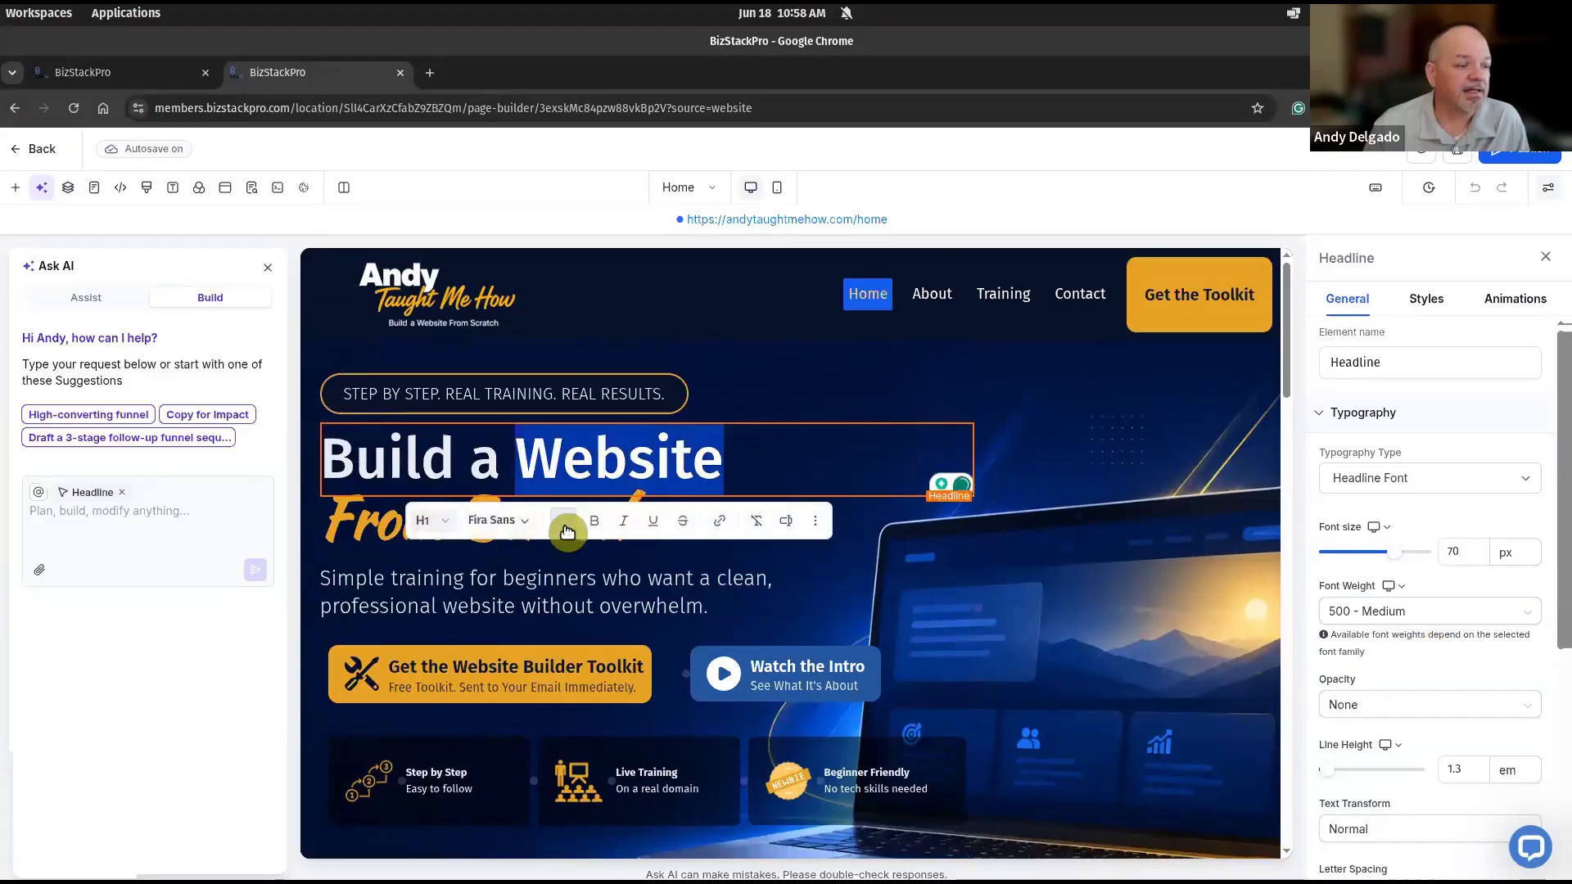
click(564, 522)
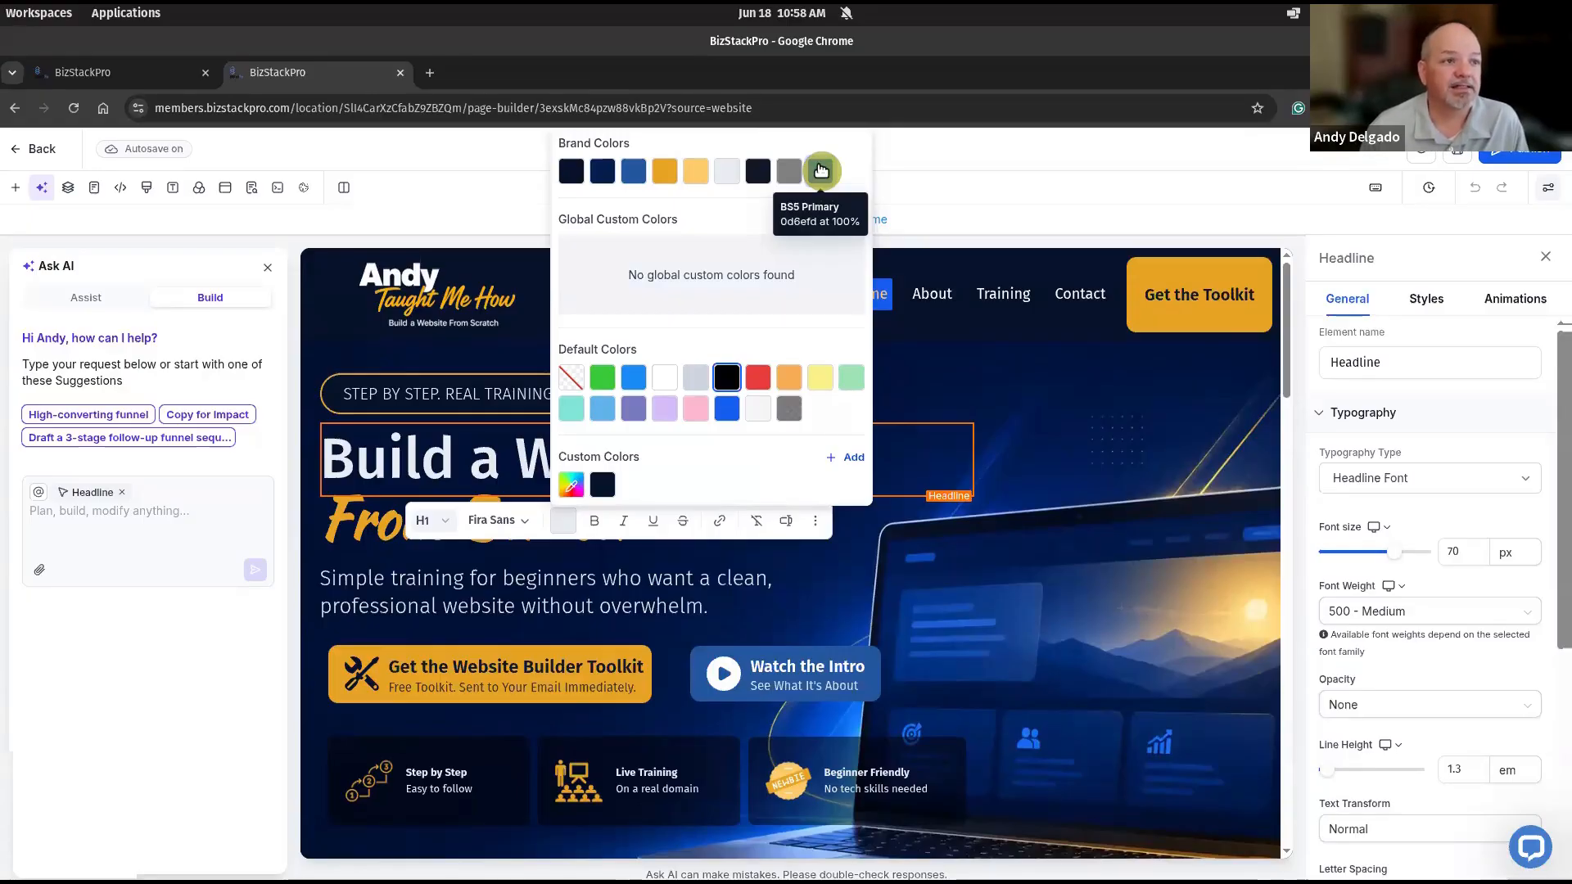
click(982, 174)
- Return to the Form 2 tab and set the submit button's background colour to #0D6EFDFF
click(126, 72)
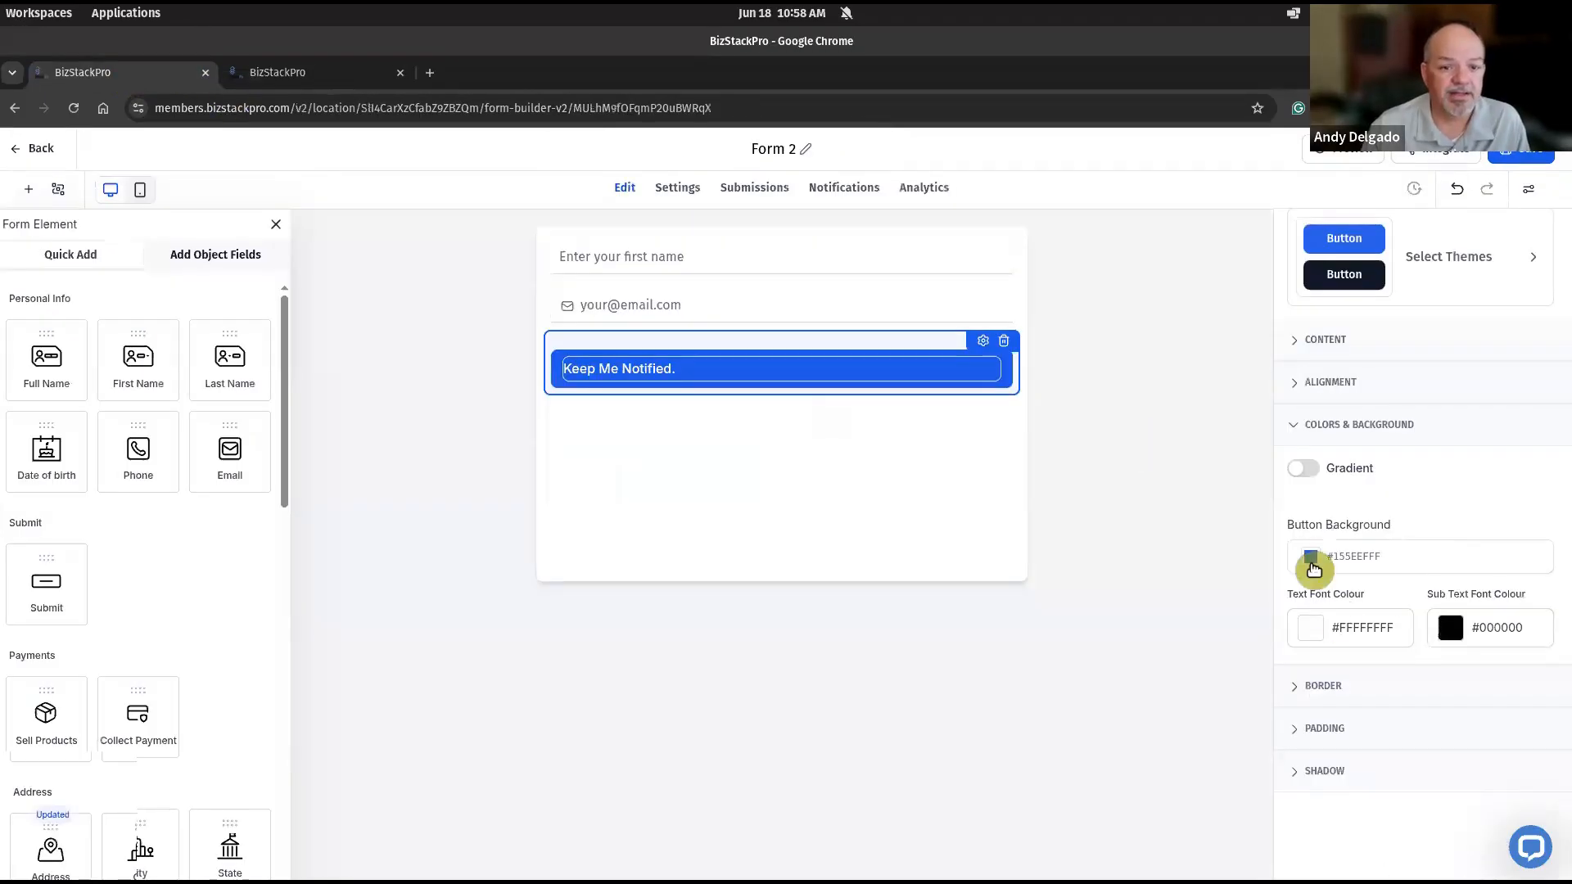
click(1311, 557)
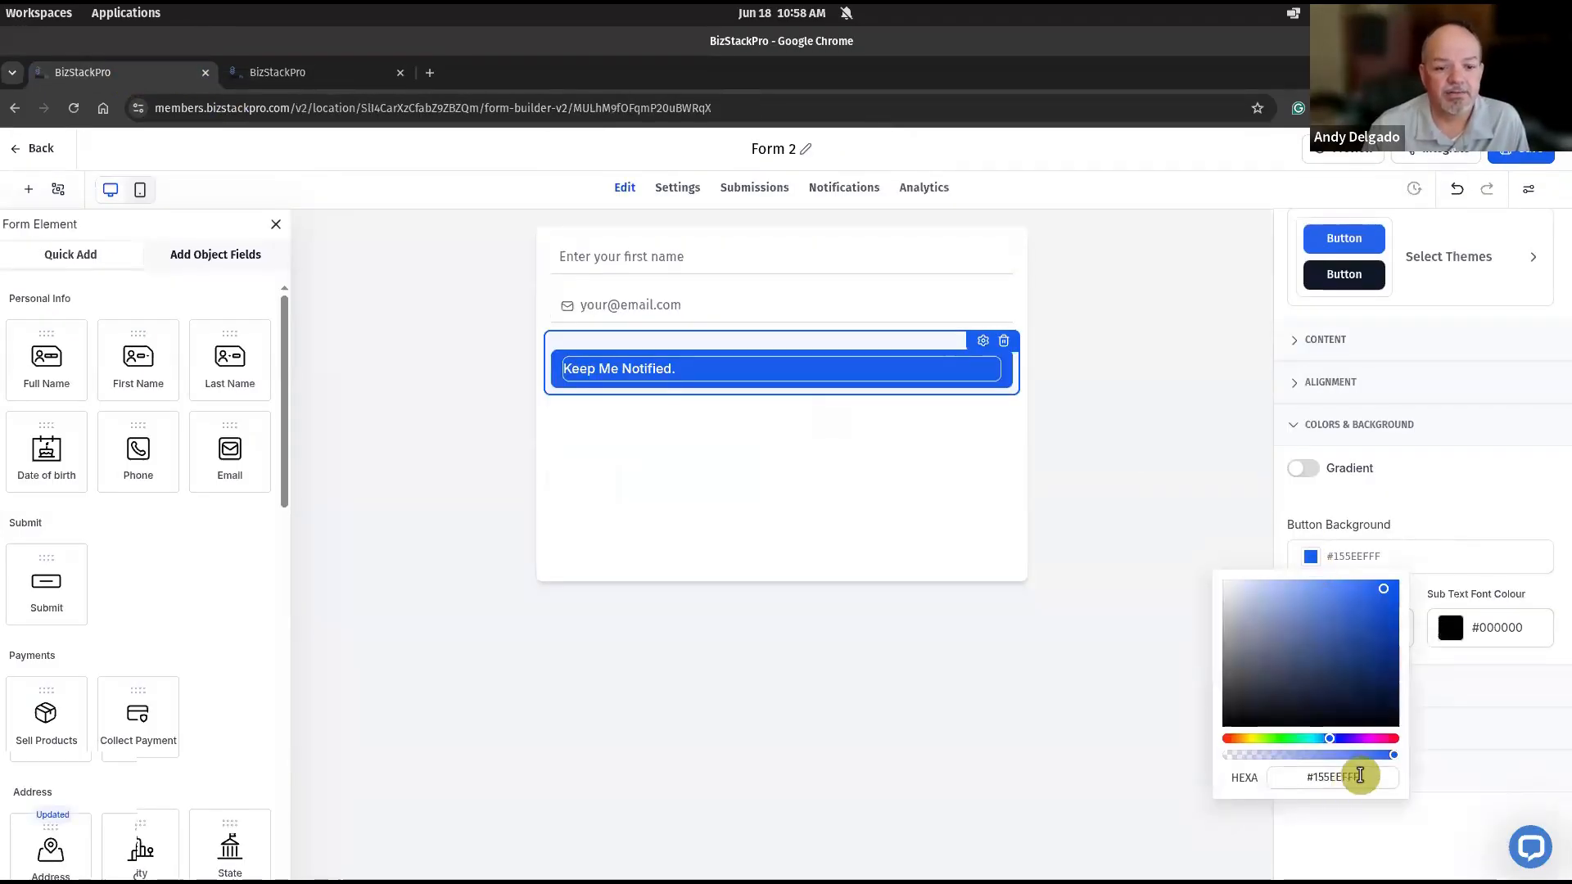
drag(1362, 779, 1311, 774)
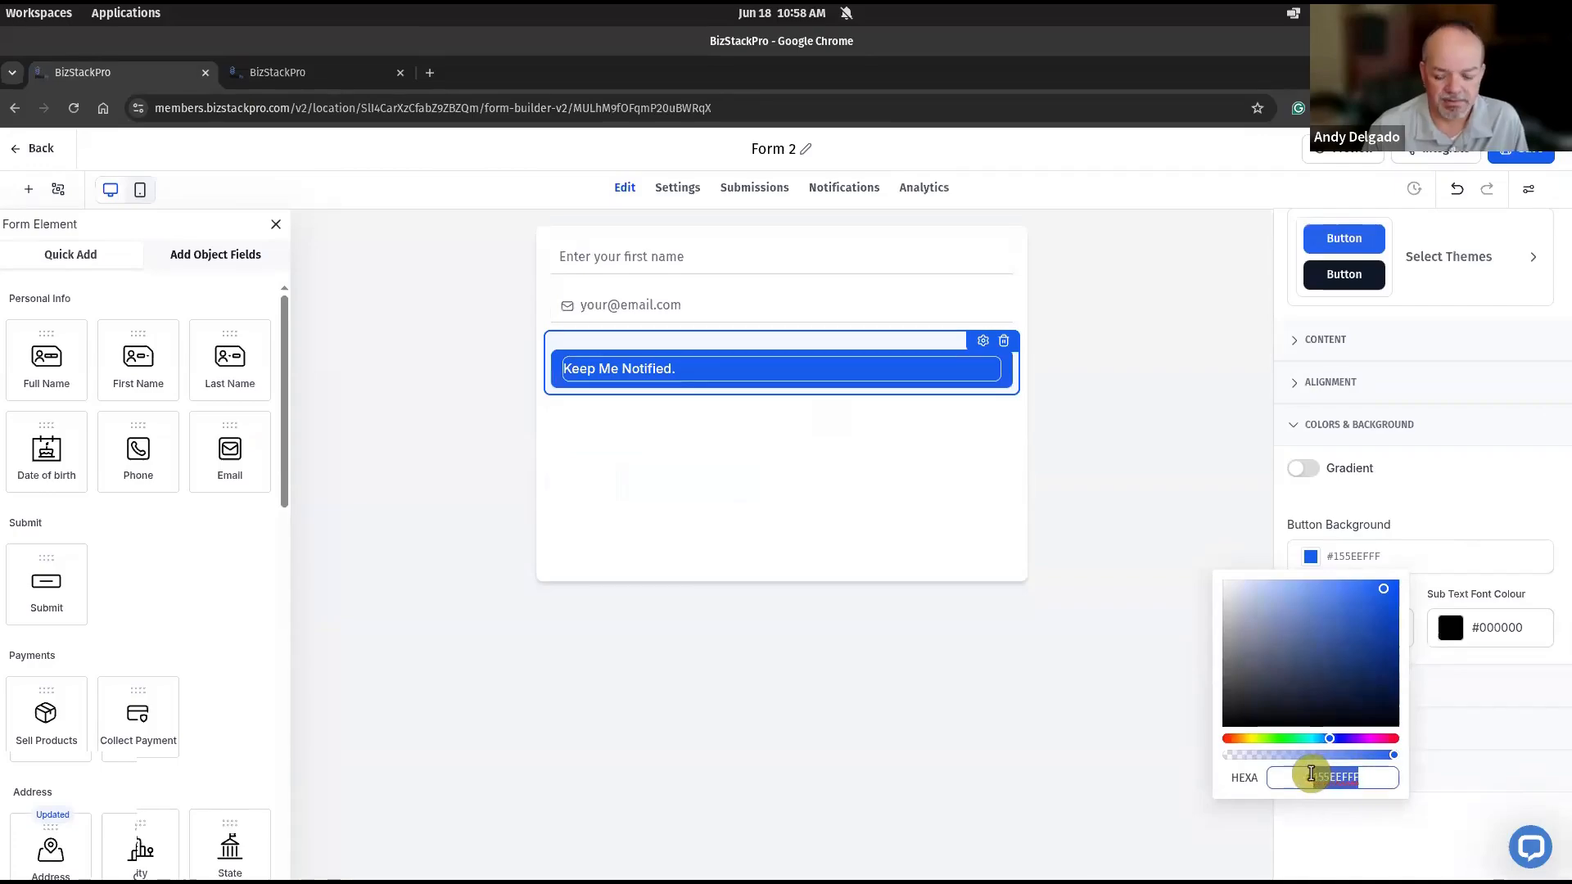
text(0D6EFD)
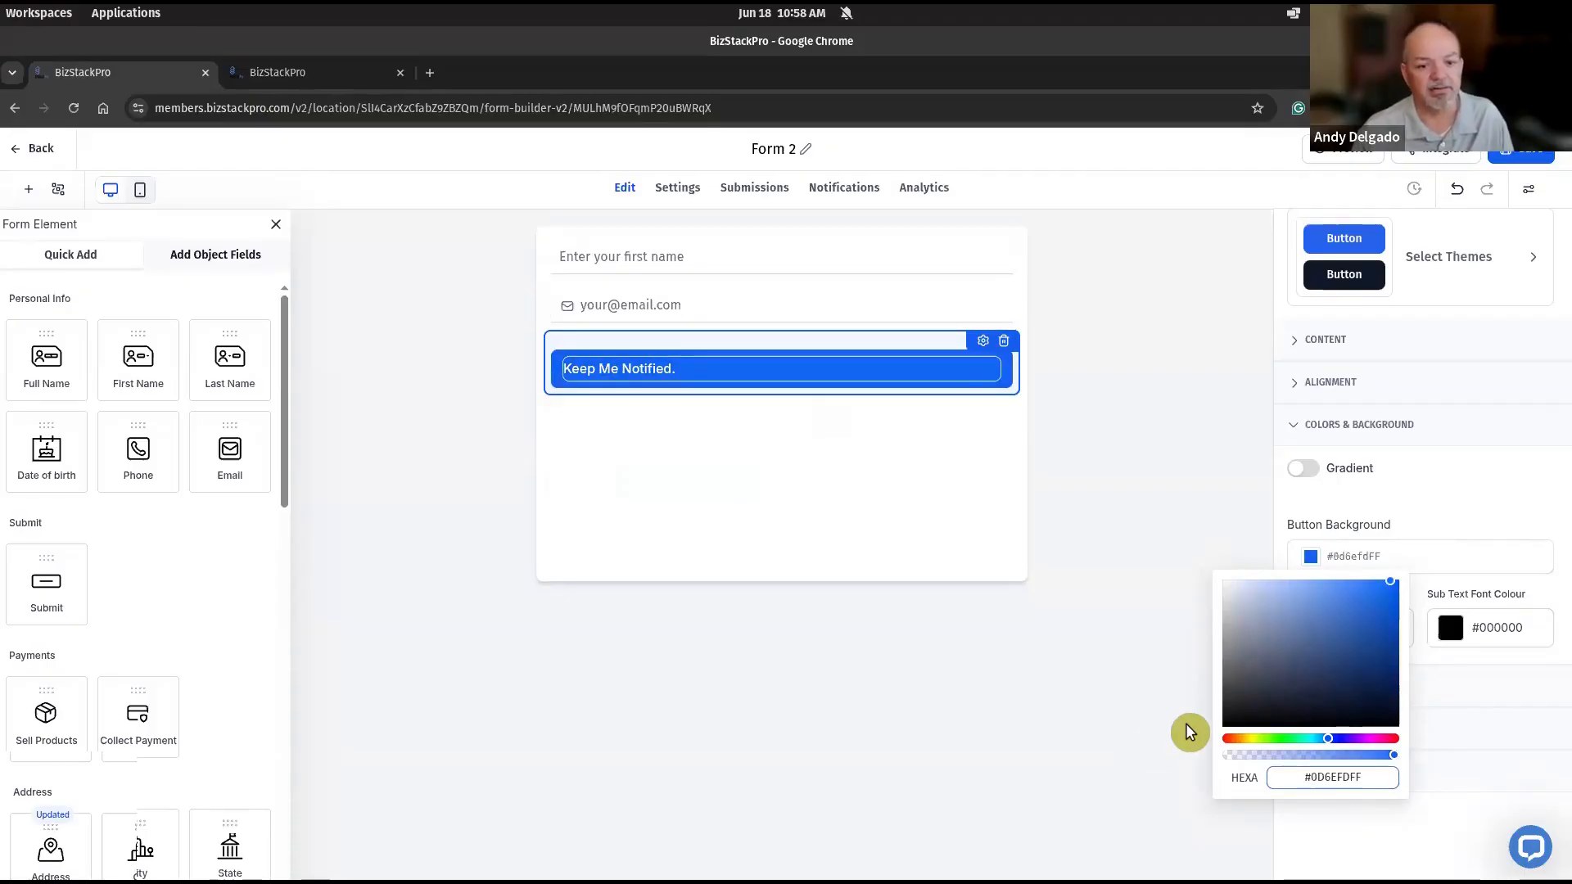
key(Return)
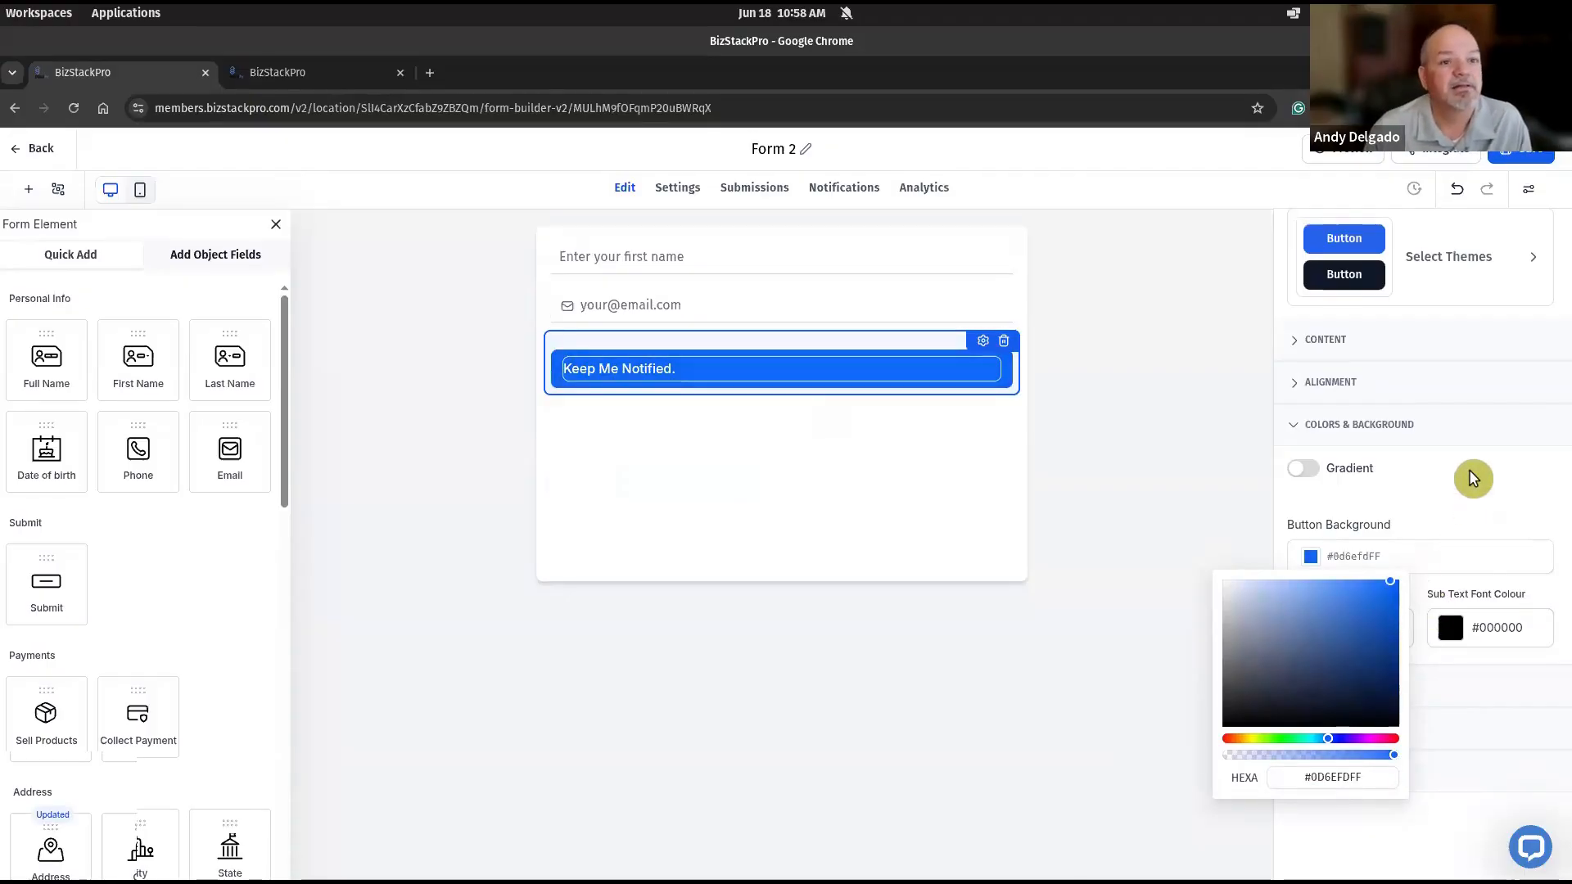
click(1484, 776)
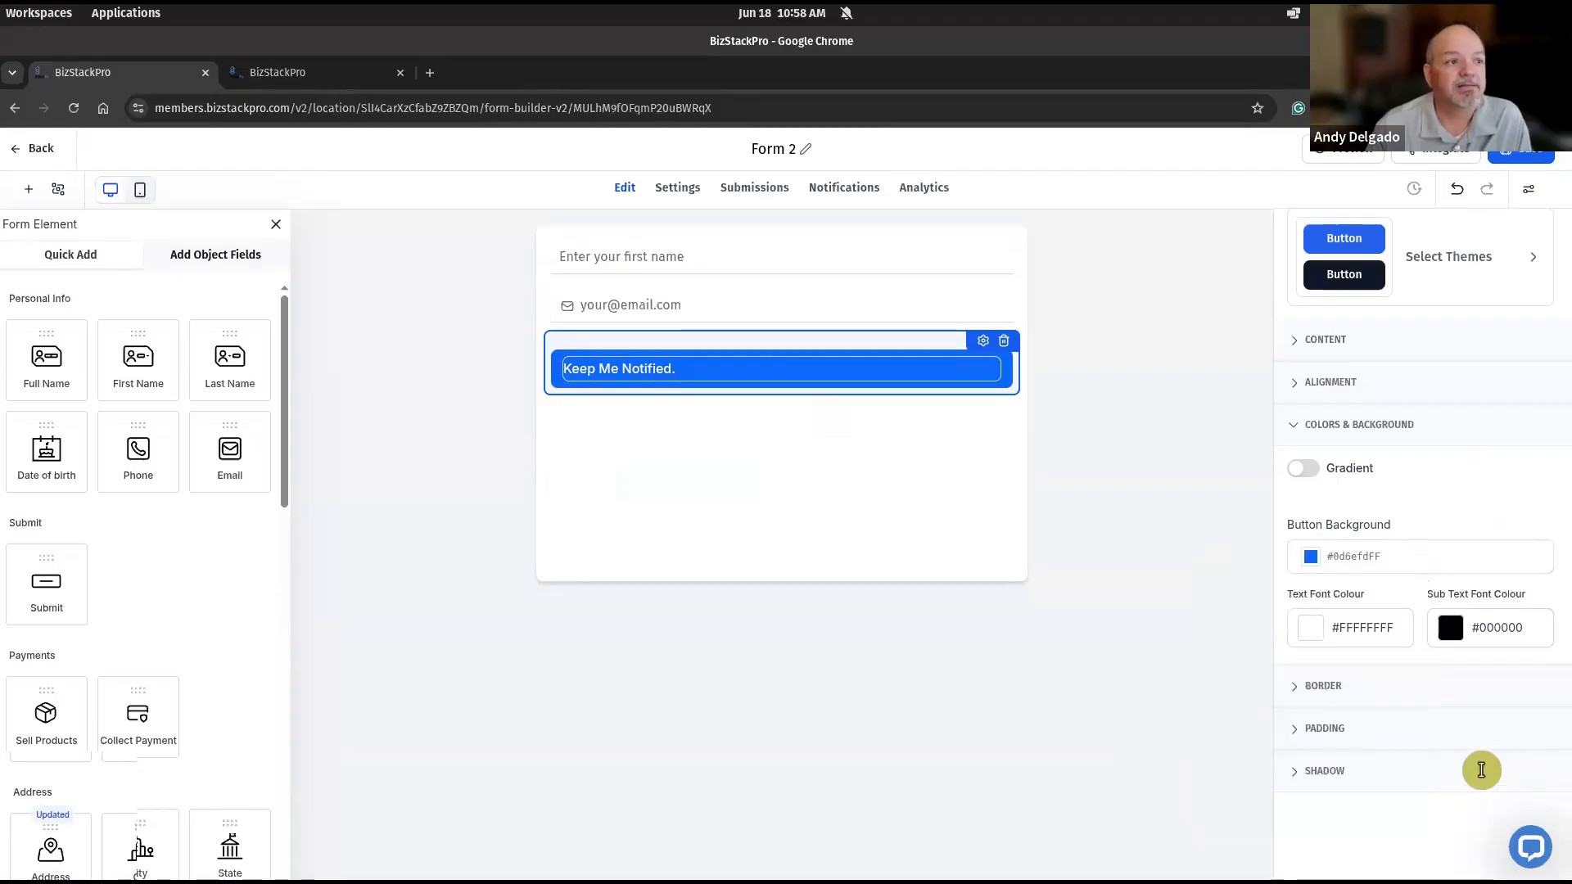
- Examine the submit button's shadow, border, colour, alignment and content settings
click(1480, 770)
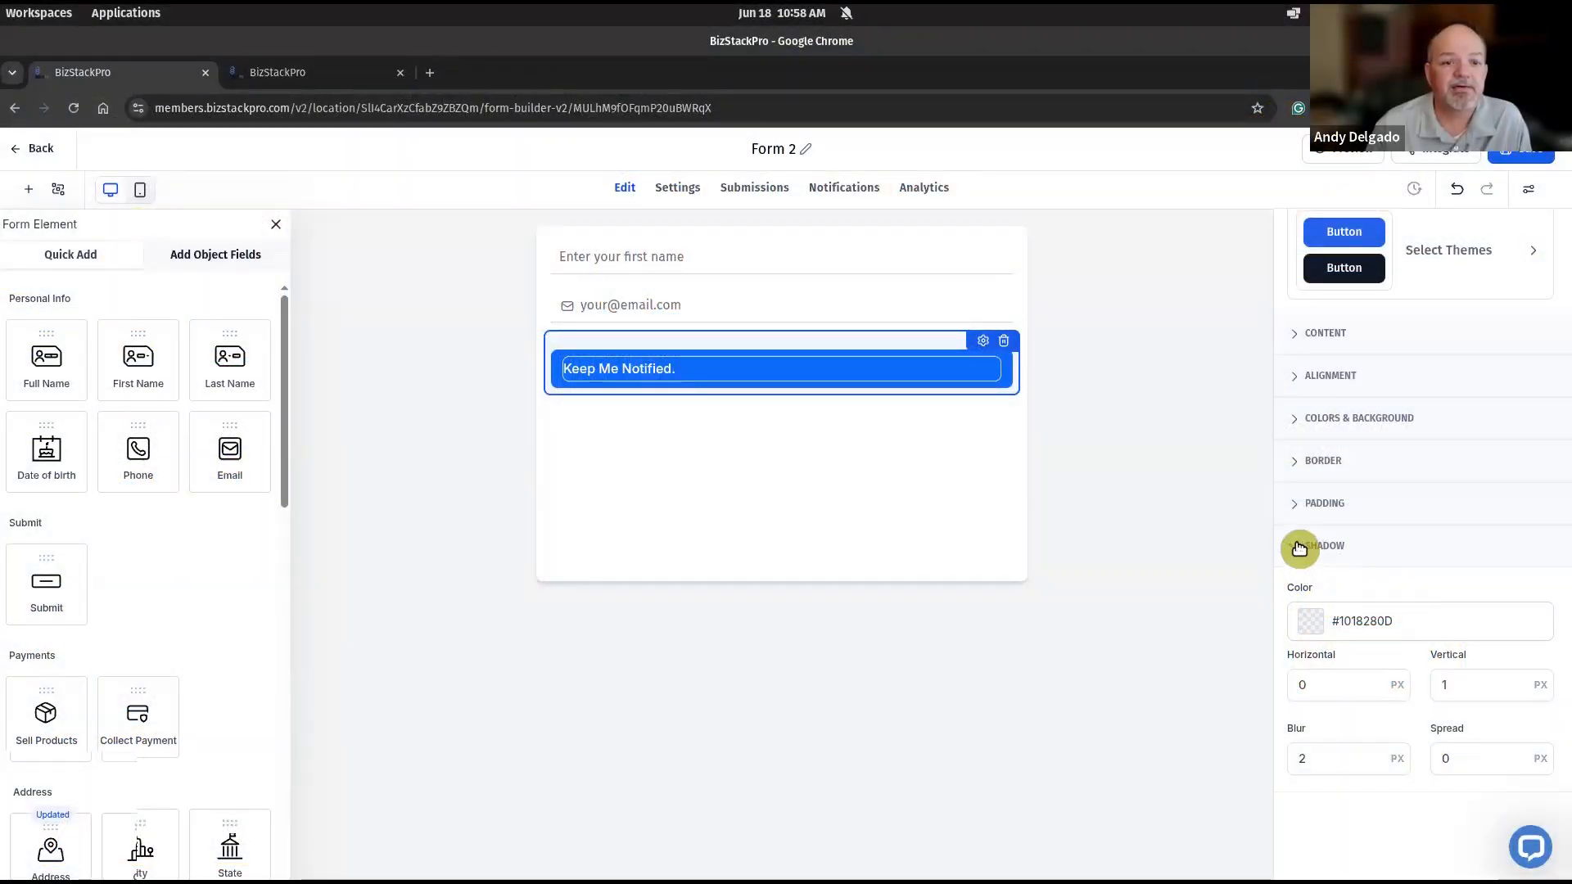
click(1299, 546)
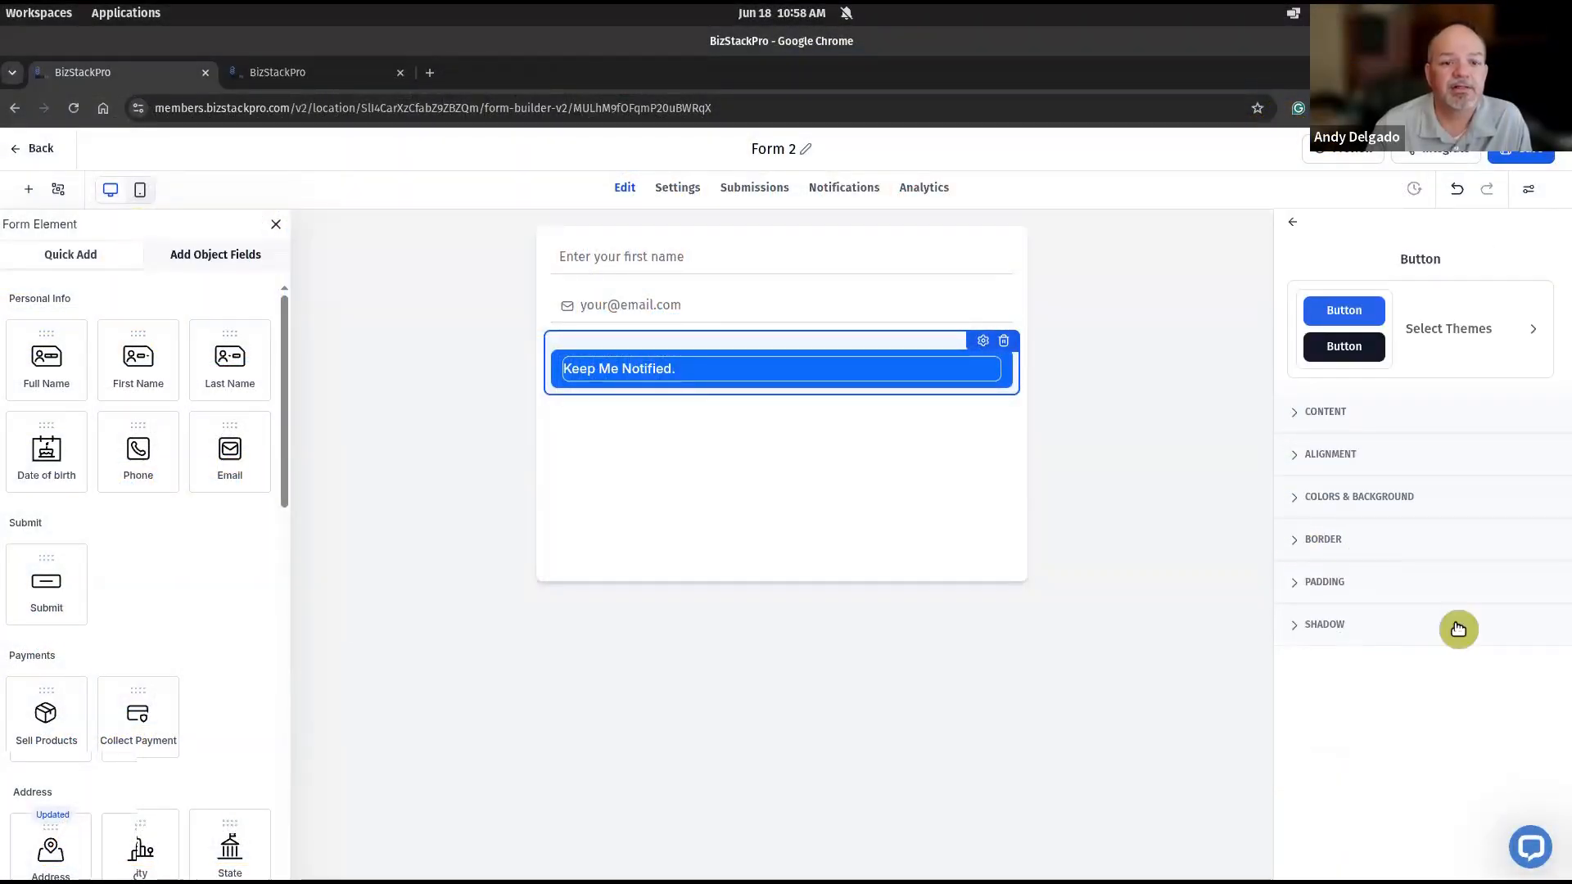
click(1301, 544)
scroll(1305, 541, down, 2)
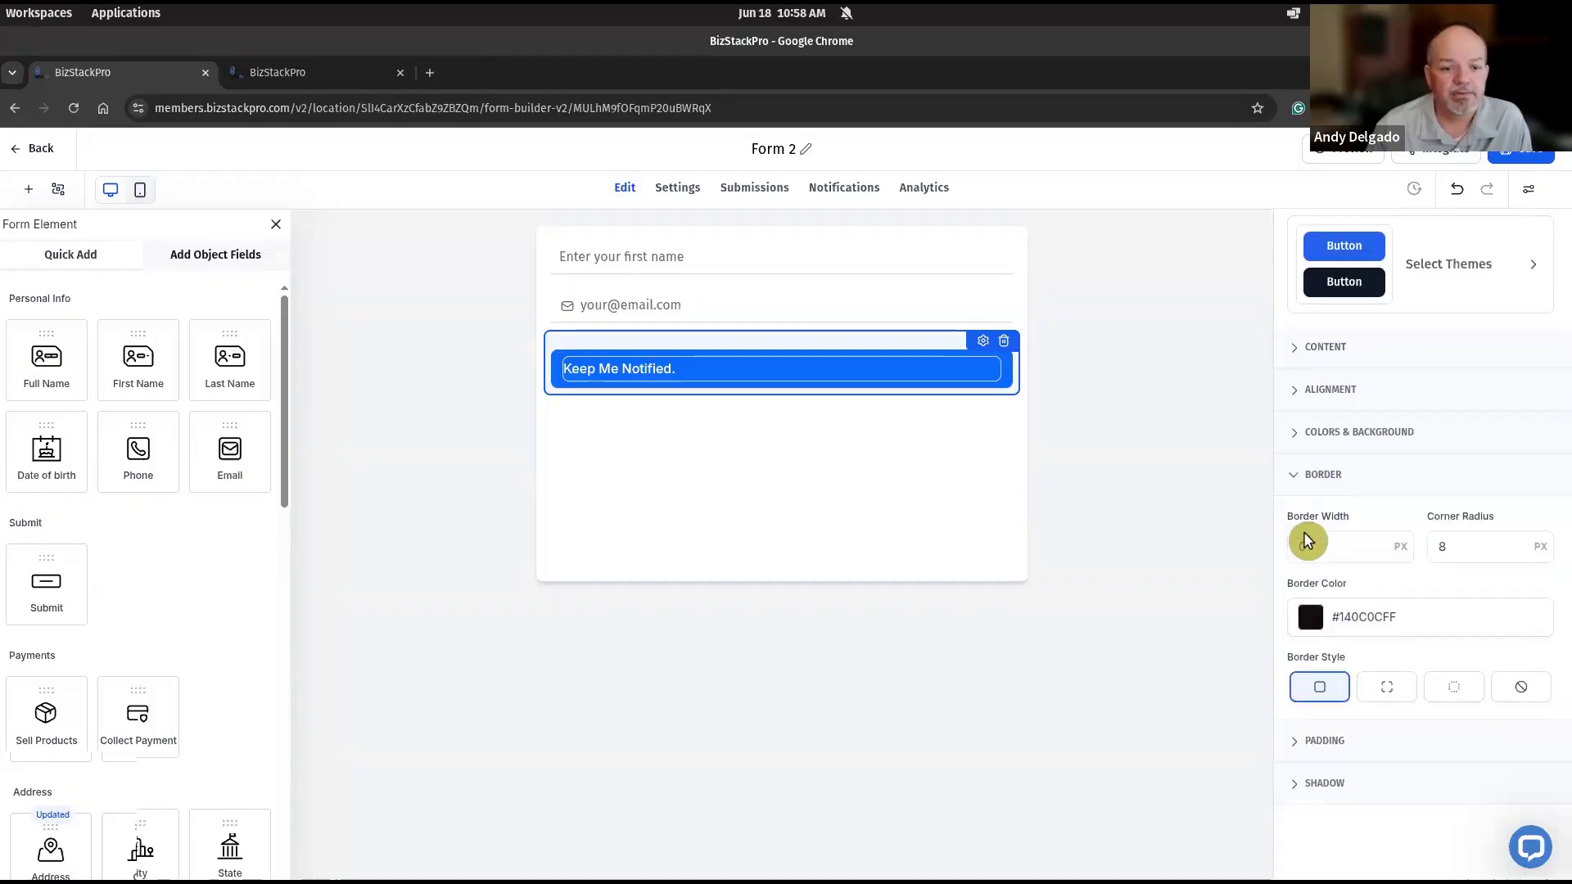
scroll(1306, 491, up, 2)
click(1306, 494)
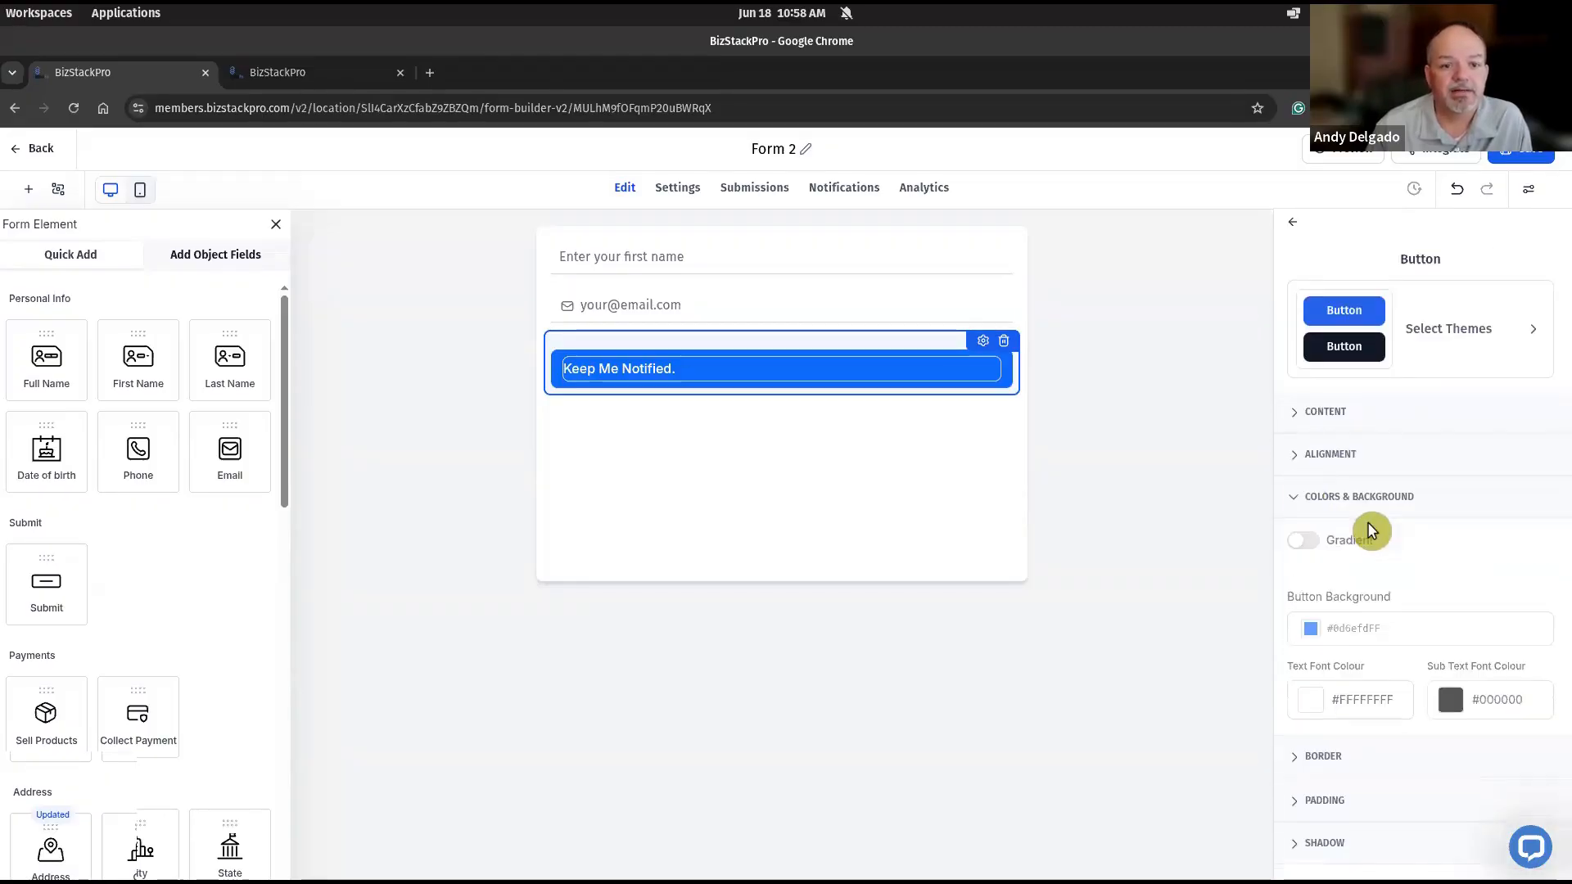
scroll(1338, 527, down, 1)
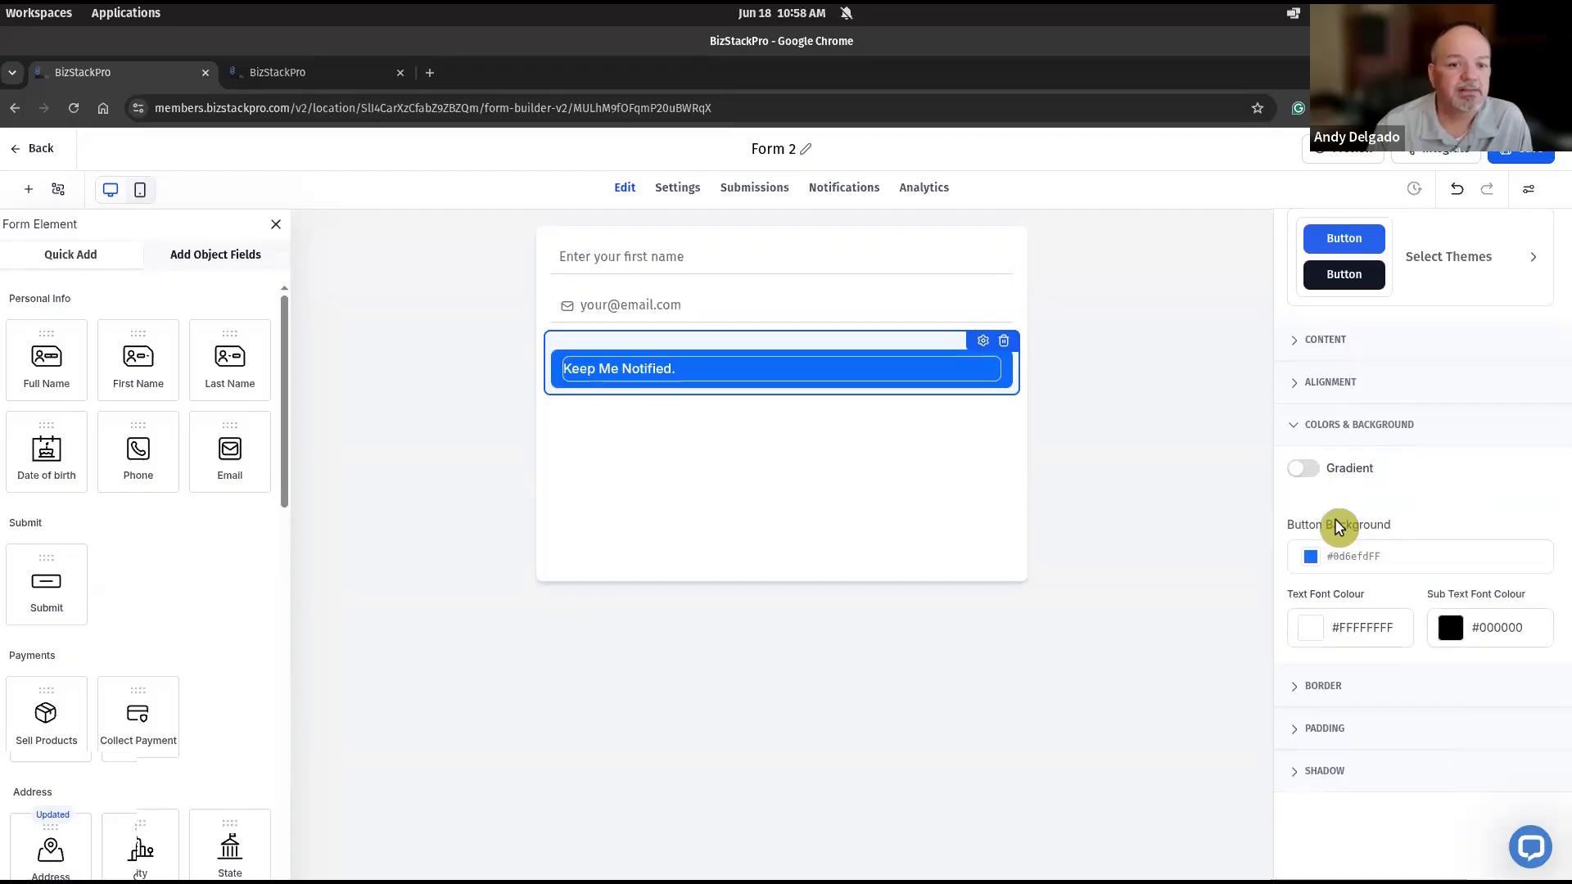
scroll(1340, 526, up, 1)
click(1298, 455)
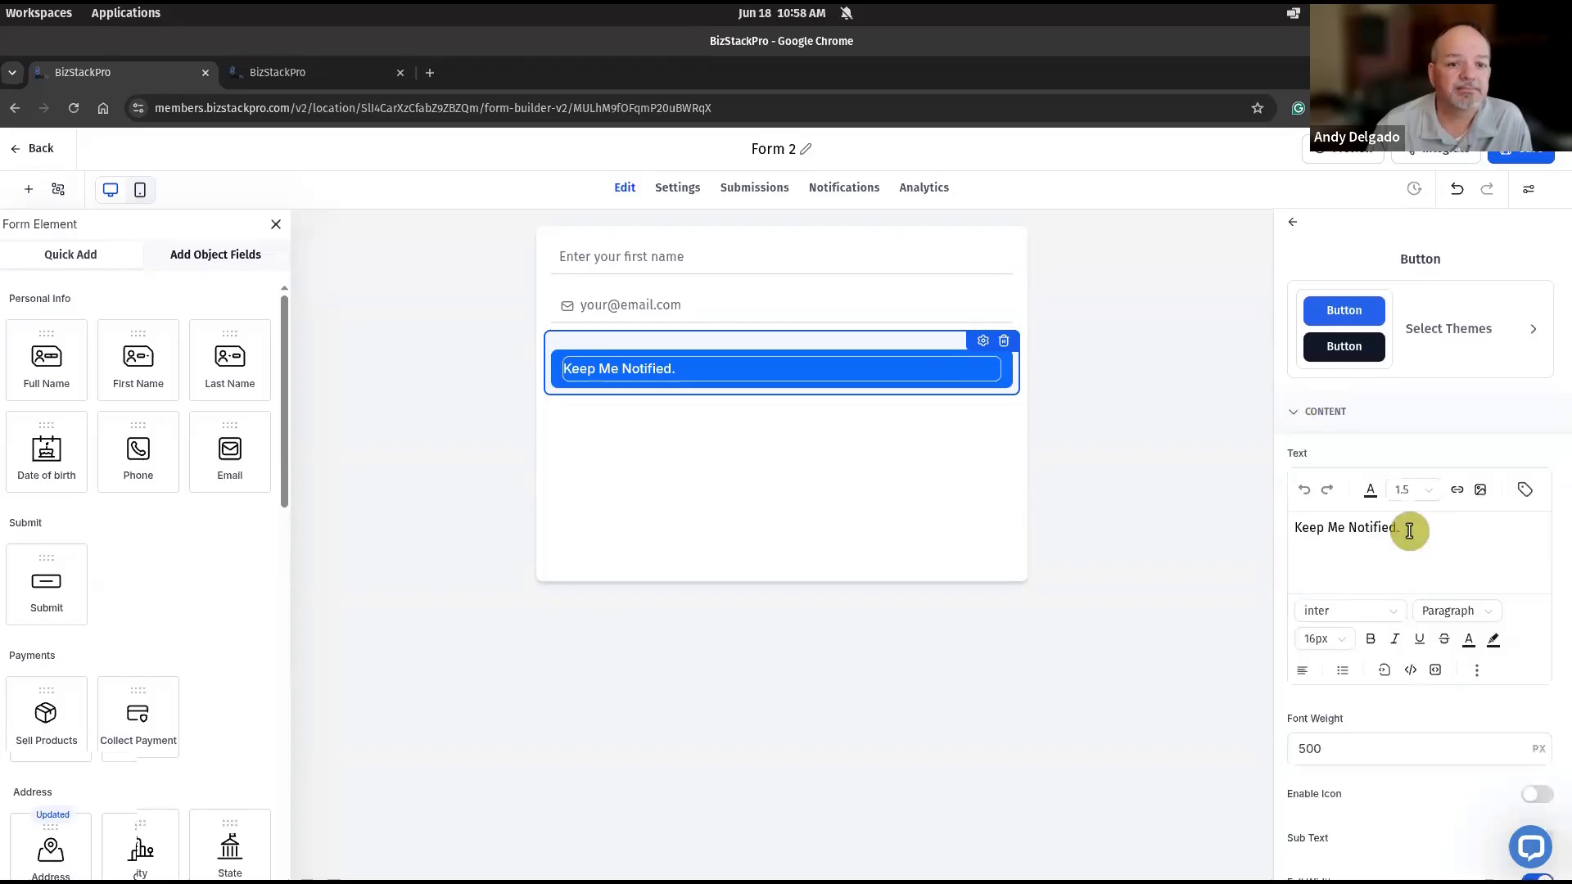
- Turn off full width for the submit button and set its field width to 60%
scroll(1338, 515, down, 2)
scroll(1338, 514, down, 1)
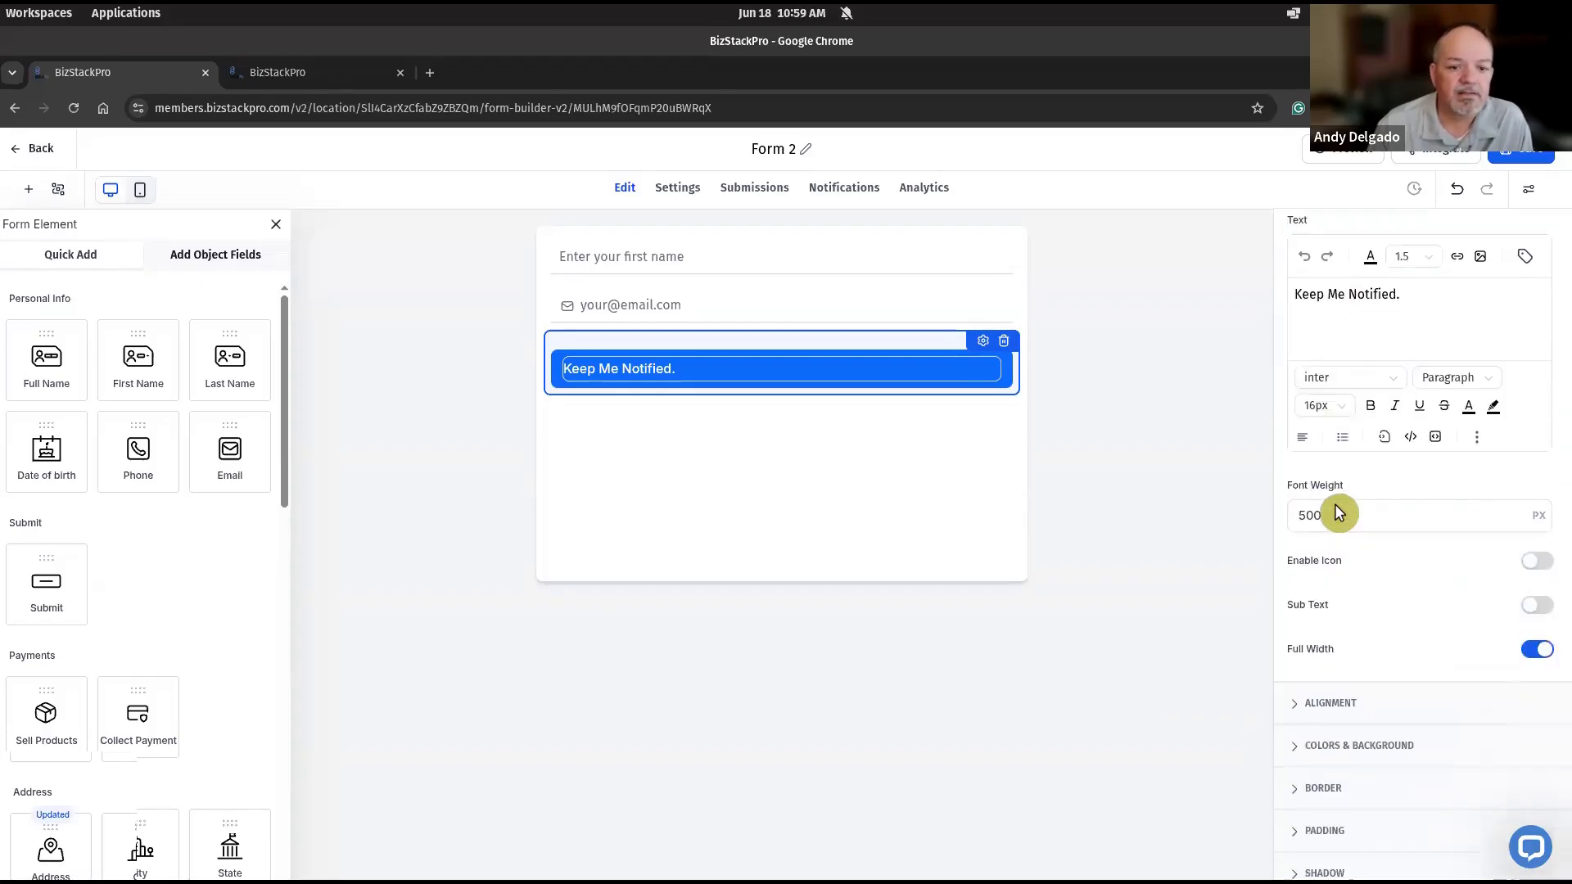
click(1531, 651)
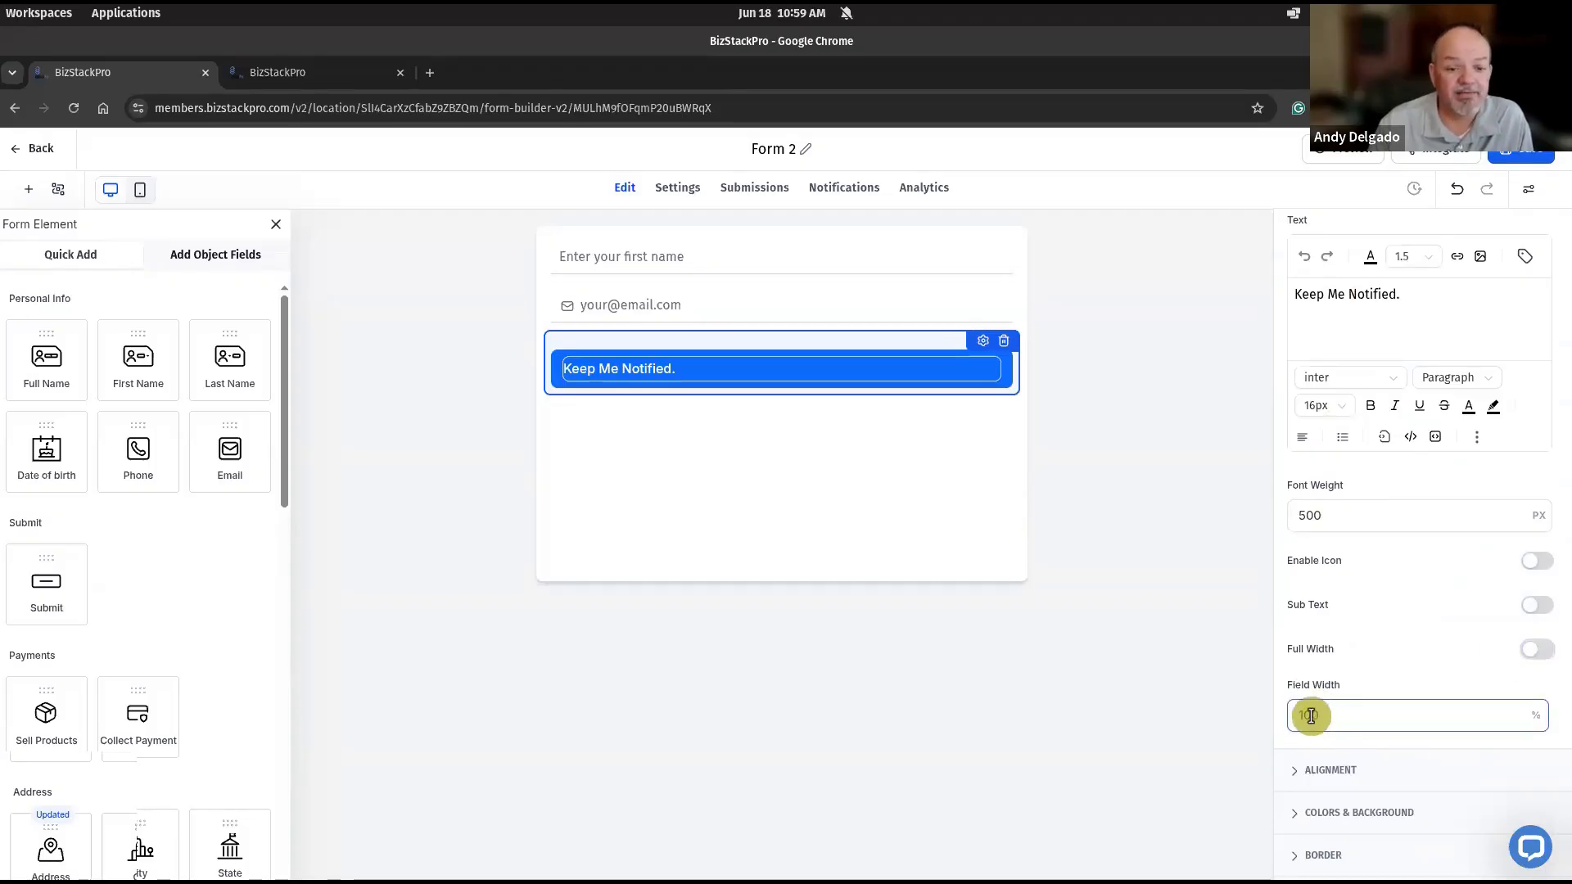
click(1303, 715)
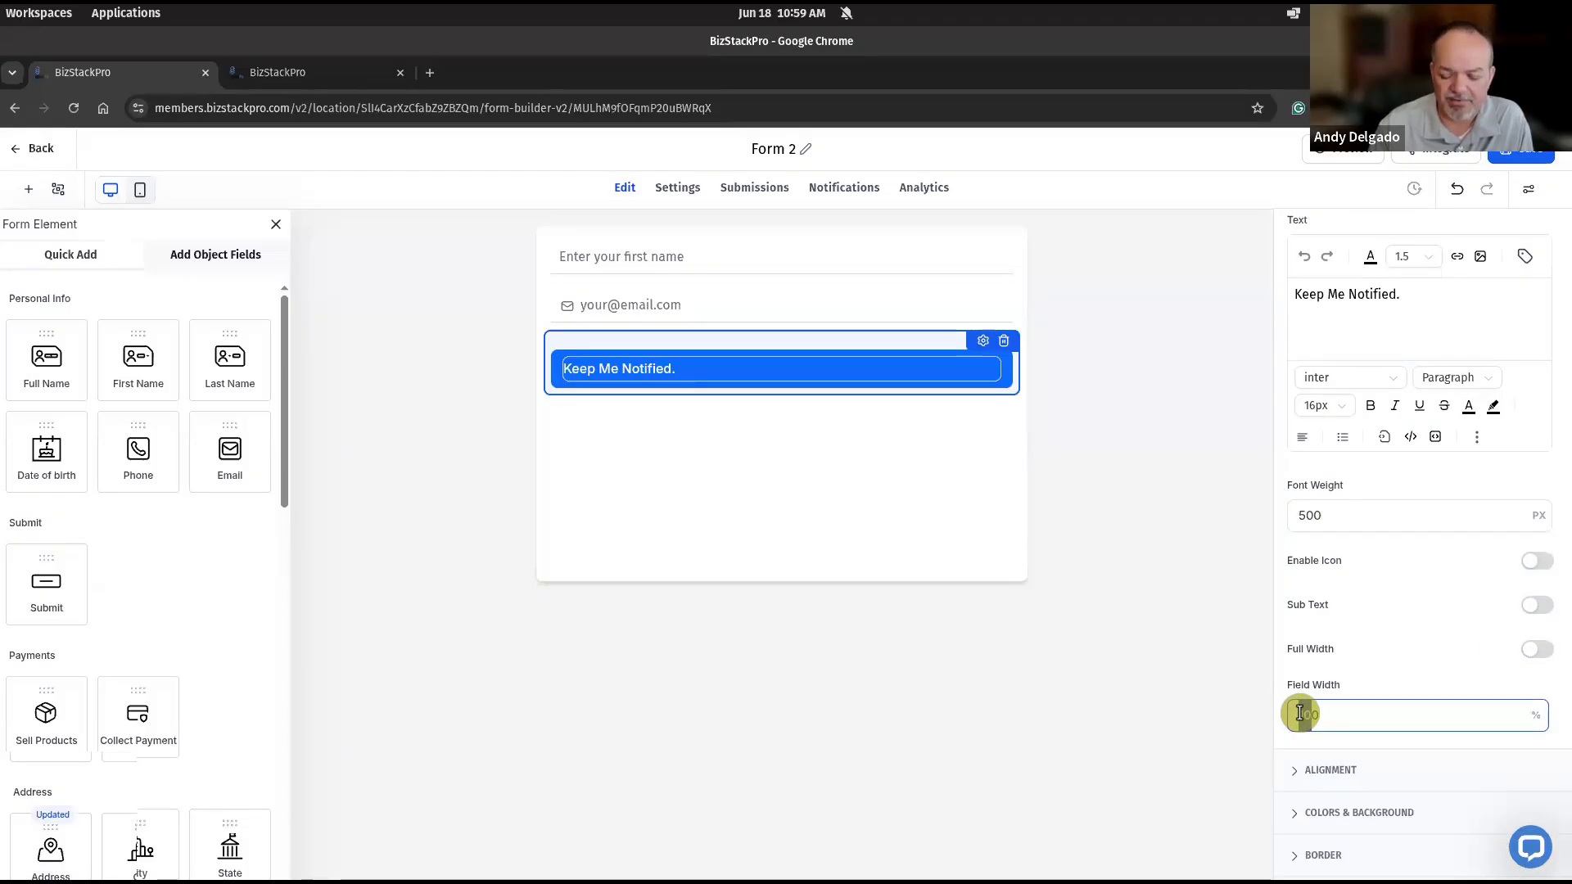
text(60)
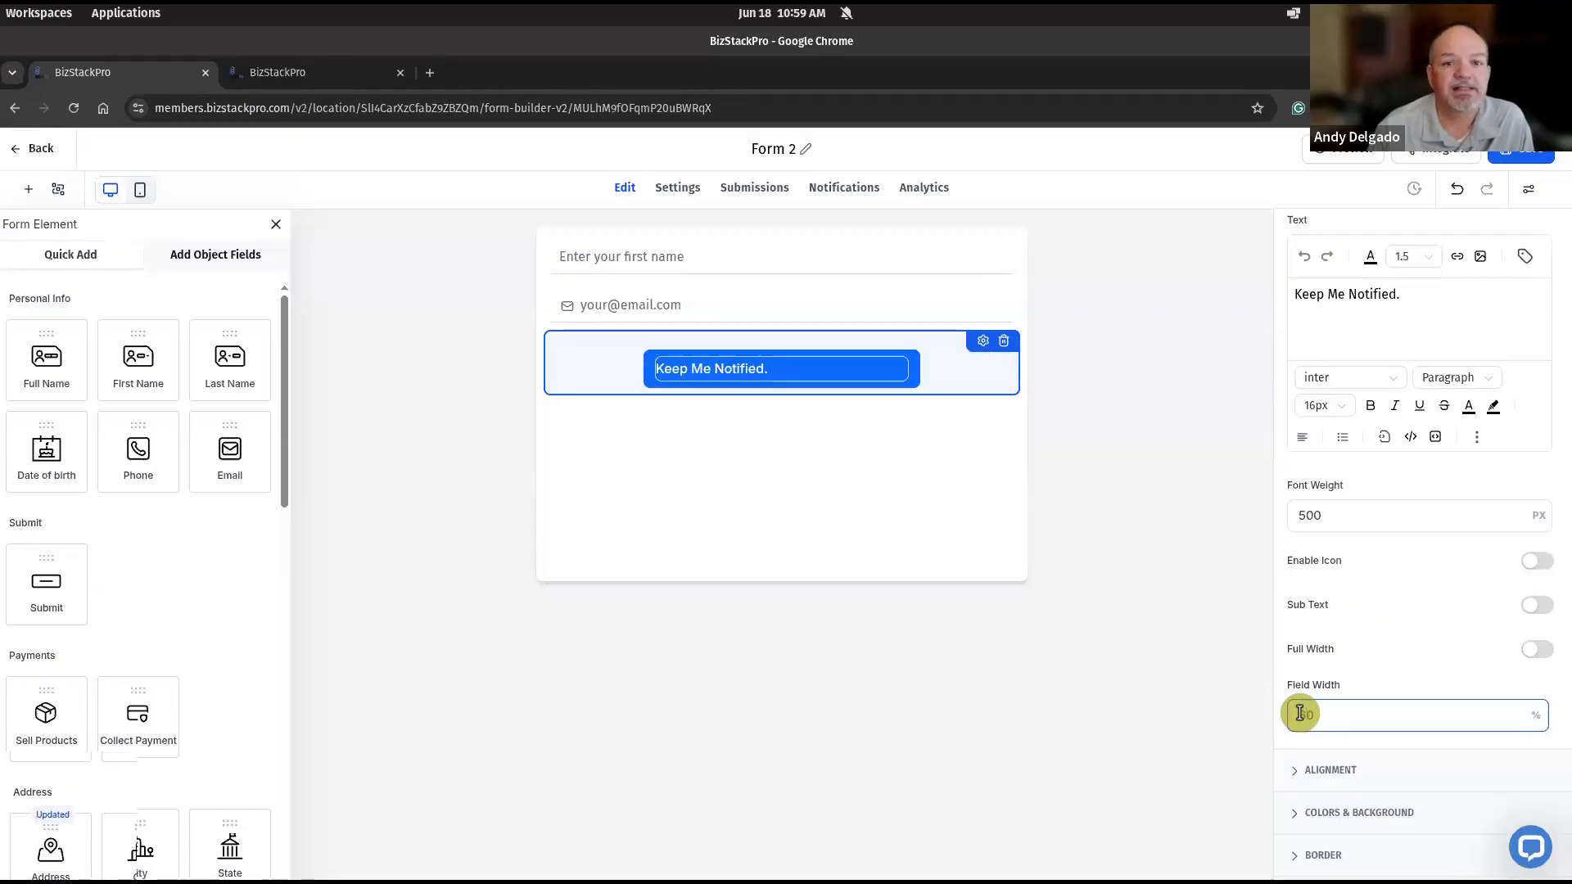
- Centre the submit button's "Keep Me Notified." text
click(1308, 441)
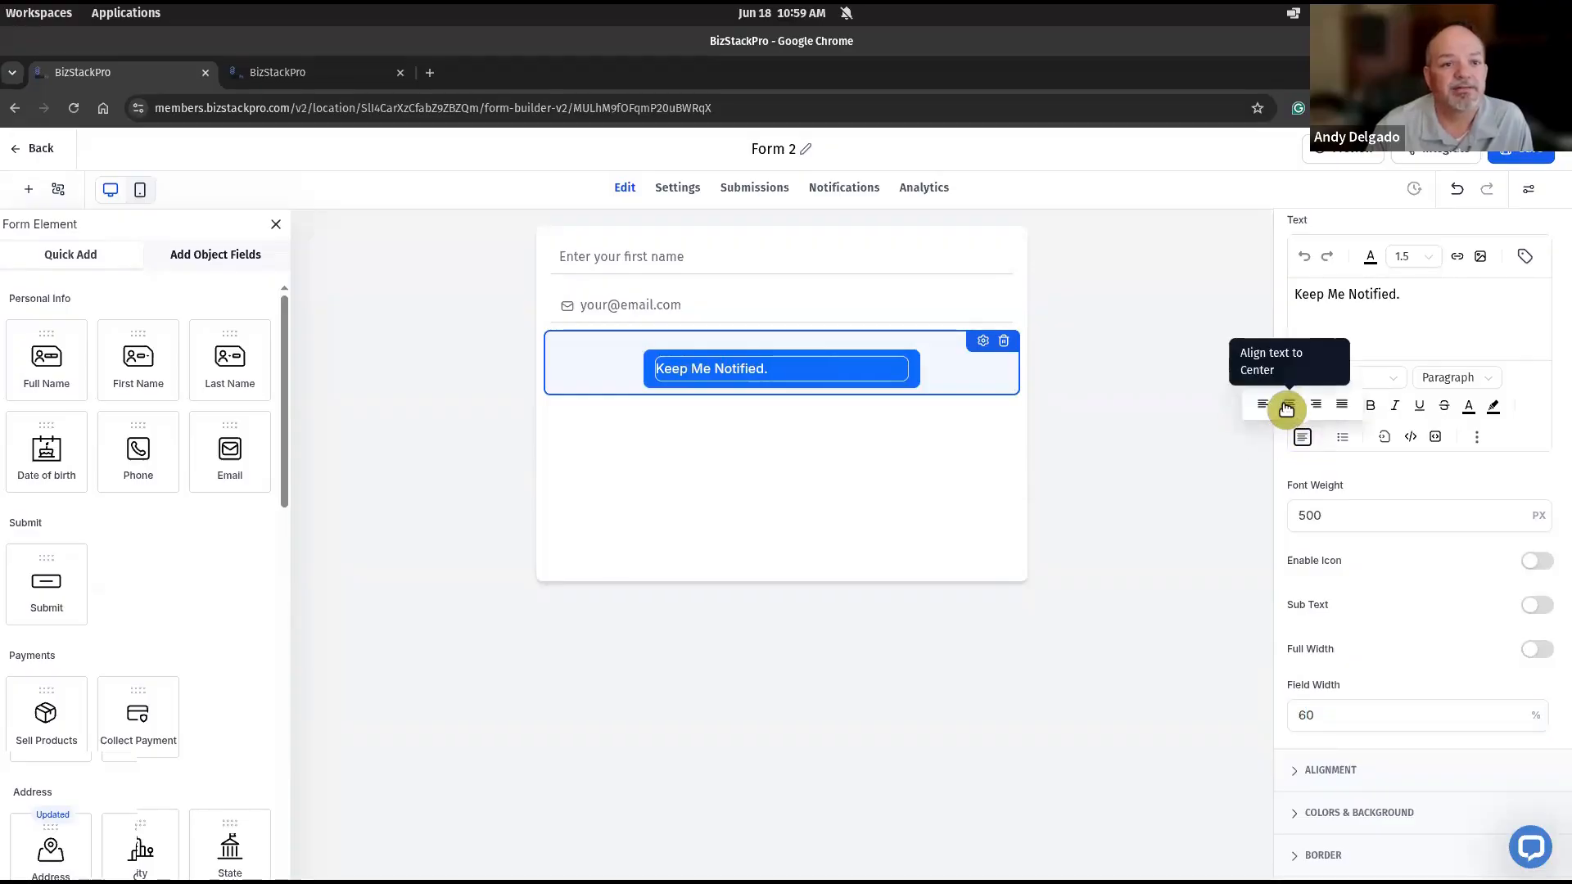
click(1291, 406)
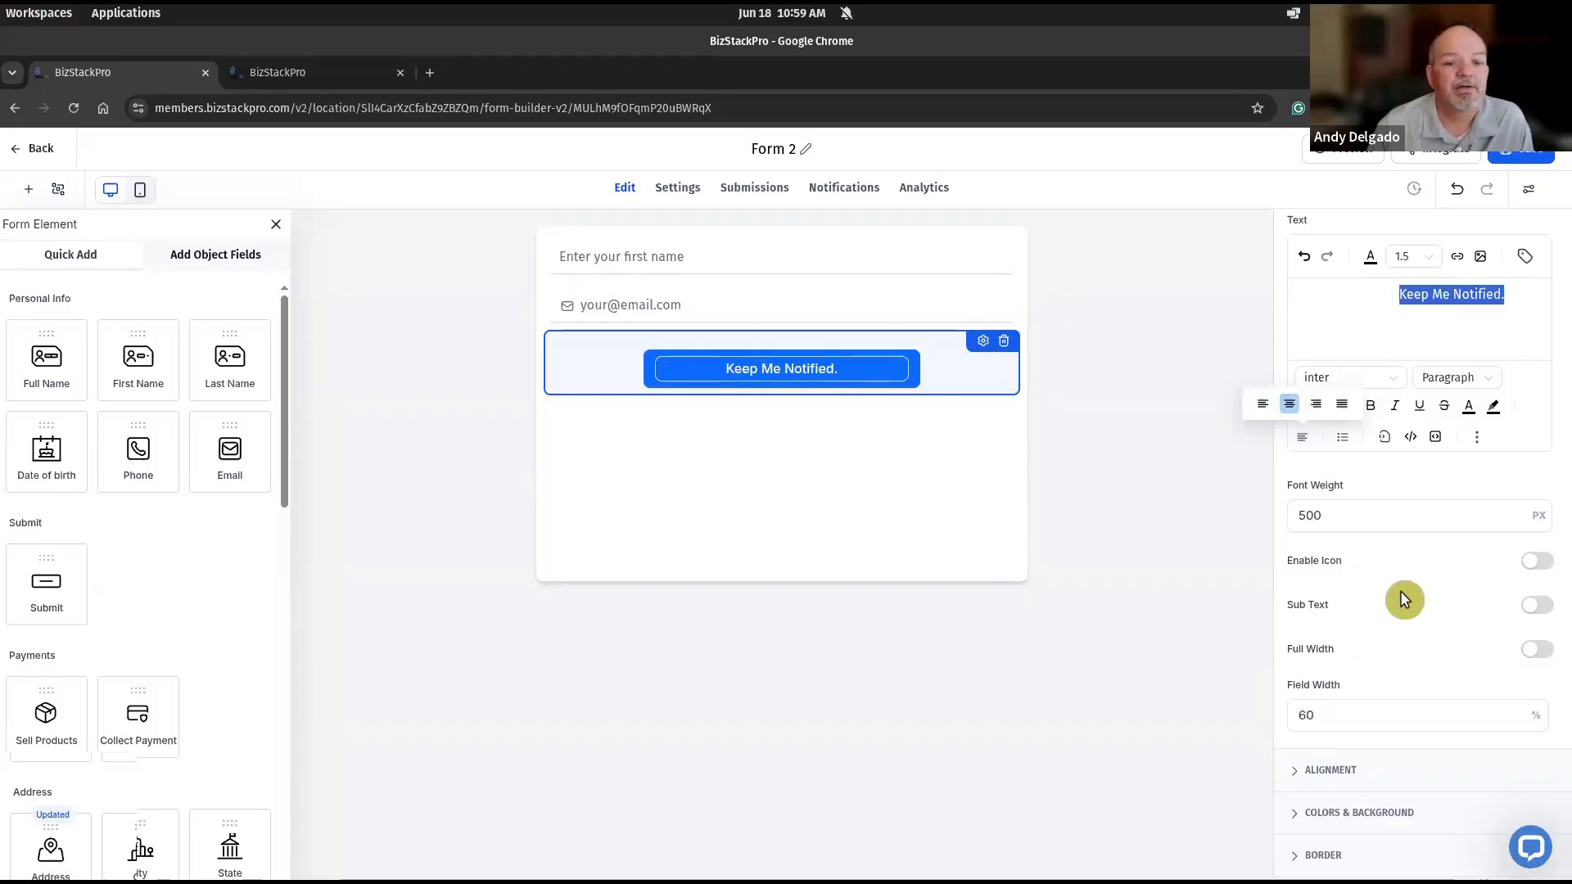
click(1364, 724)
click(810, 547)
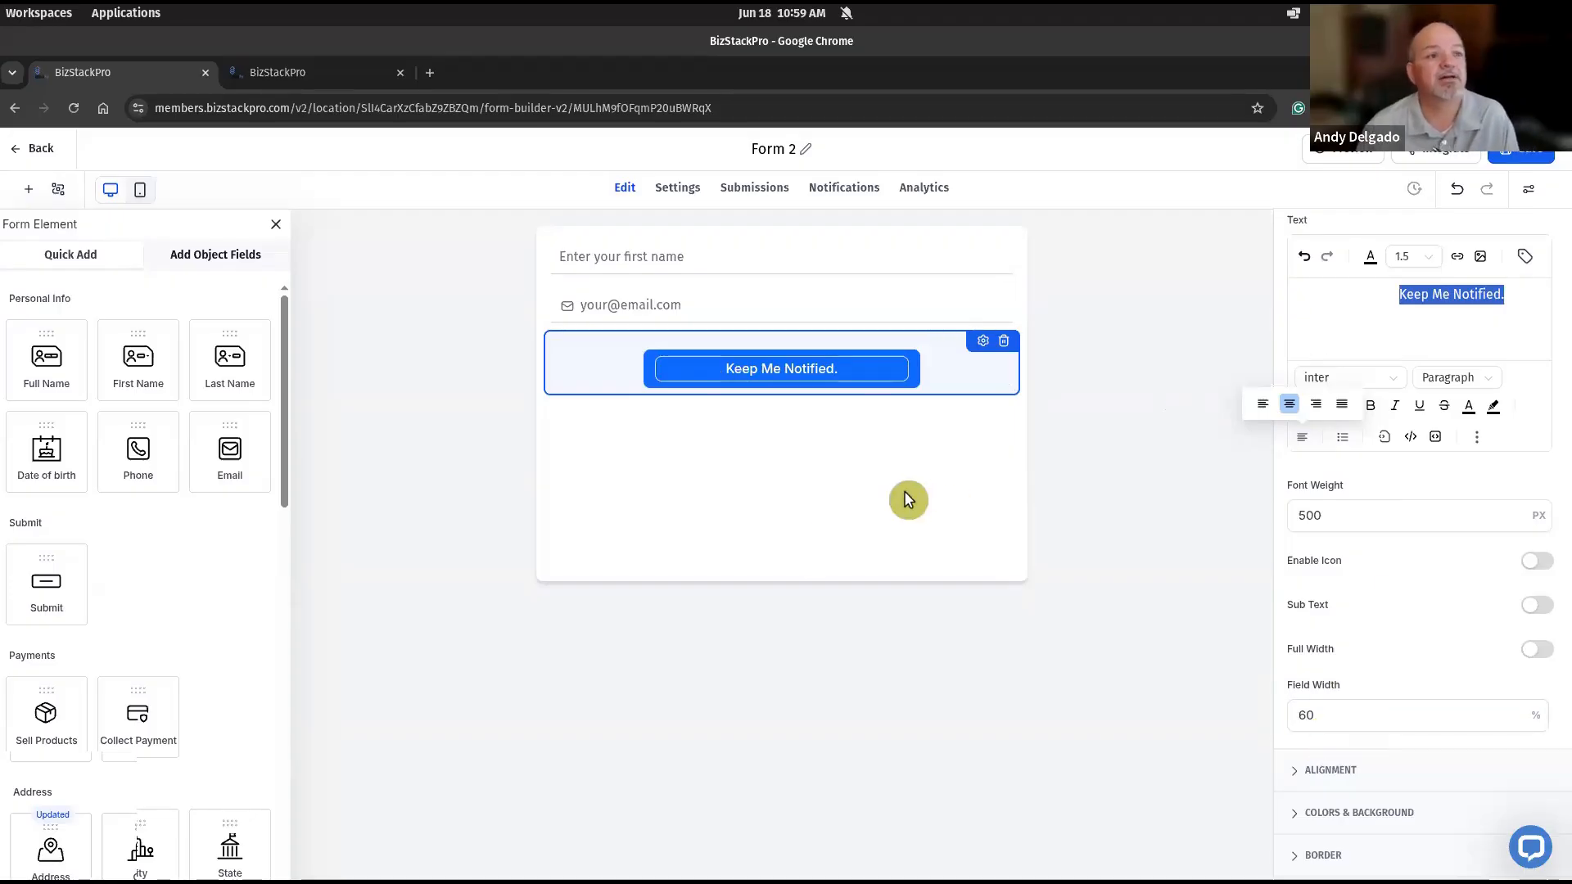
- Check the form's overall layout styles, including its margin and padding, and save the form
click(766, 483)
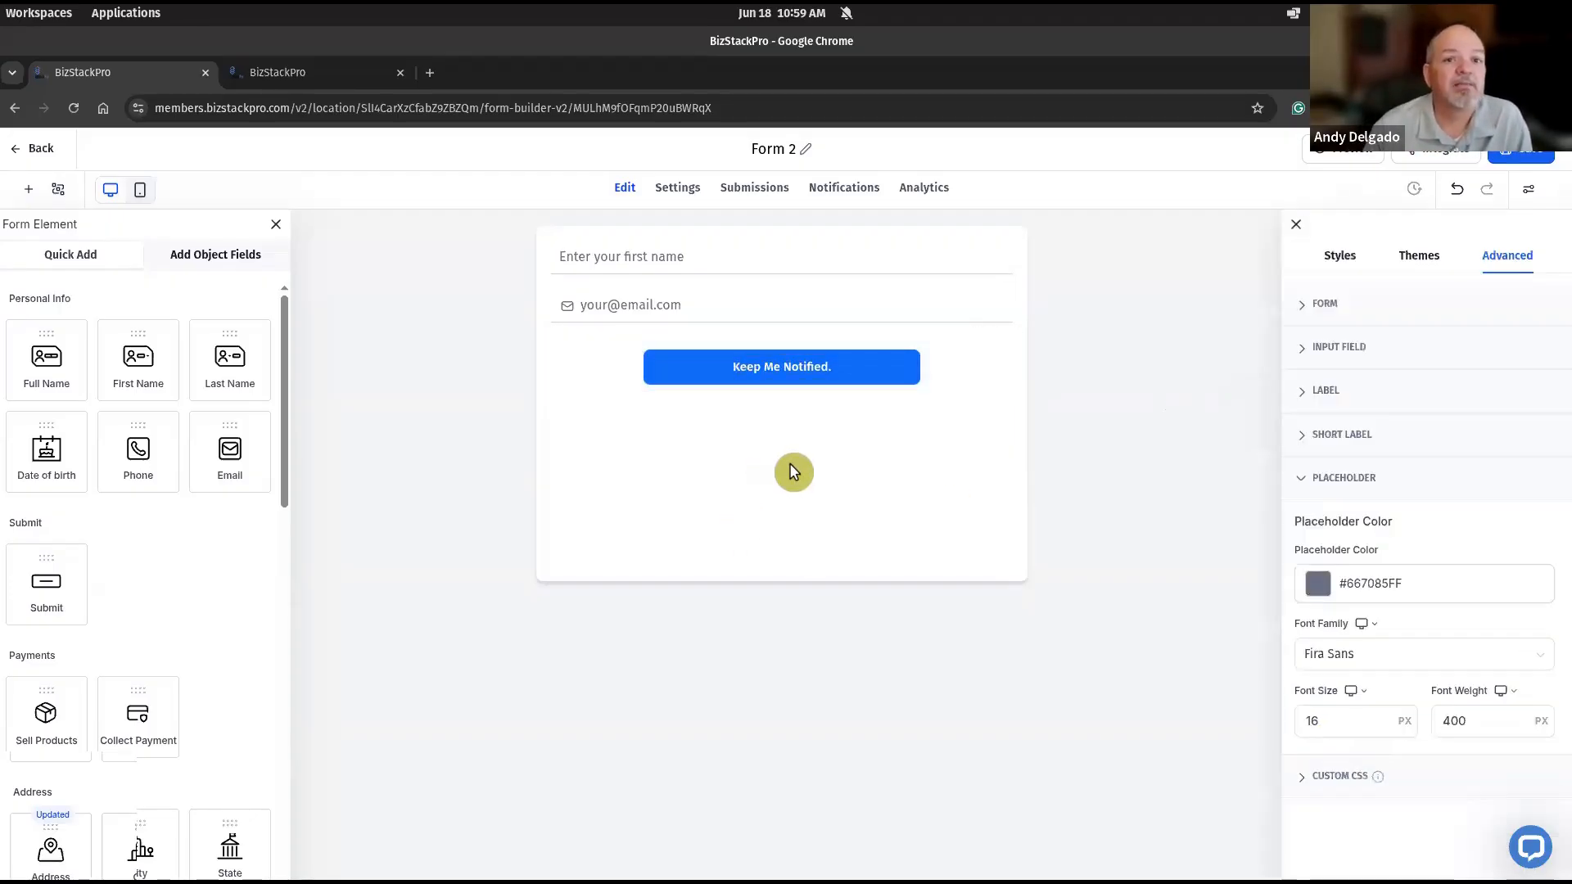
click(1343, 262)
click(1438, 548)
scroll(1383, 521, down, 2)
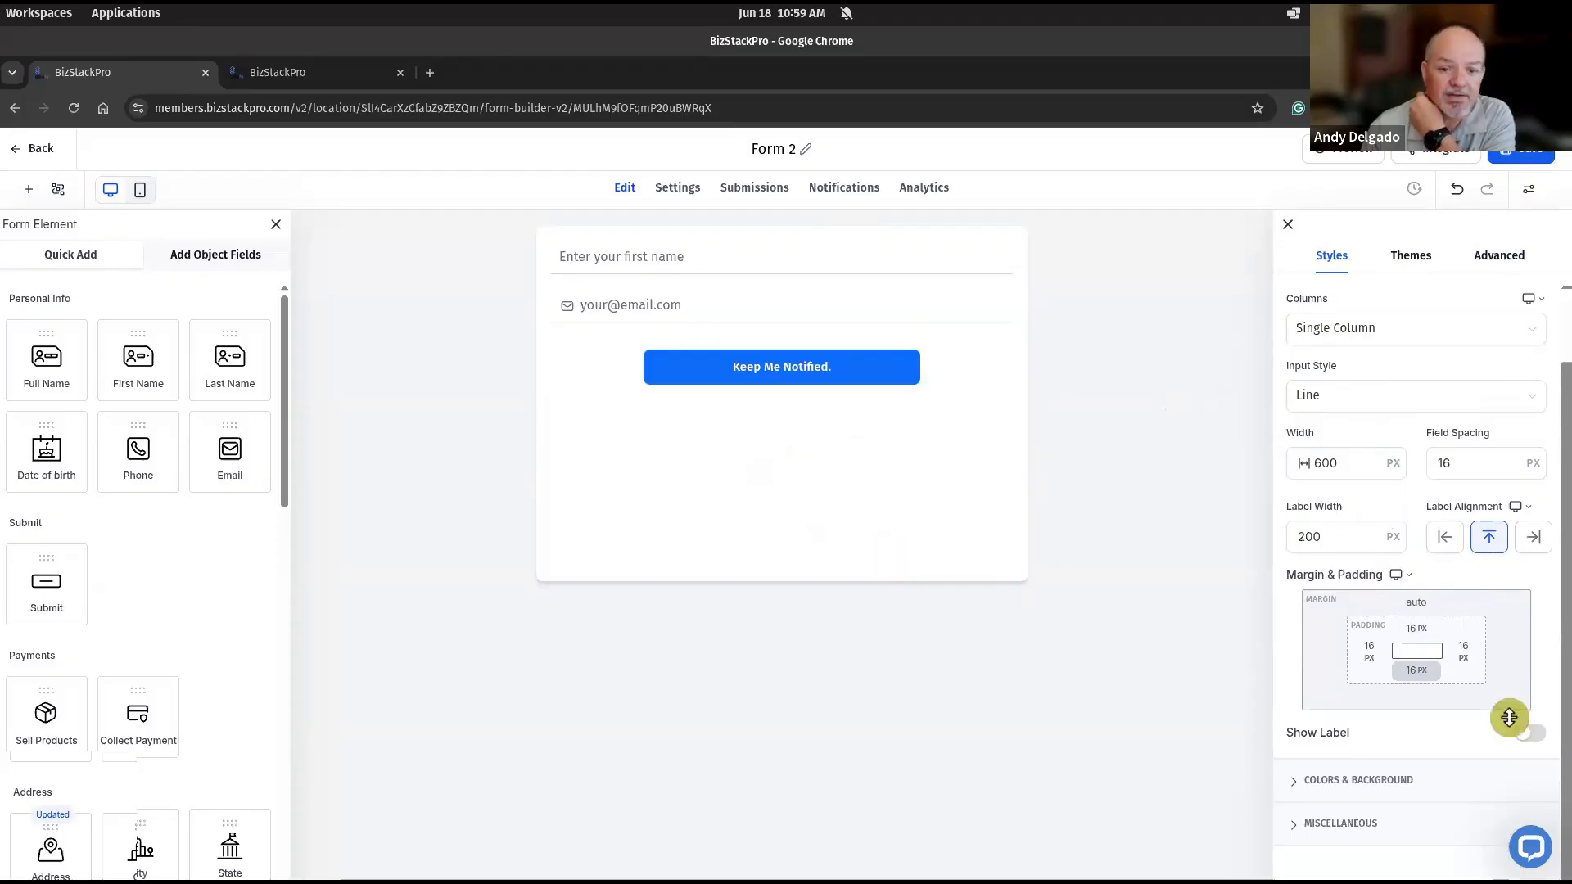
click(1419, 622)
click(1462, 678)
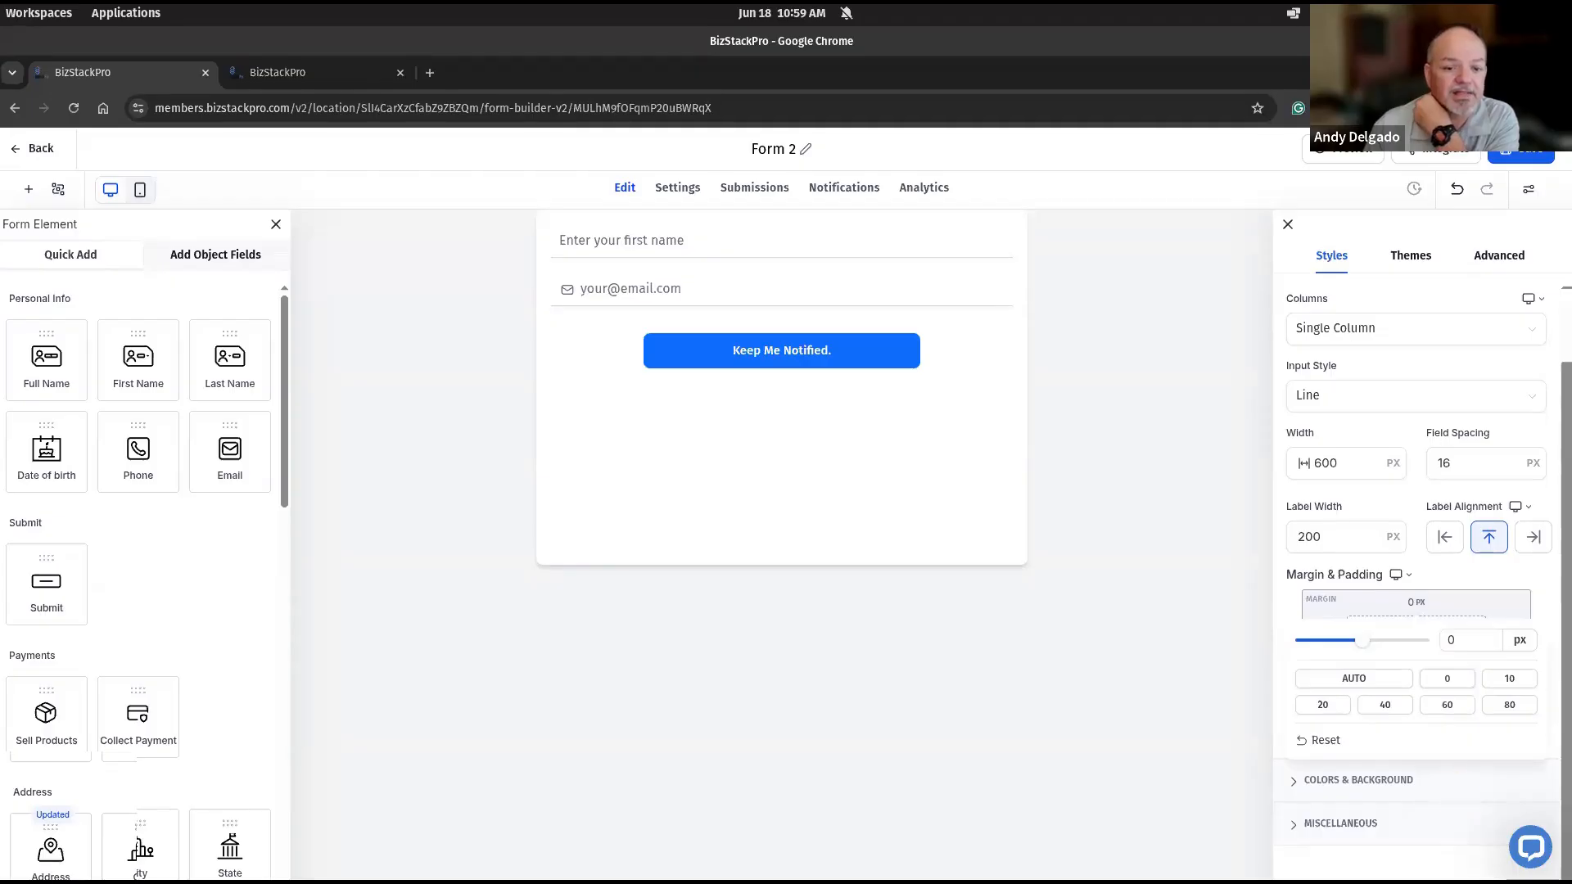
click(1364, 571)
click(1521, 152)
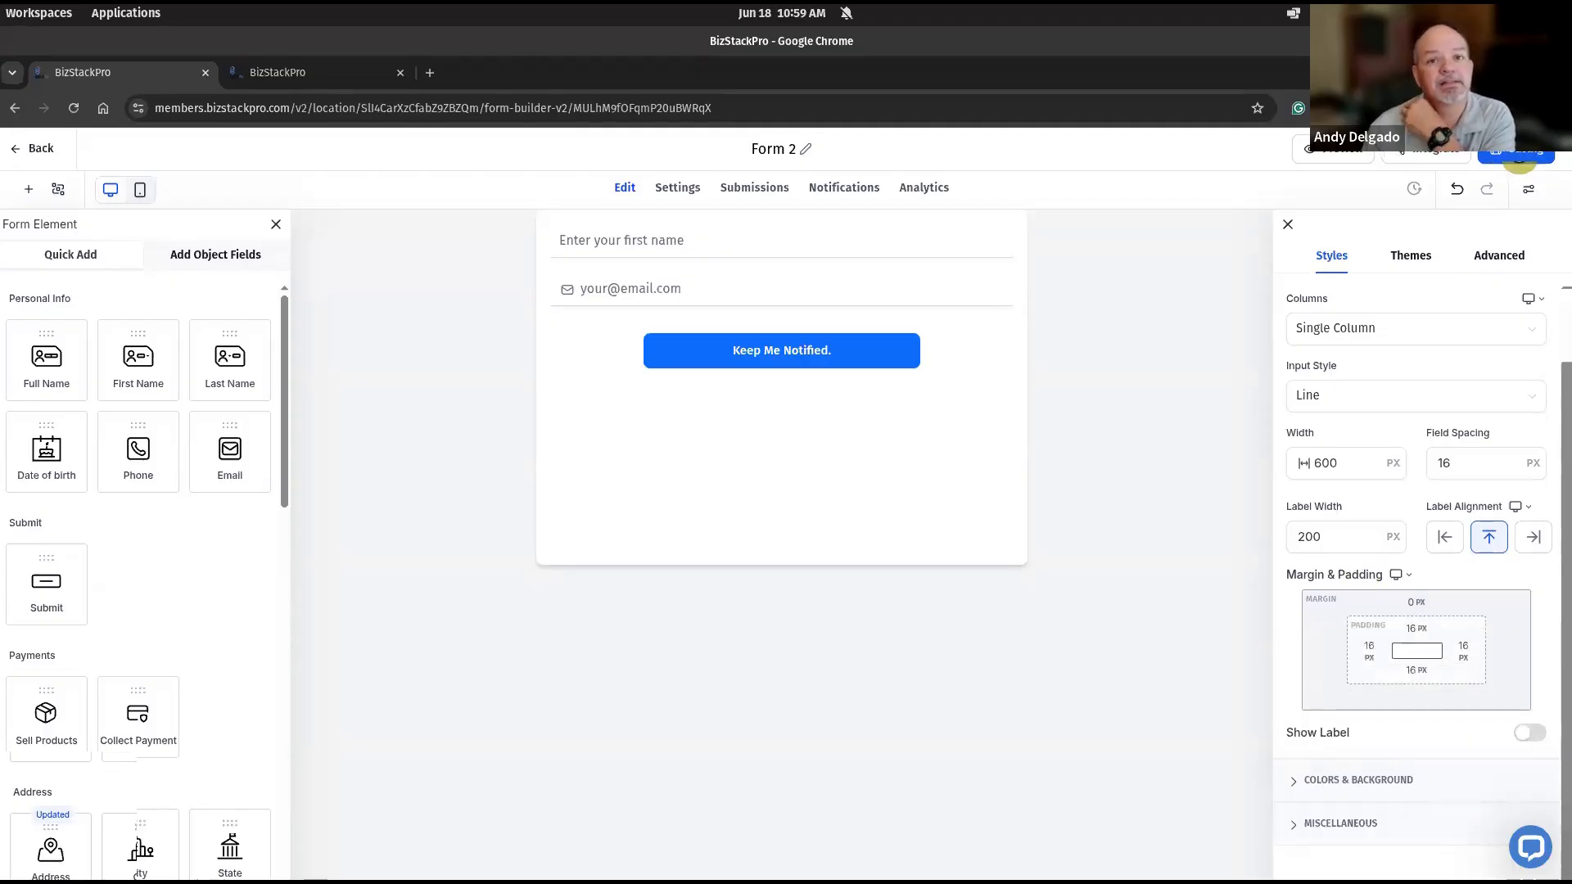
- Rename the form "ATMH Keep Me Notified Form"
click(770, 146)
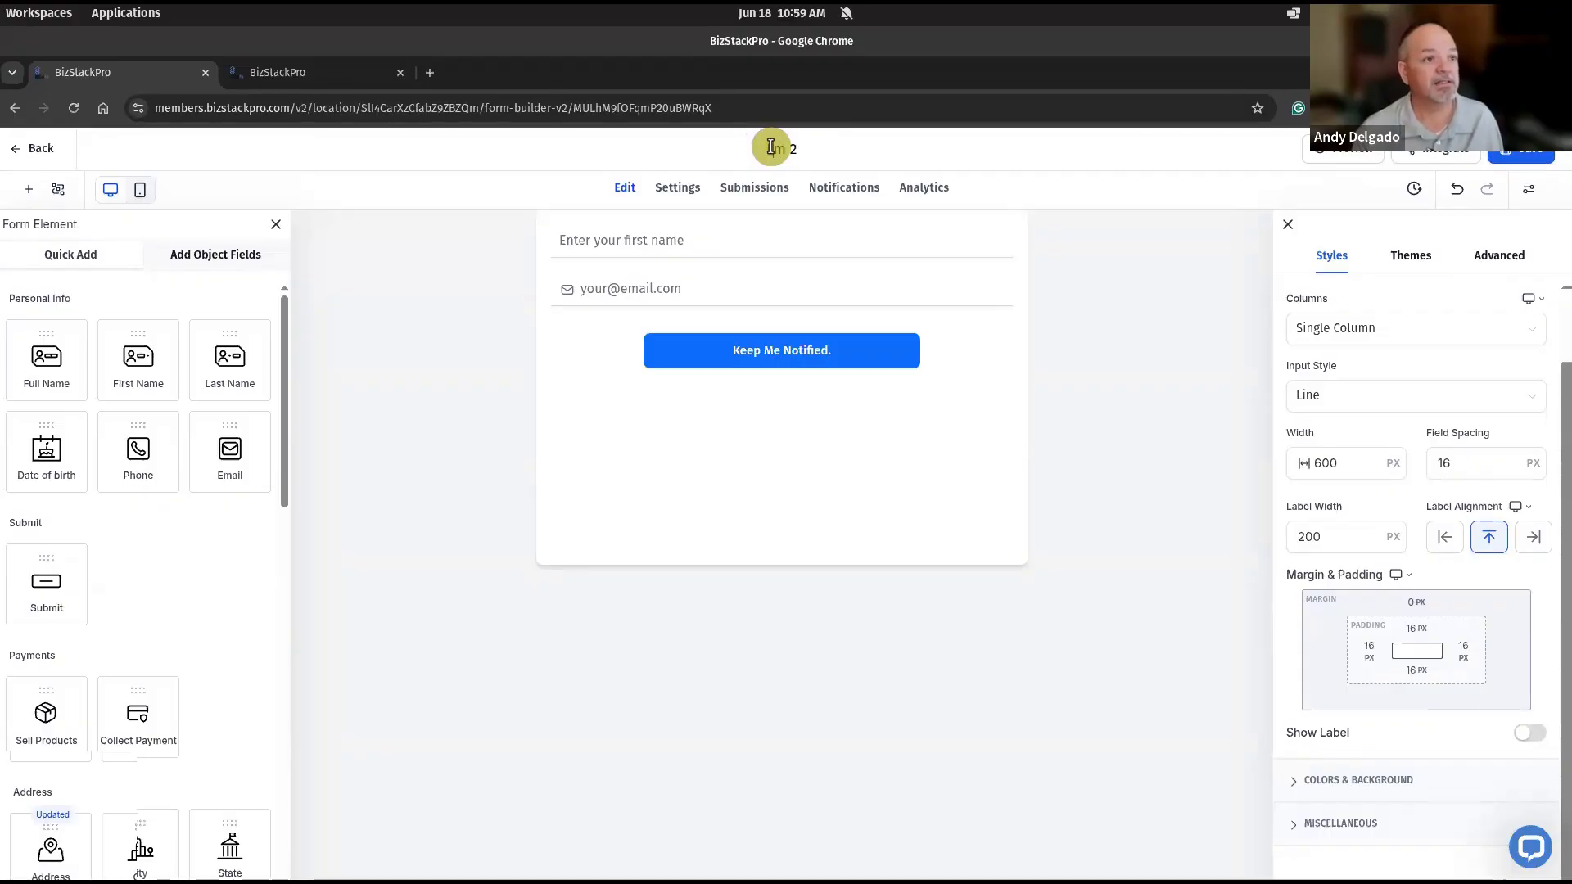
key(Delete)
key(Delete)
key(Delete)
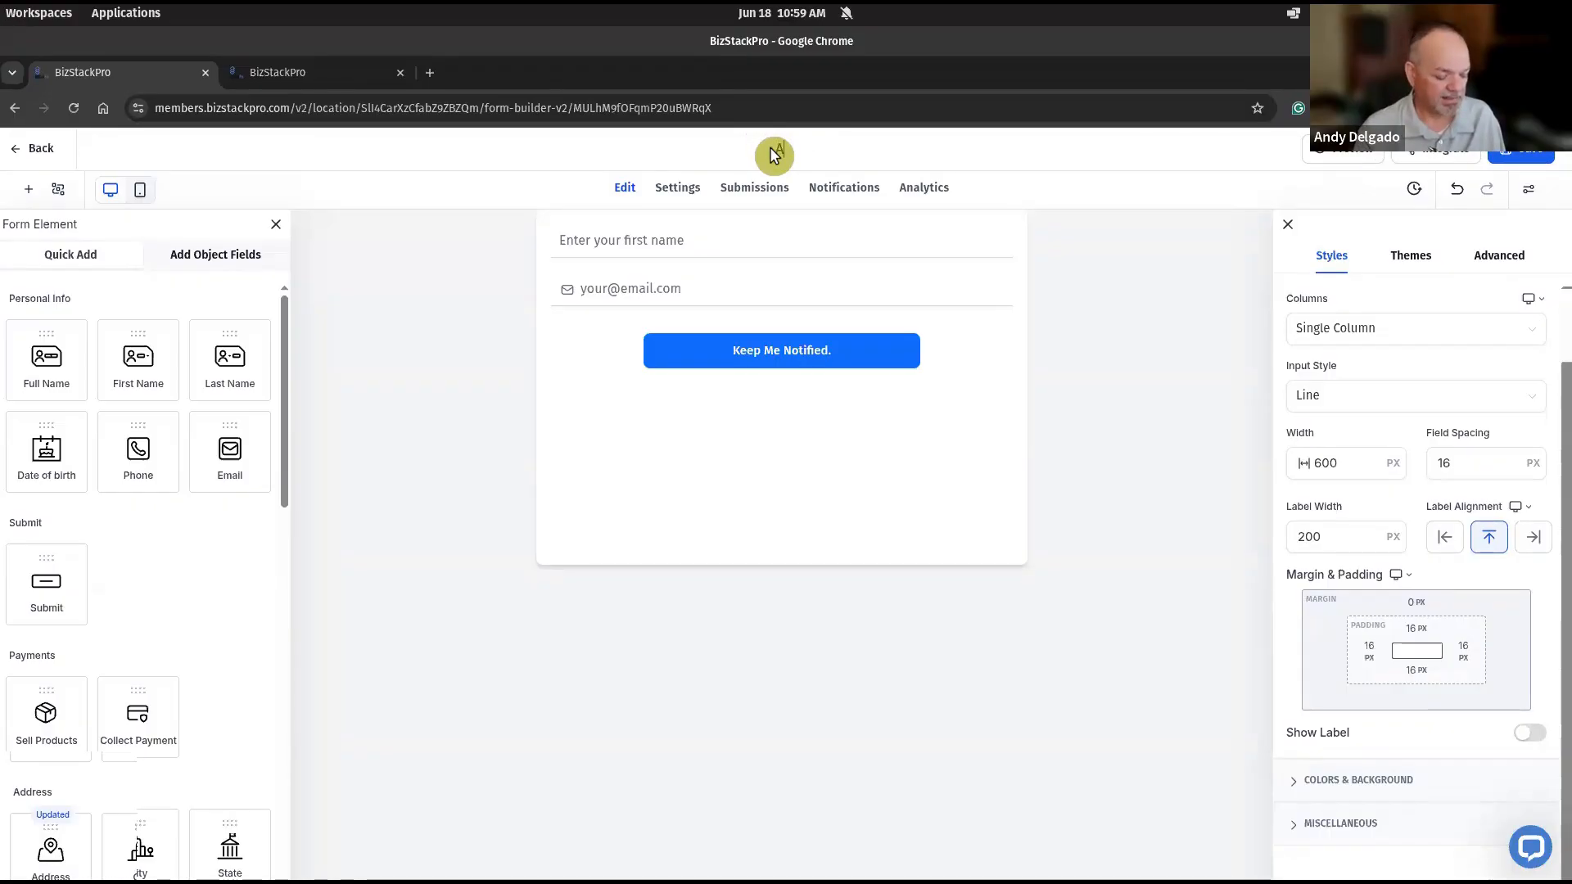
text(ATMH)
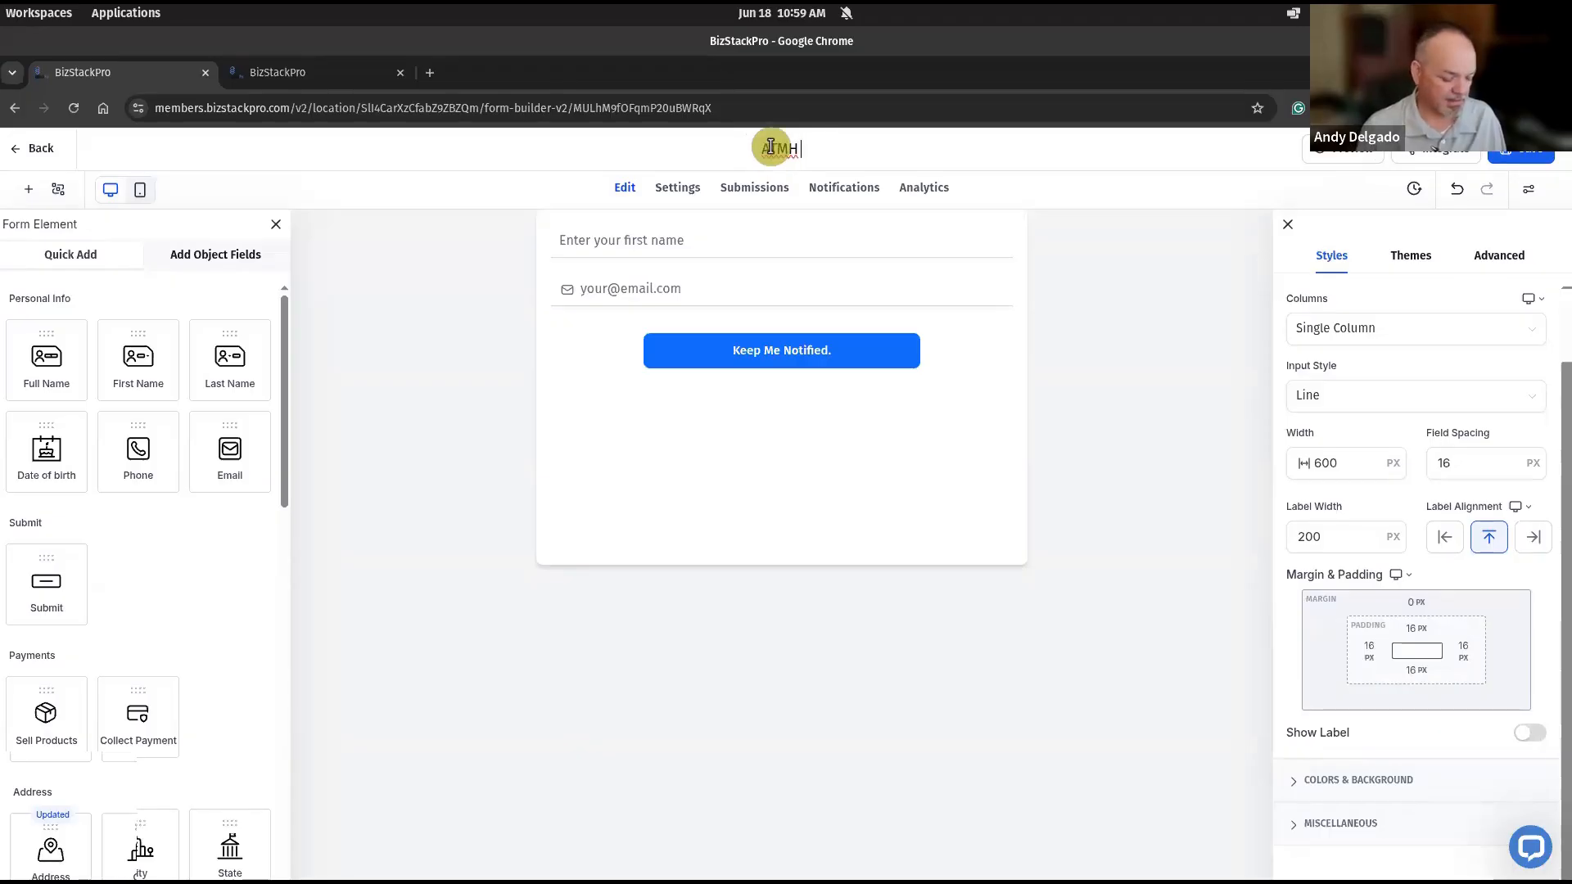
text( Keep Me N)
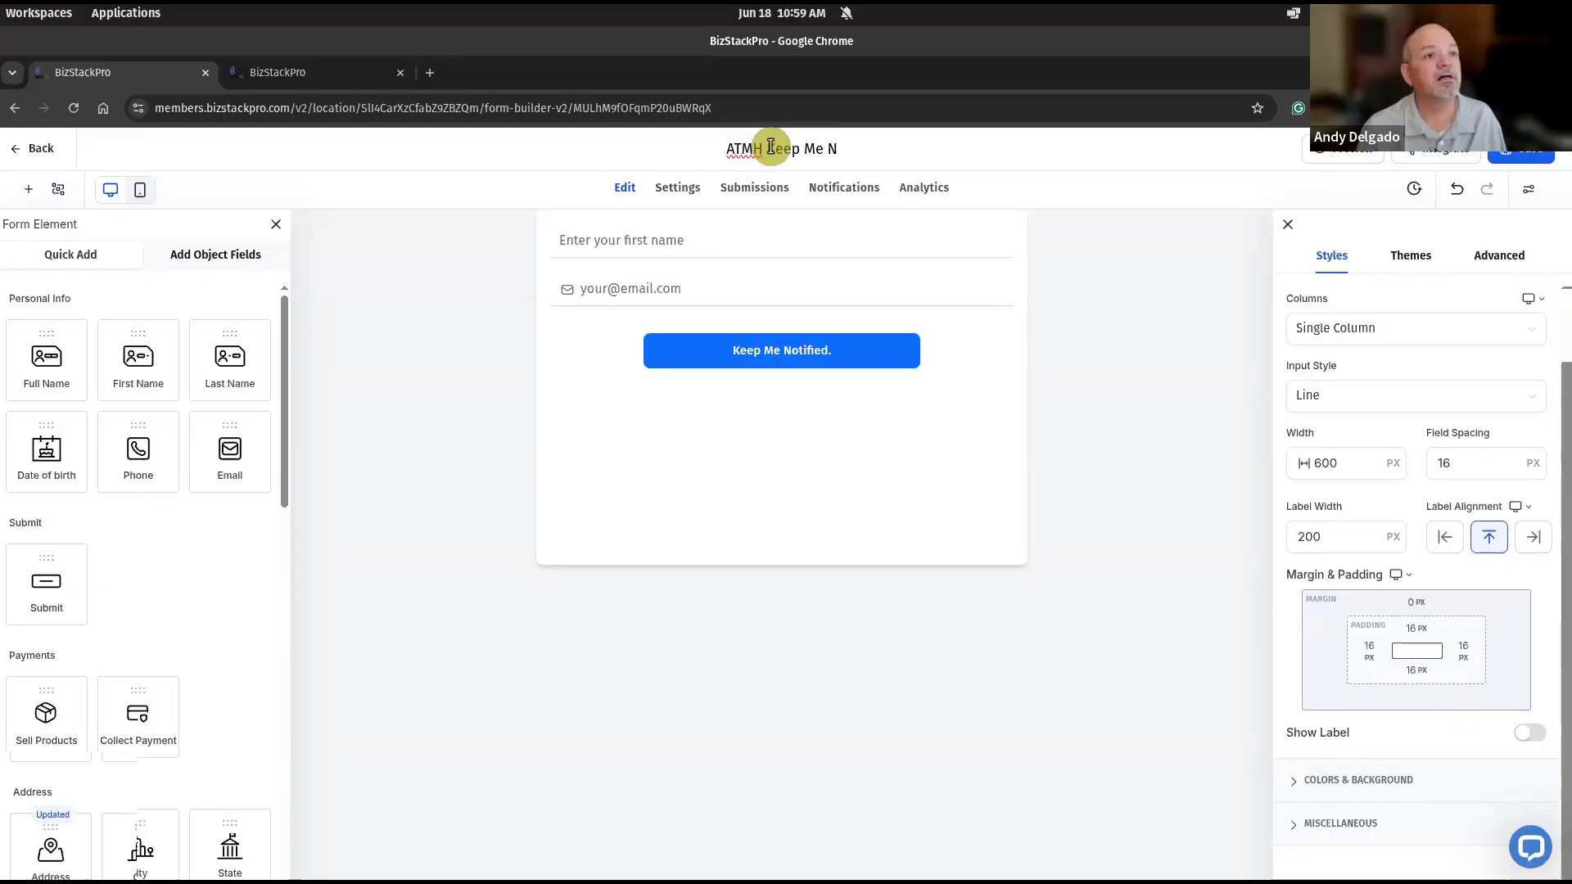
text(otified Fr)
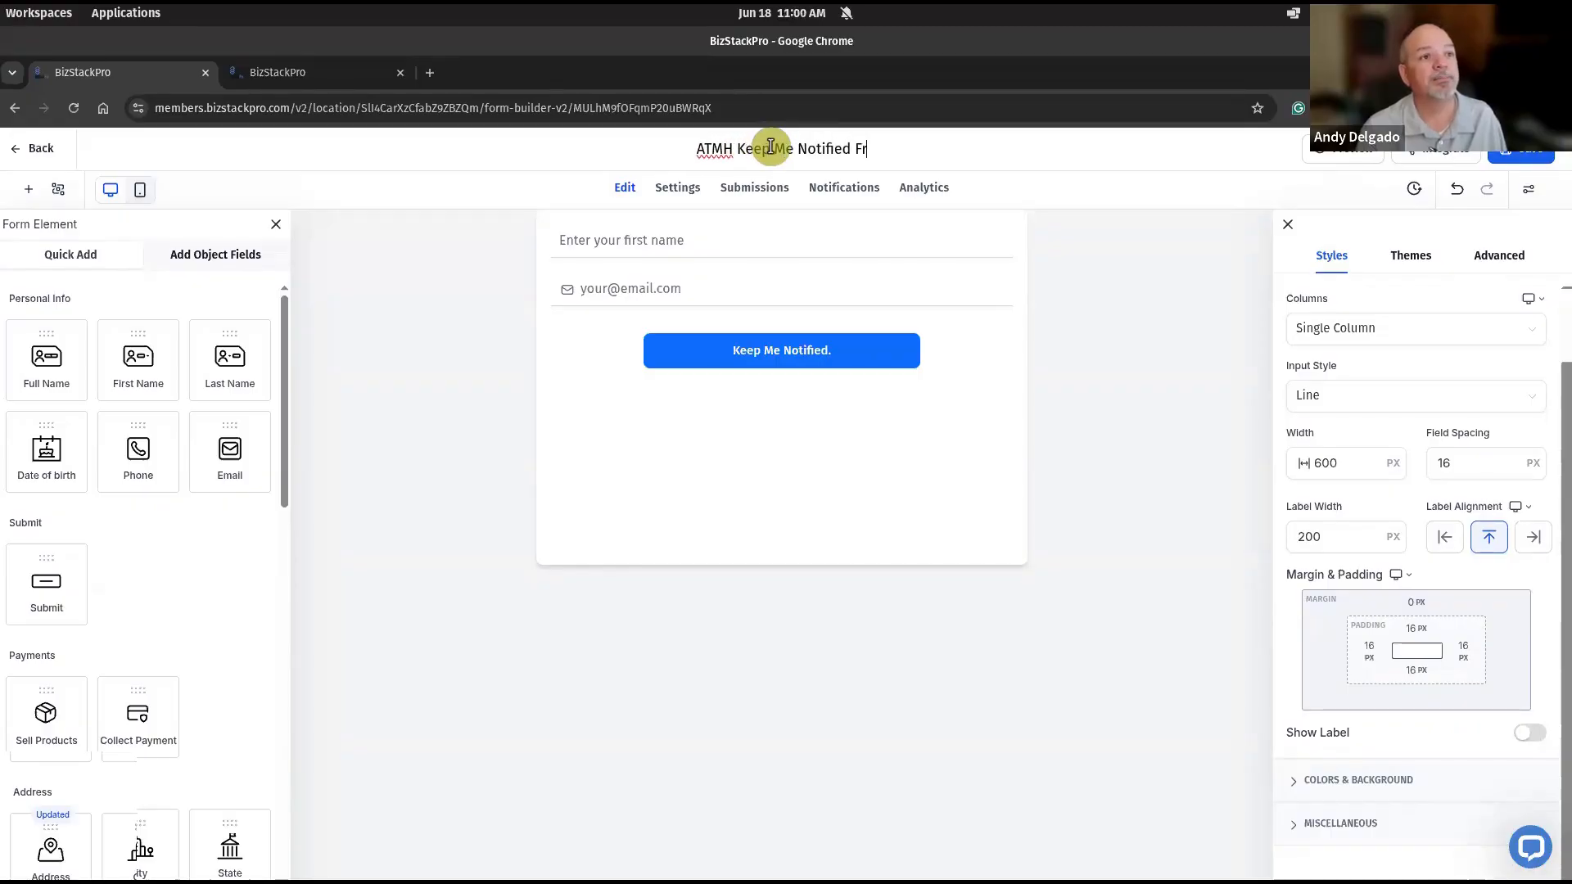
text(om)
key(BackSpace)
key(BackSpace)
key(BackSpace)
text(orm)
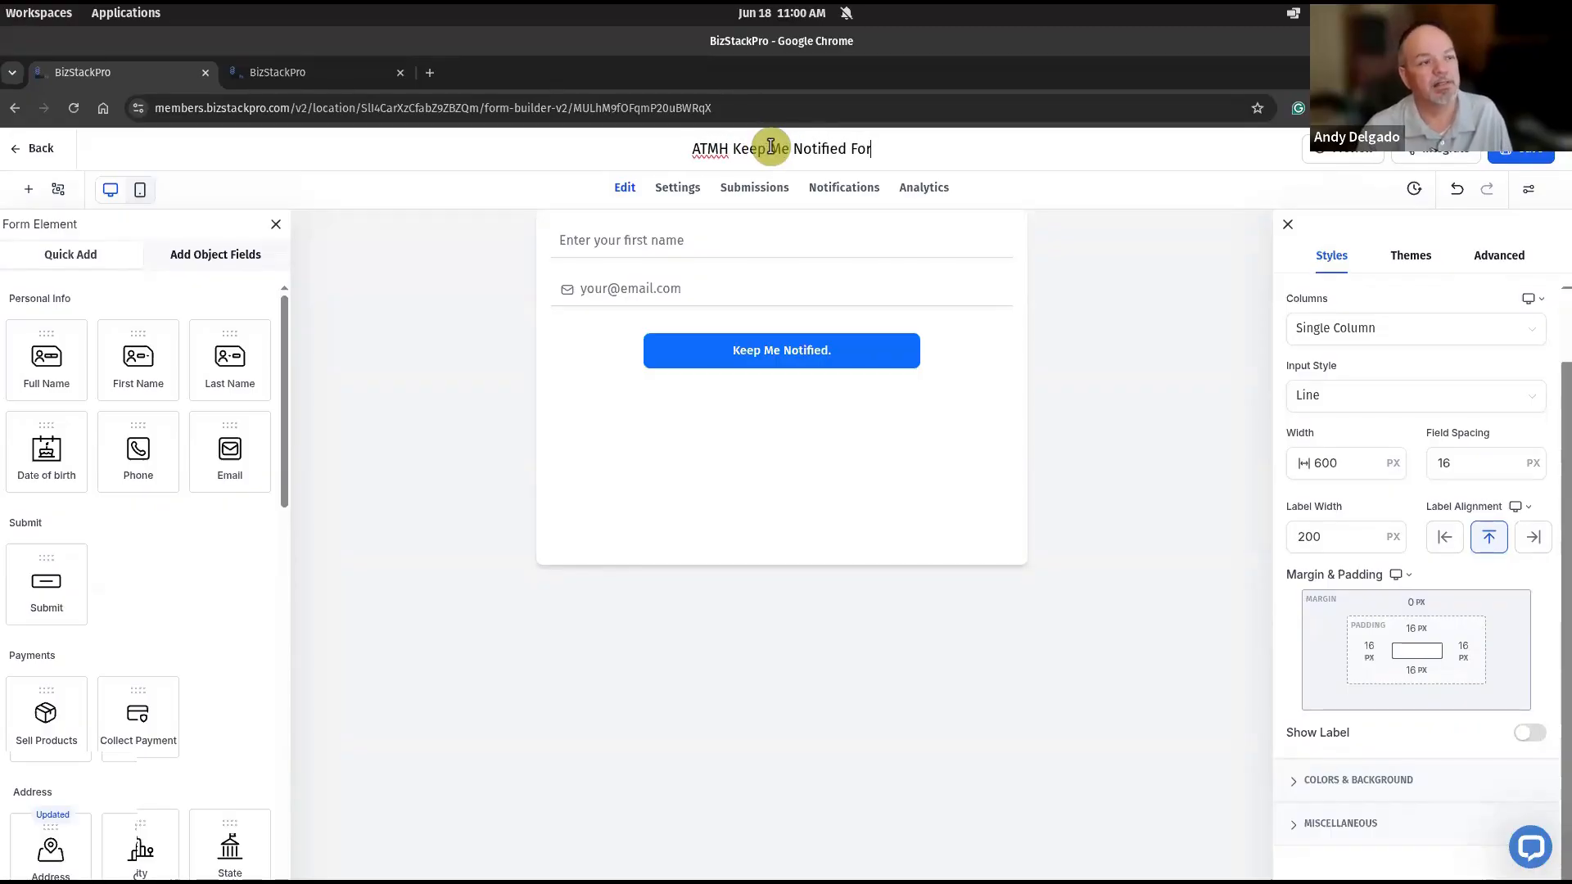
key(Return)
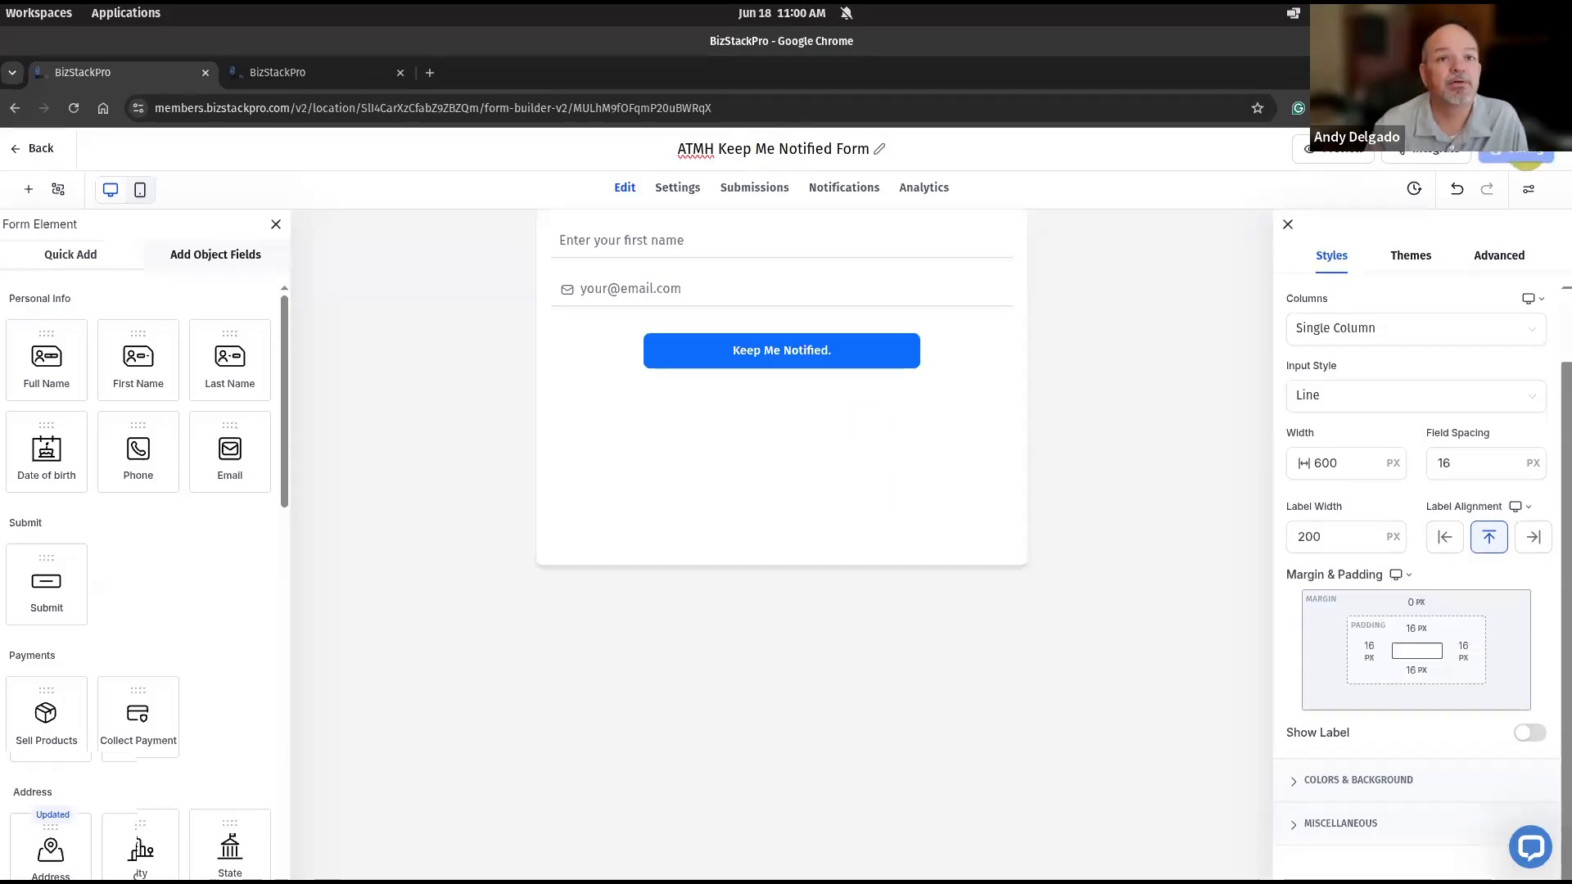
- Preview the form in its own browser tab, close it, and remove the trailing period from the submit button's text
click(1332, 155)
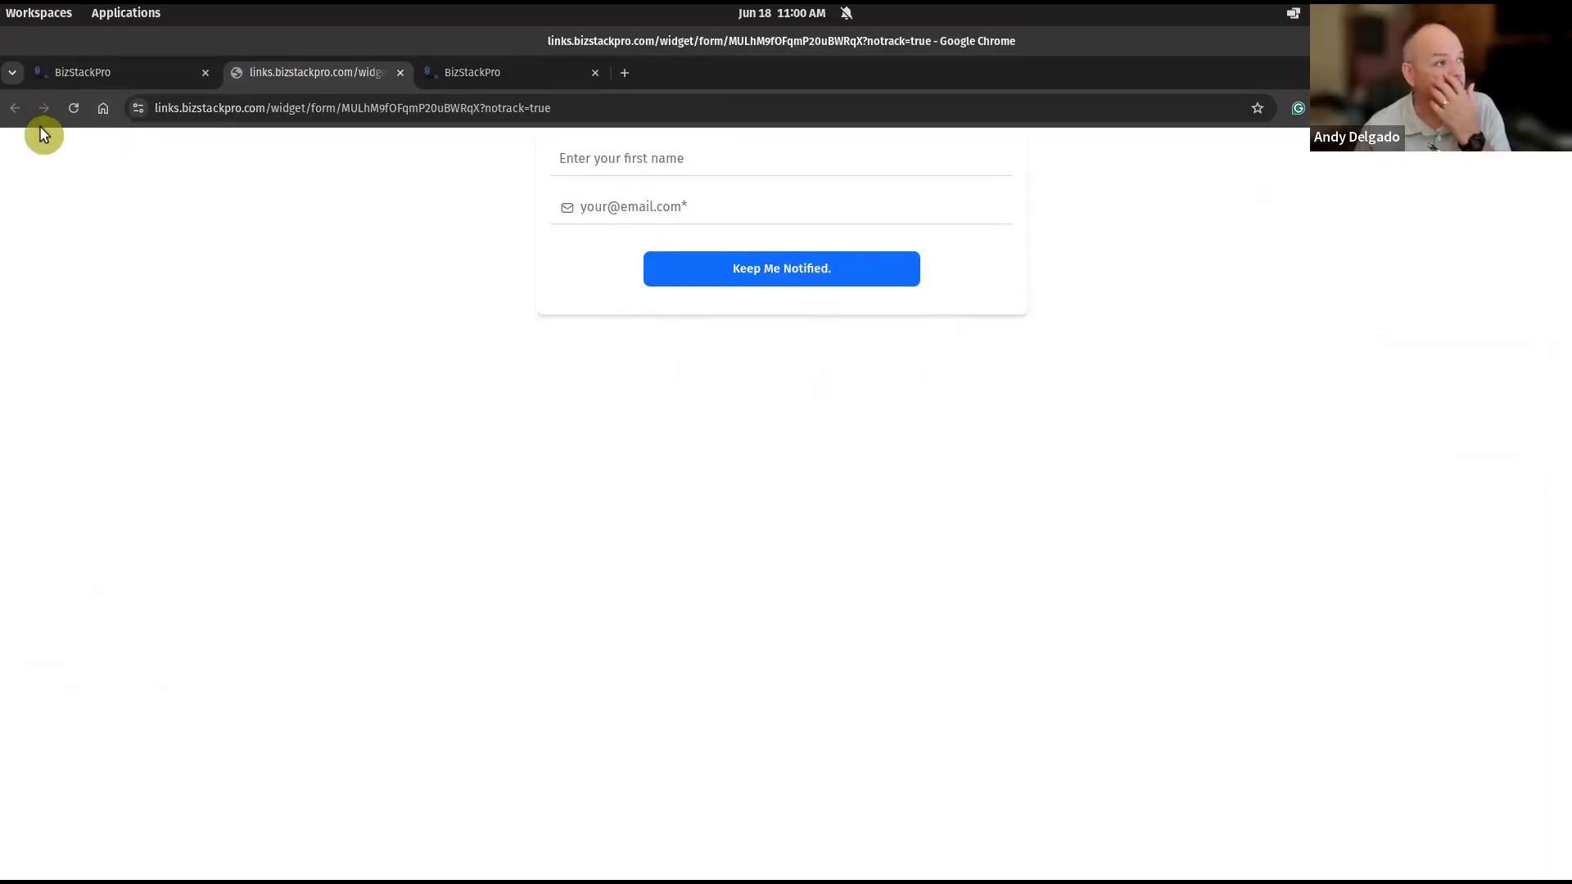
click(399, 72)
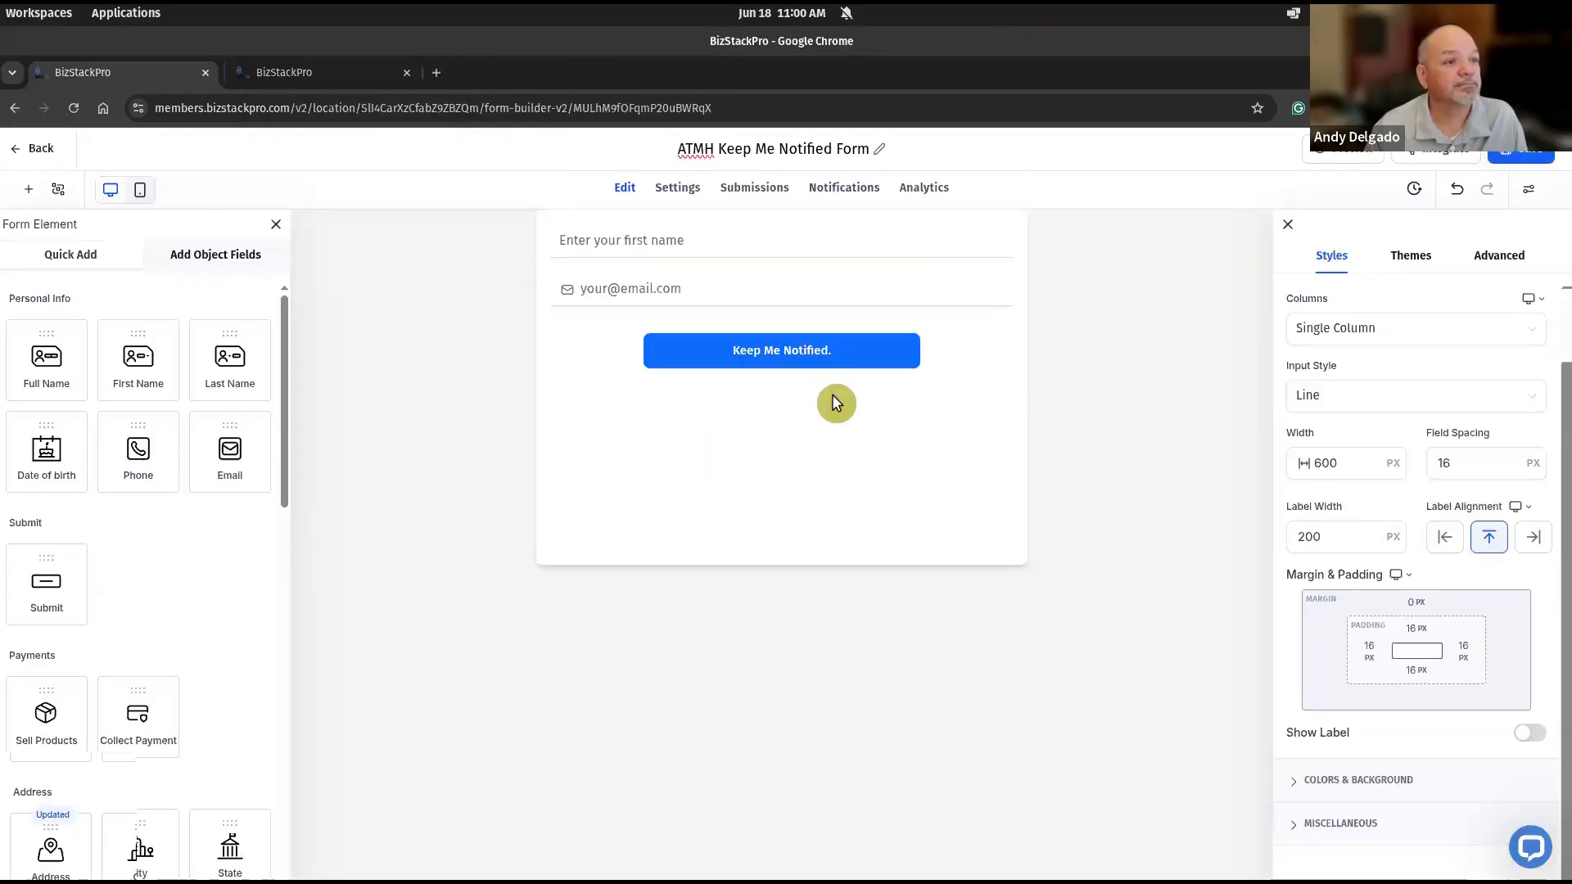
click(813, 355)
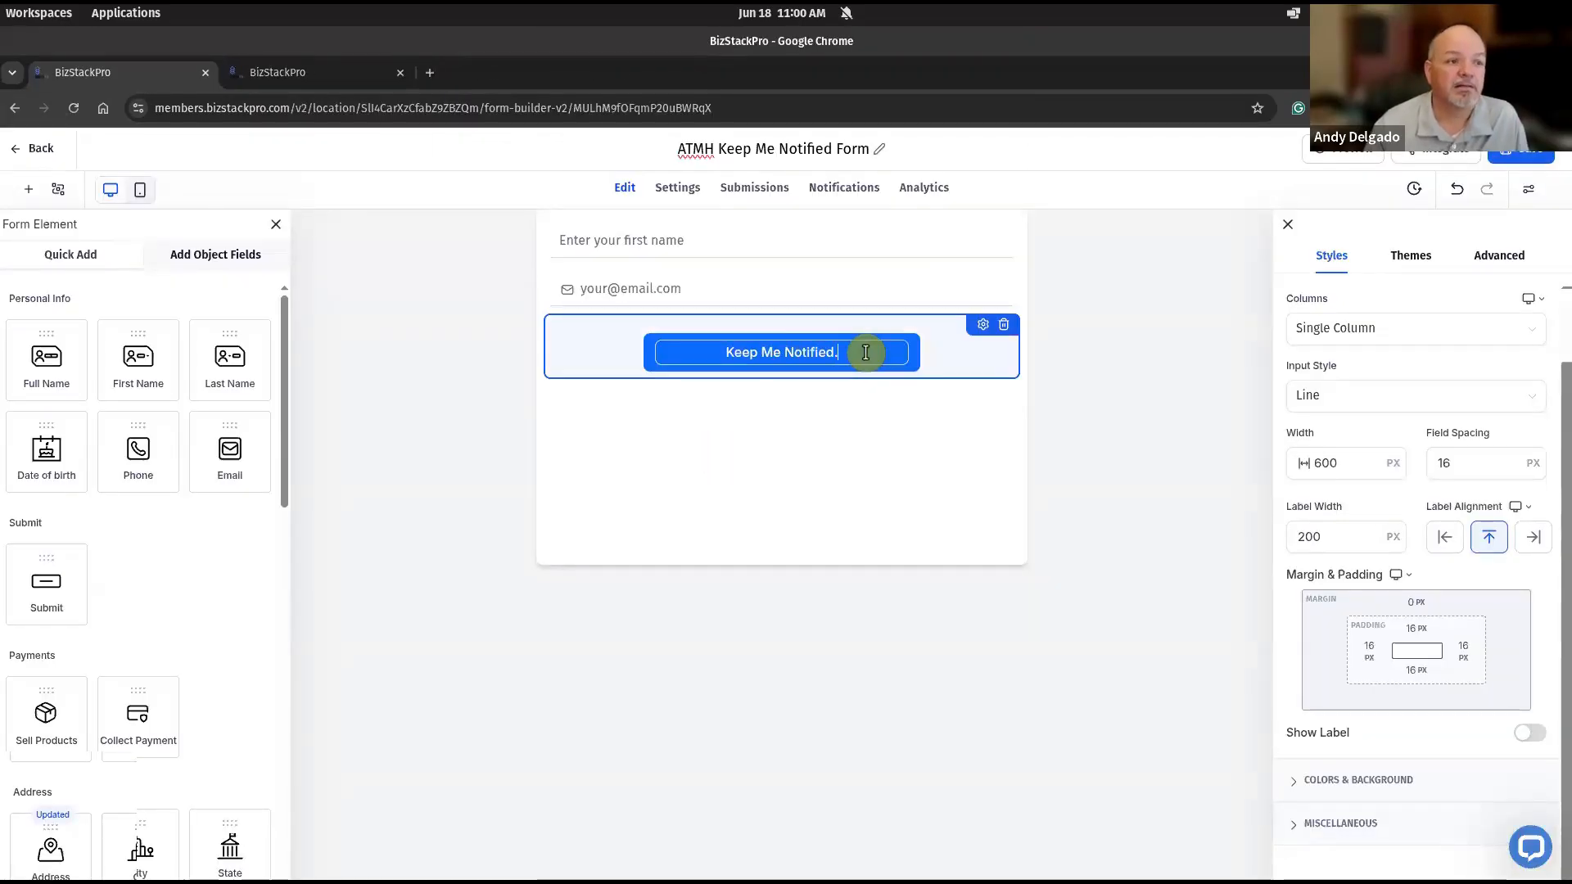
key(BackSpace)
click(803, 496)
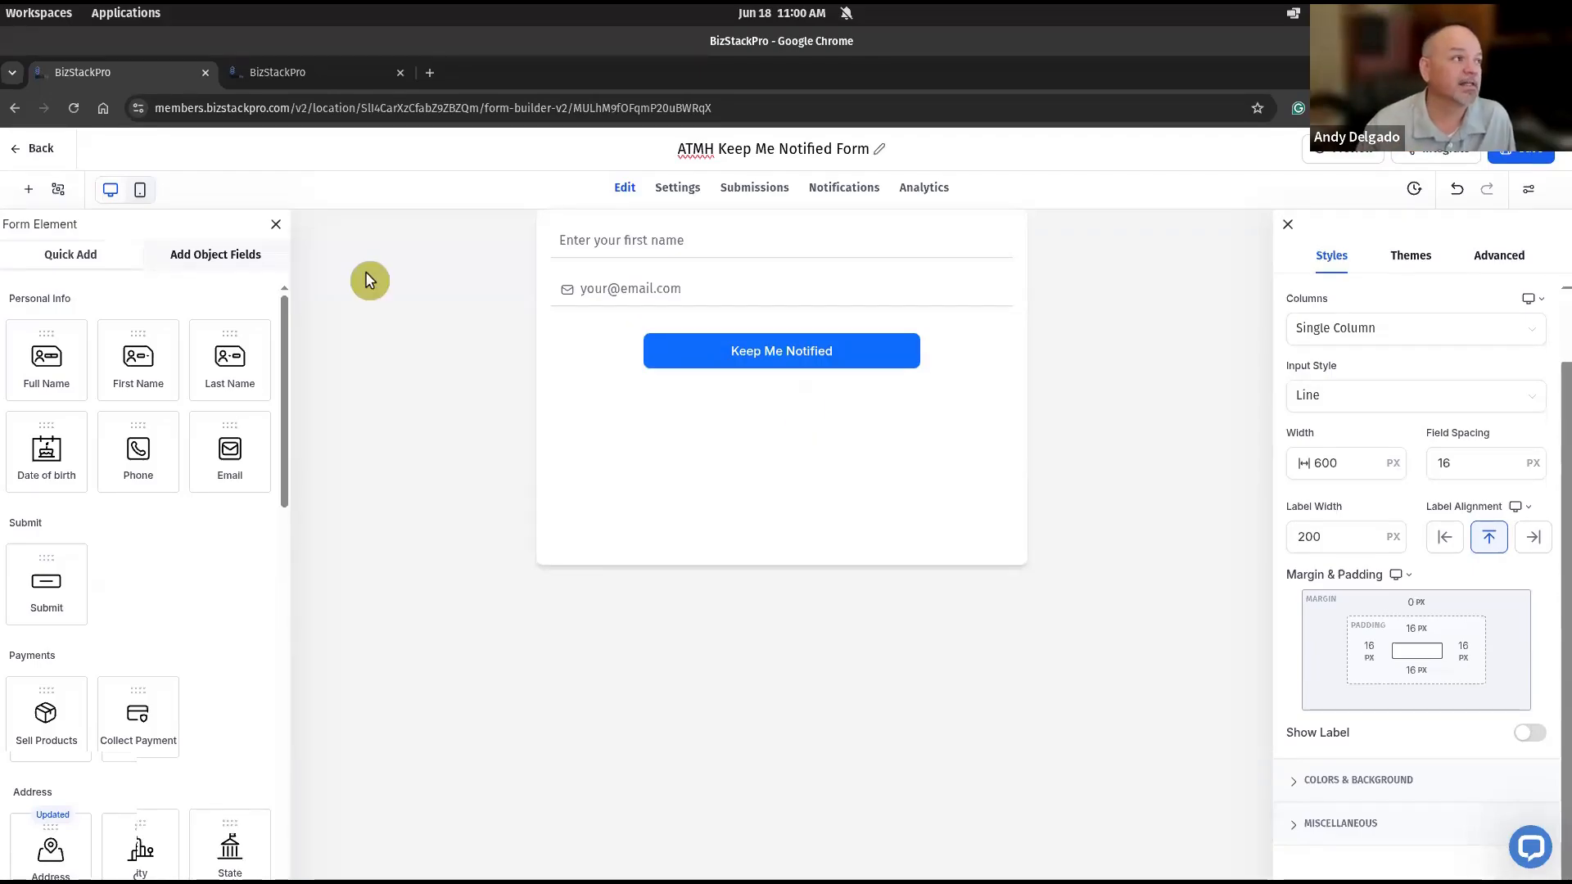
- Add a Redirect to URL condition that applies if Email contains "@"
click(57, 193)
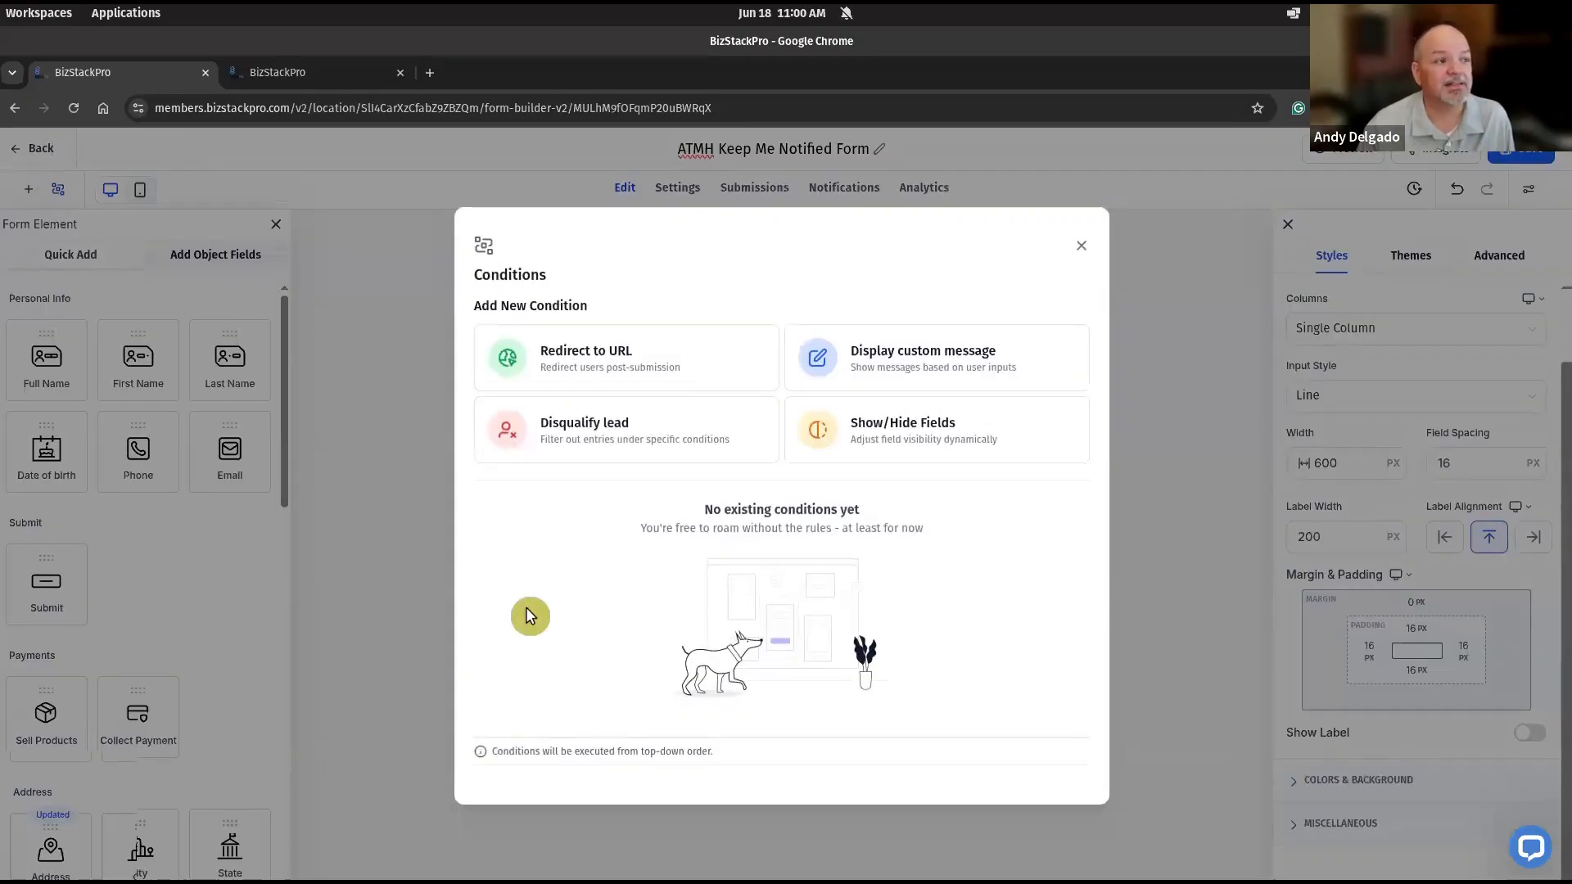
click(590, 366)
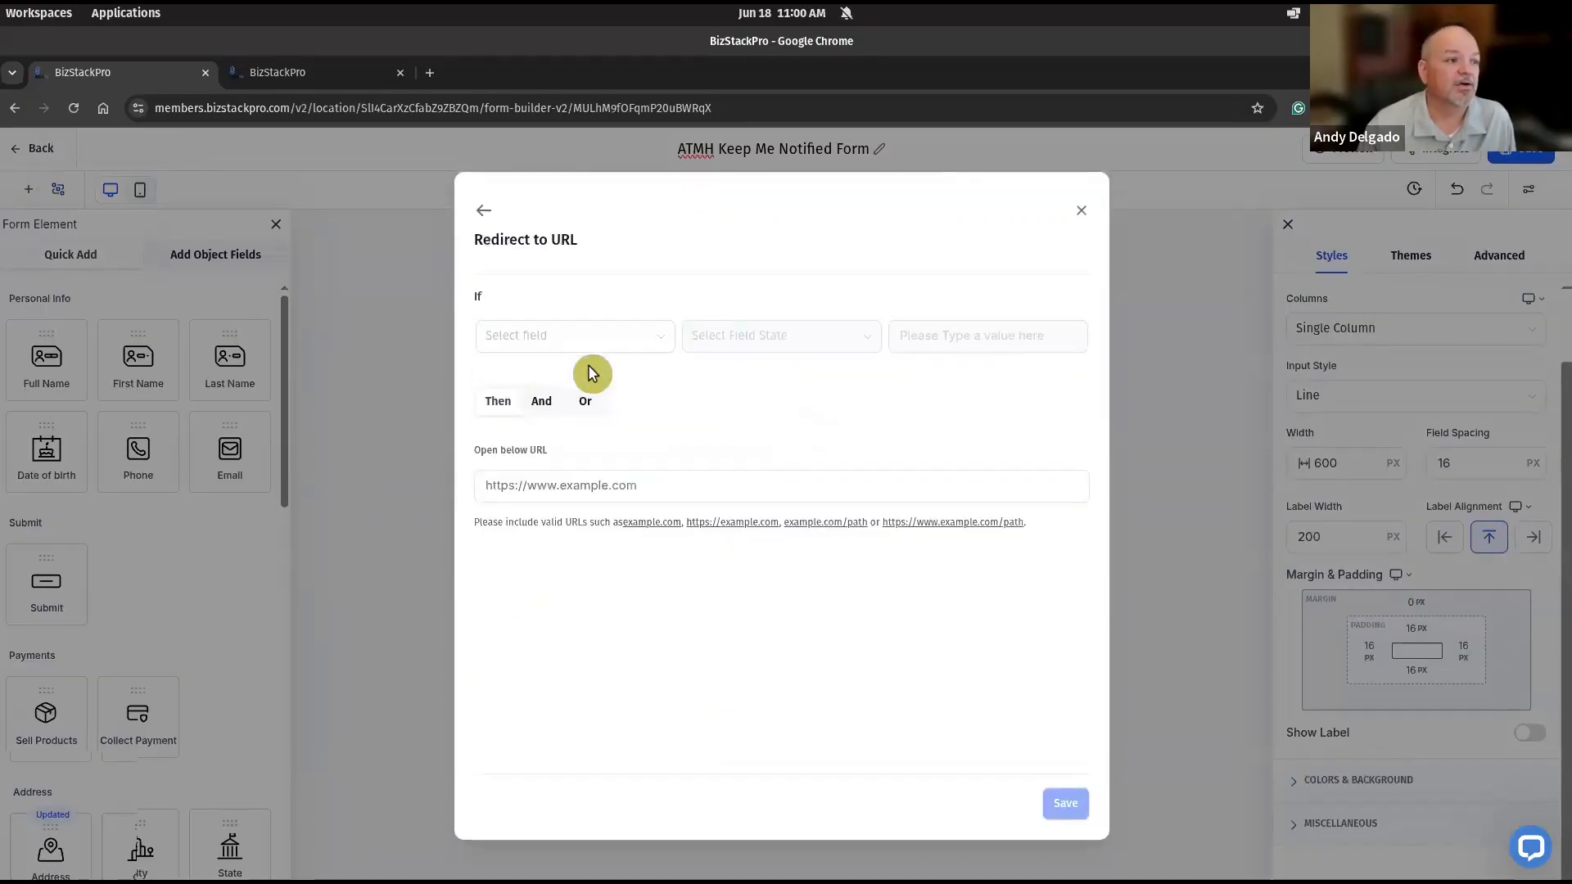
click(675, 353)
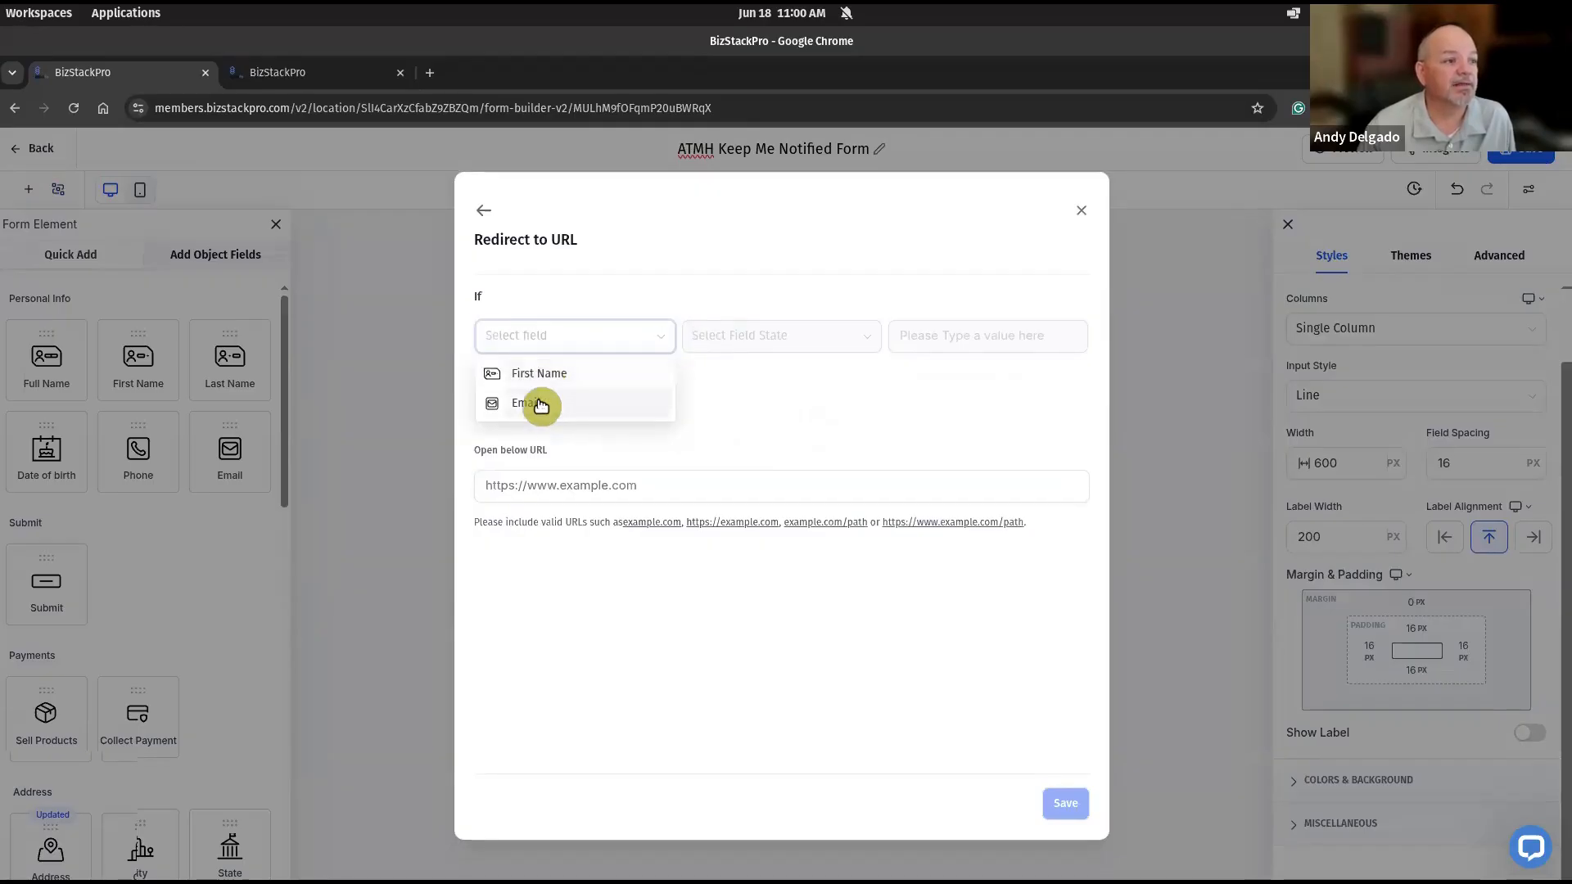
click(541, 405)
click(810, 337)
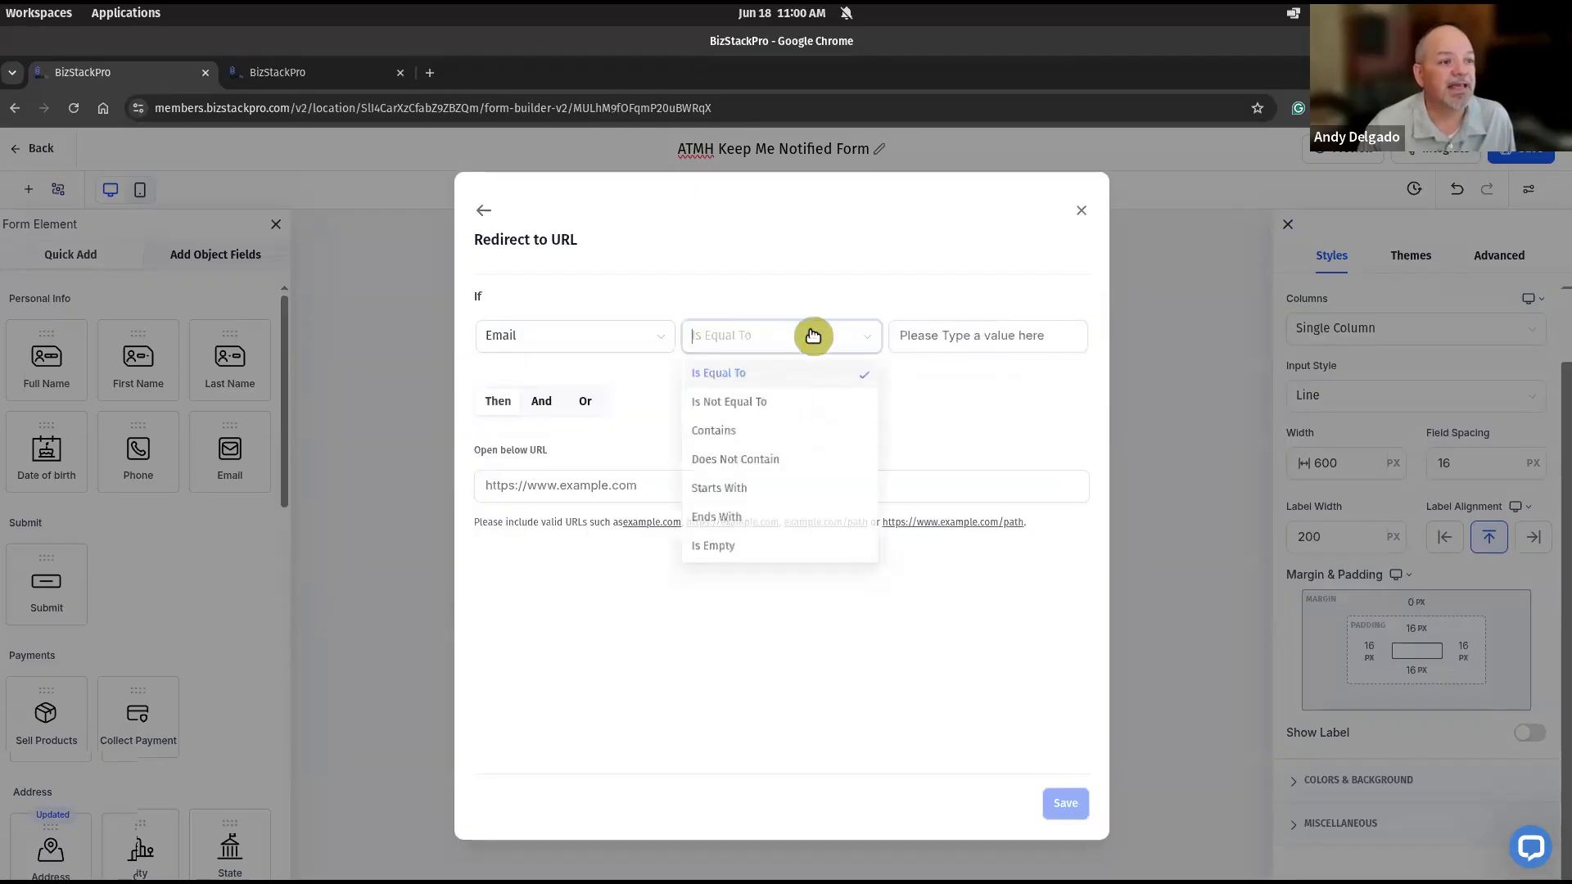
click(733, 433)
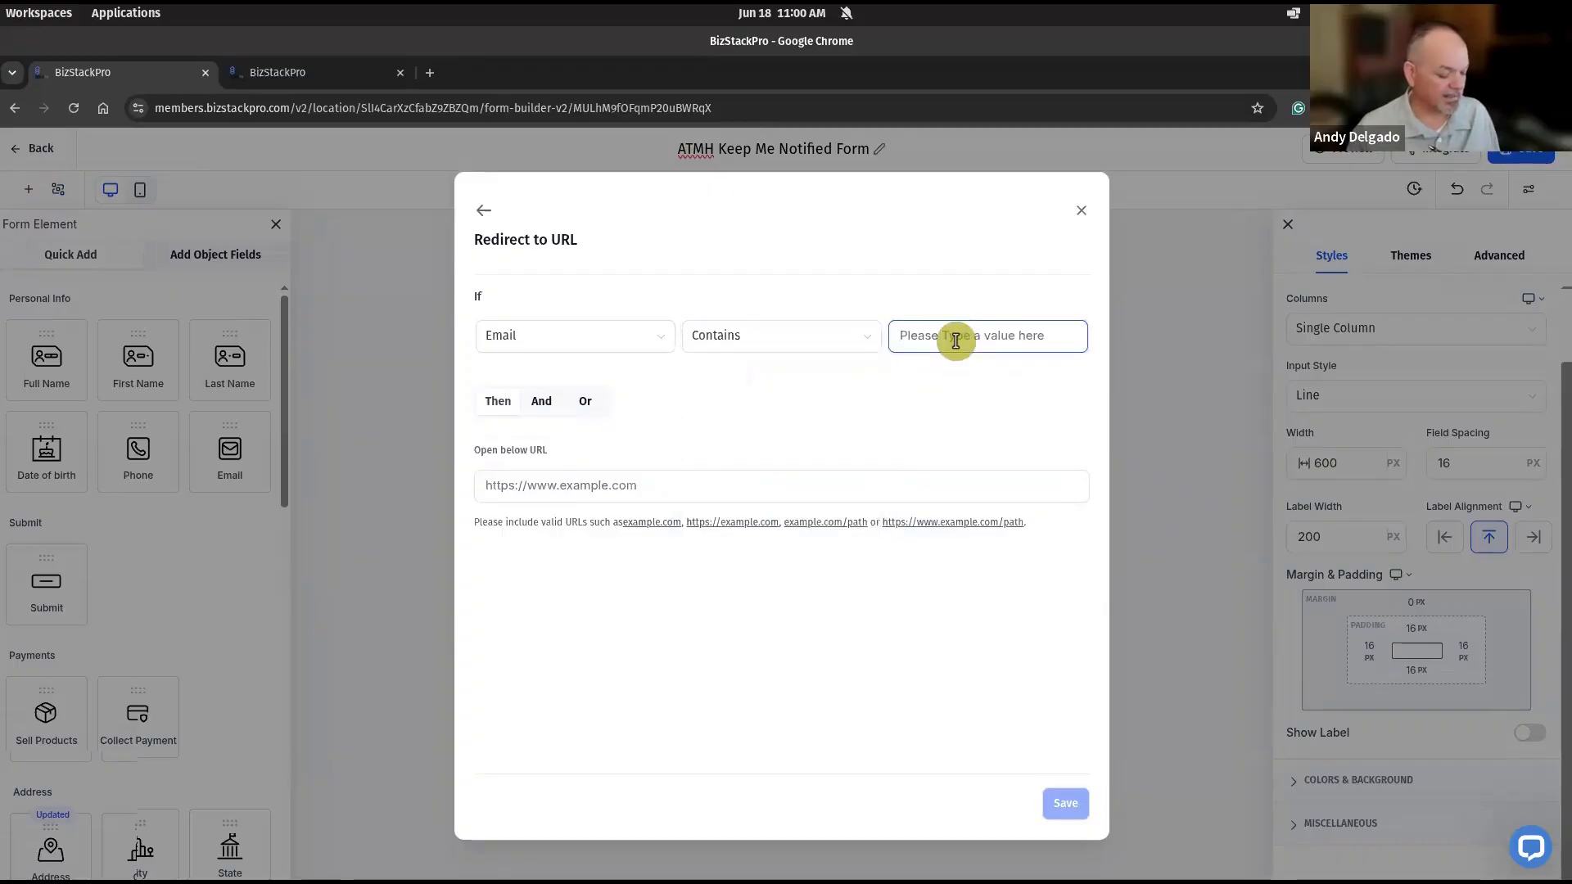
text(@)
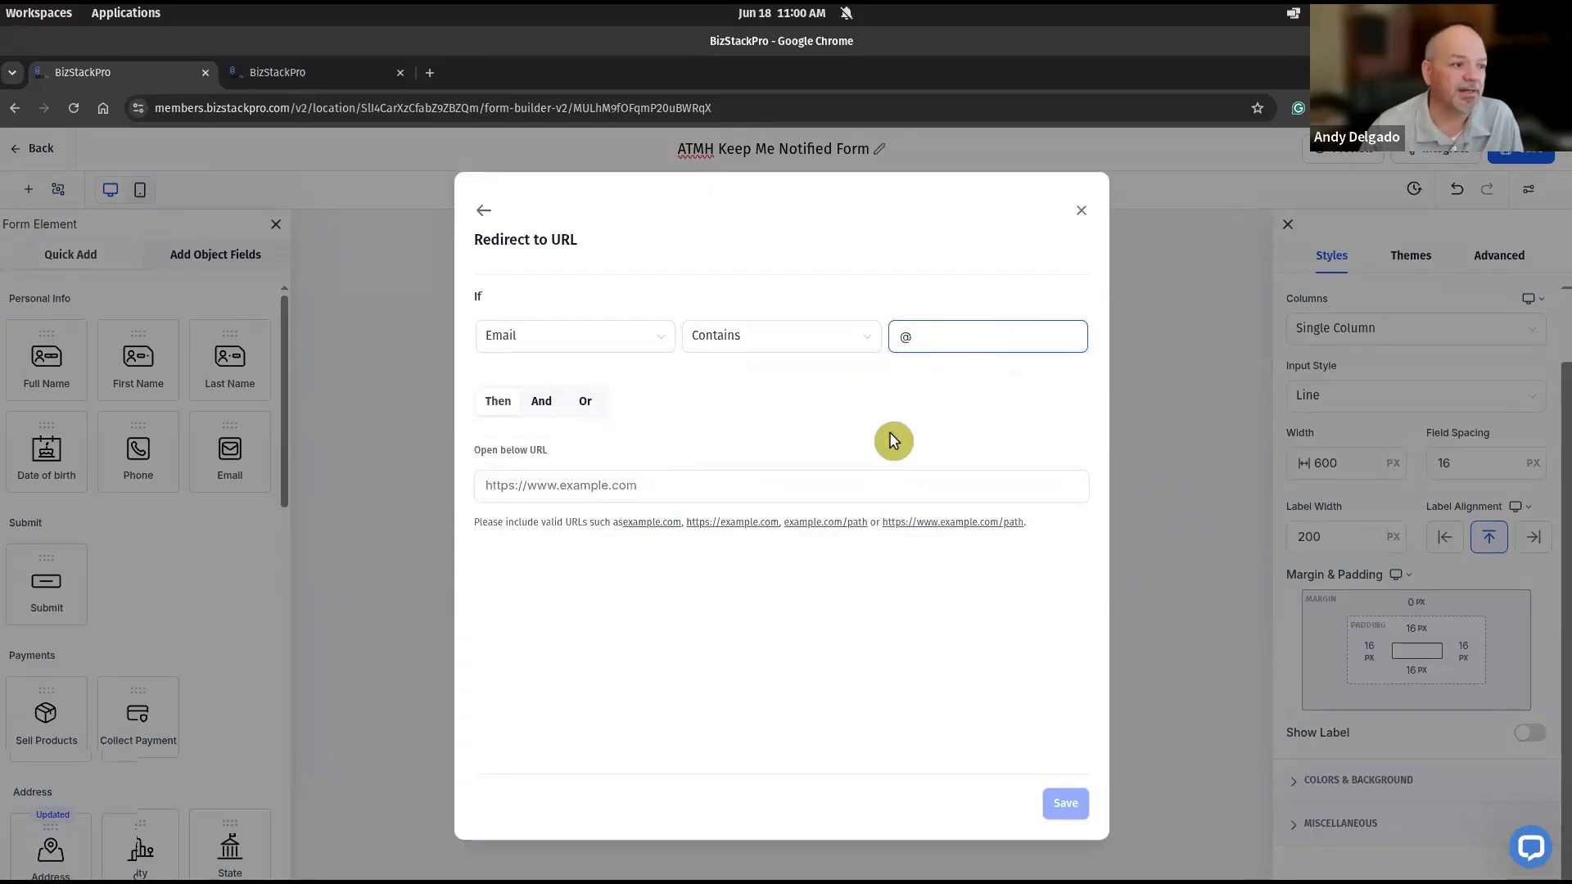
click(765, 484)
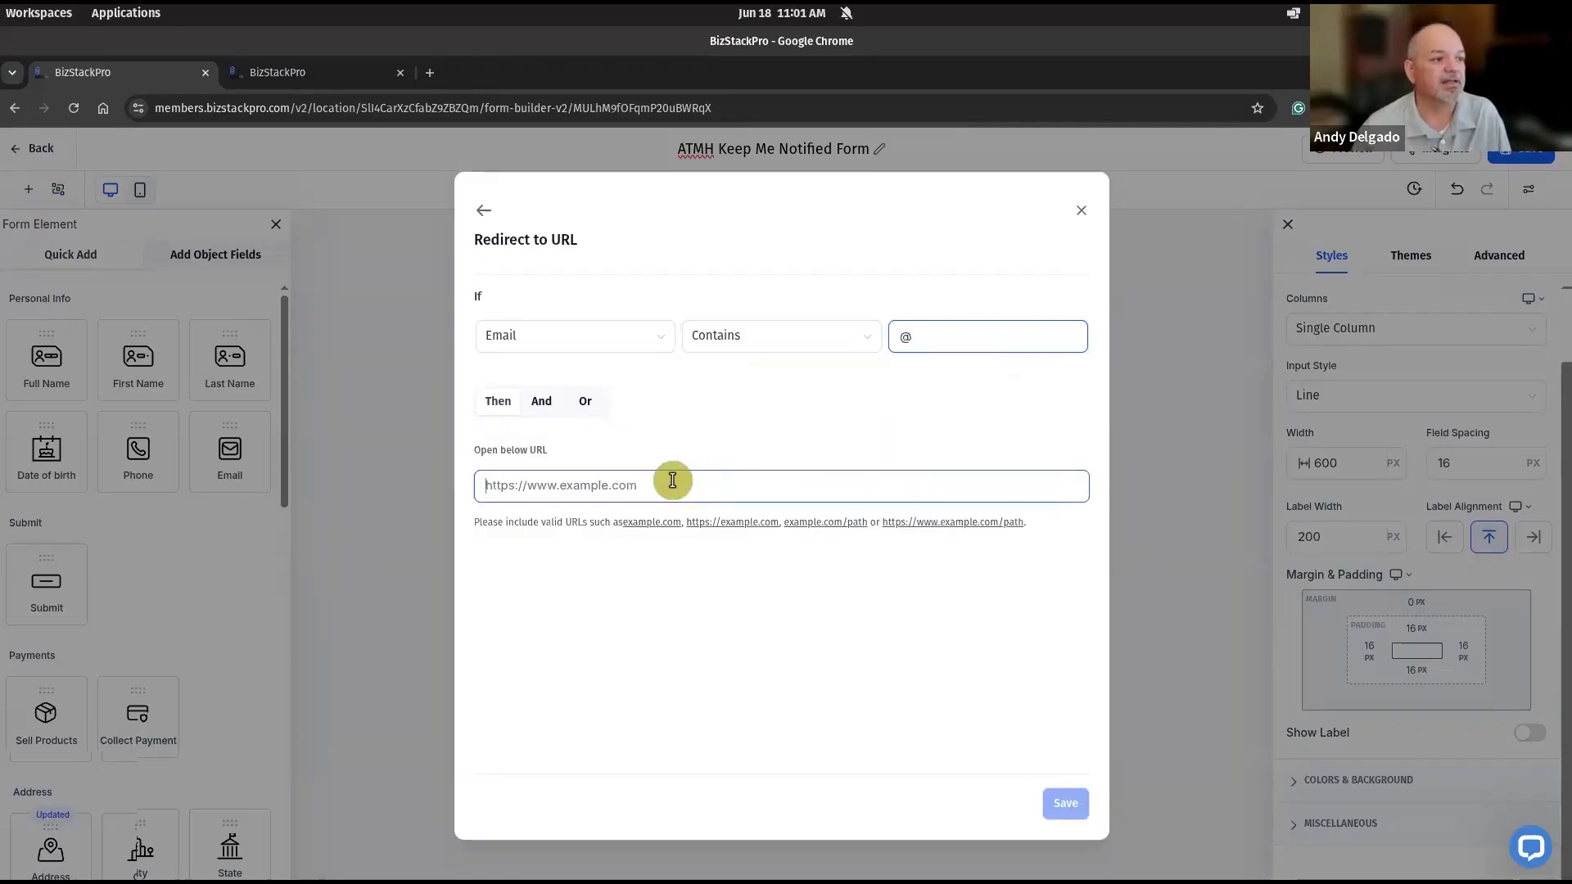
click(672, 482)
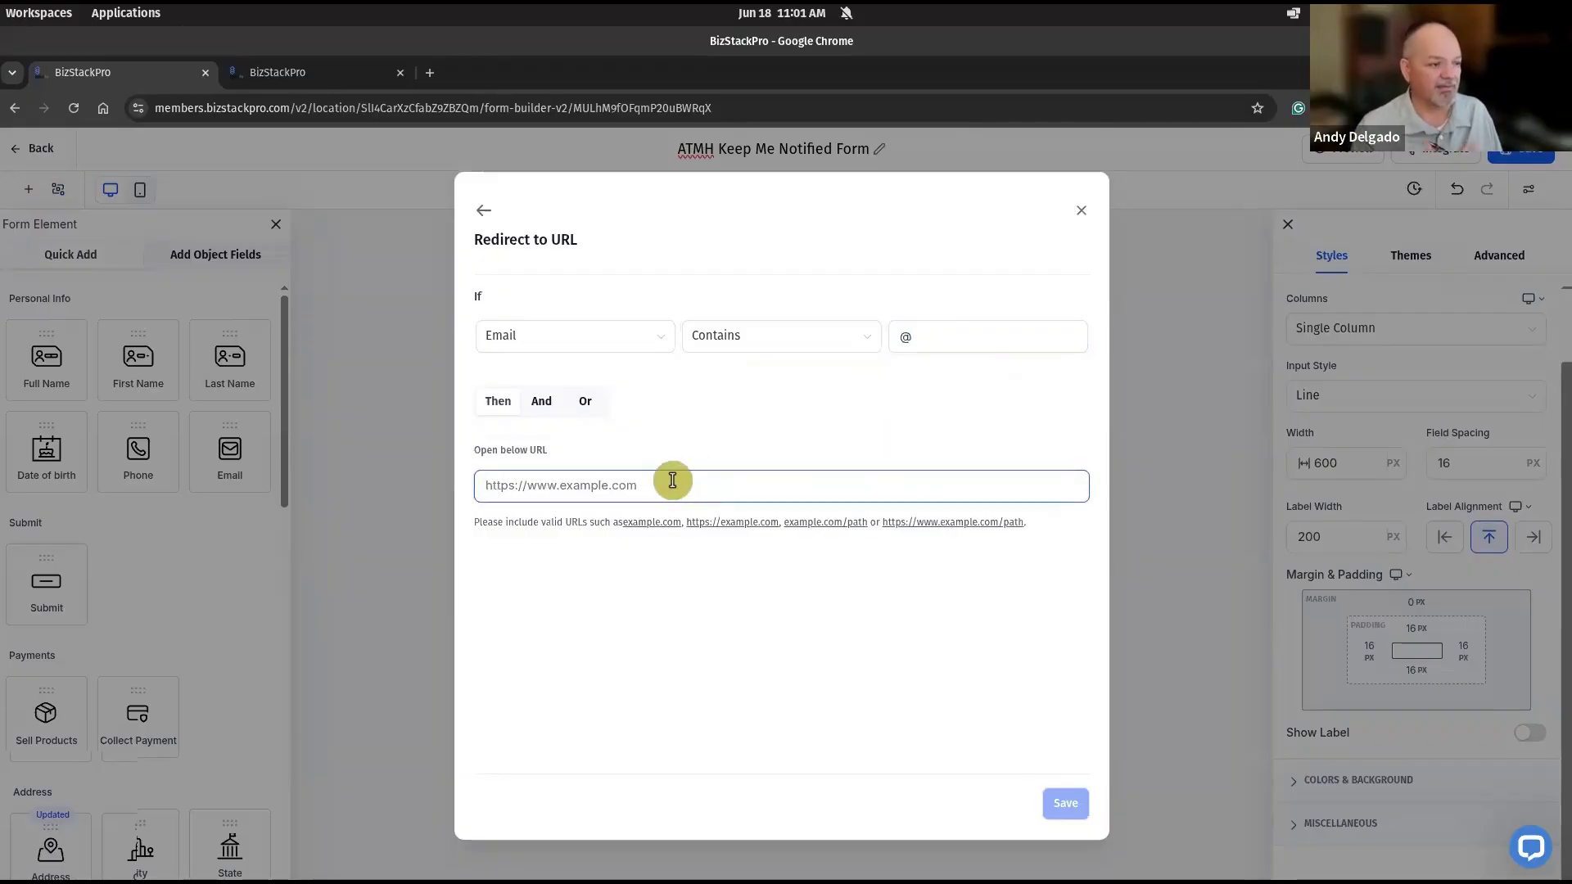
text(htt)
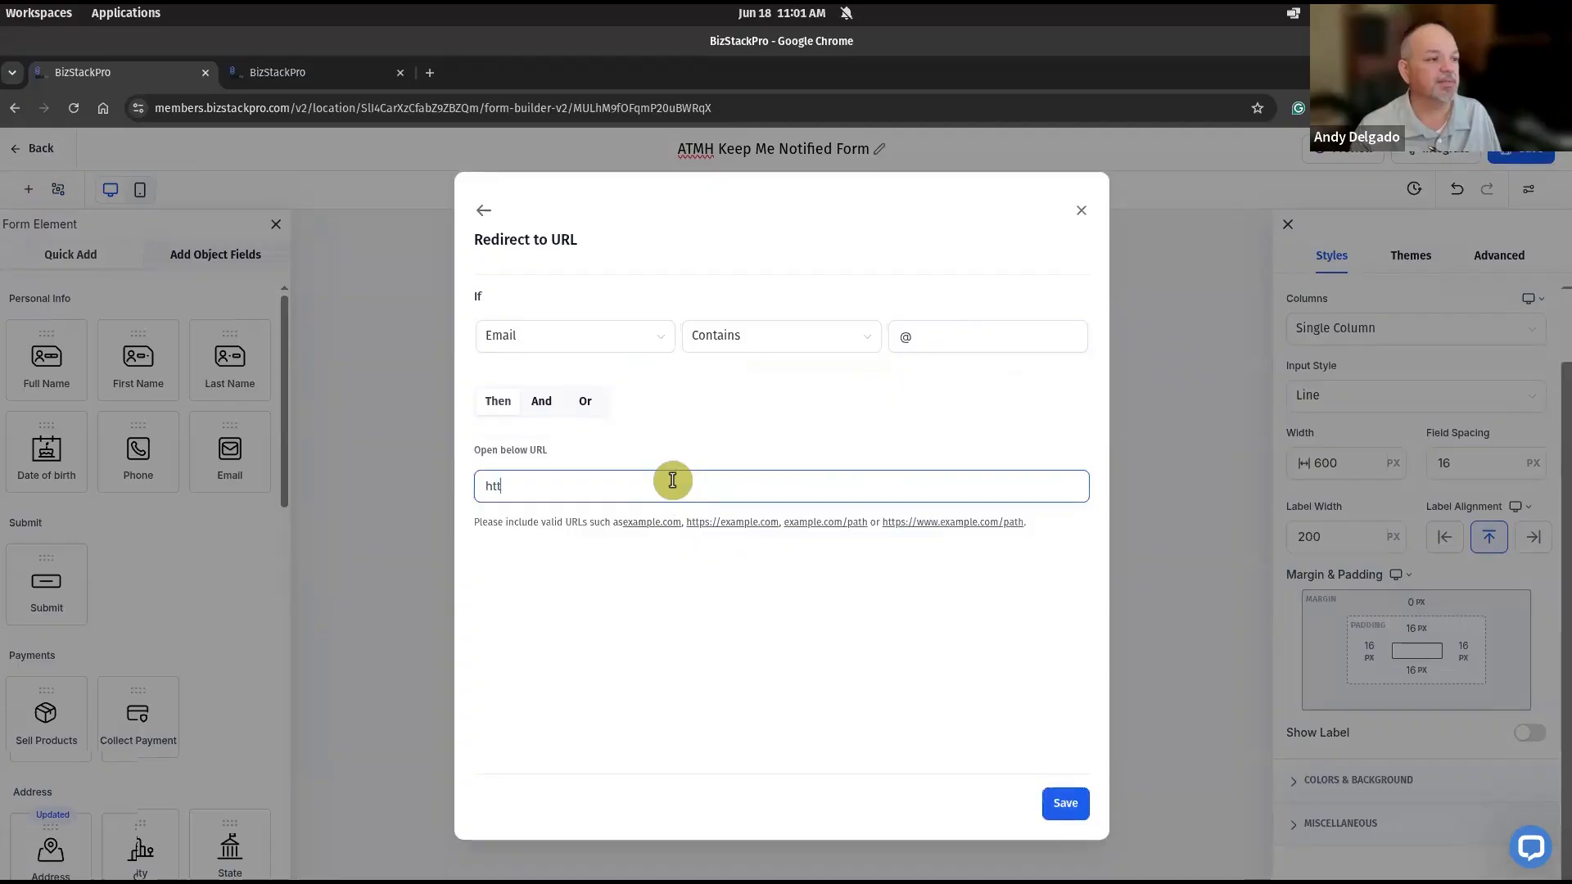
text(ps://)
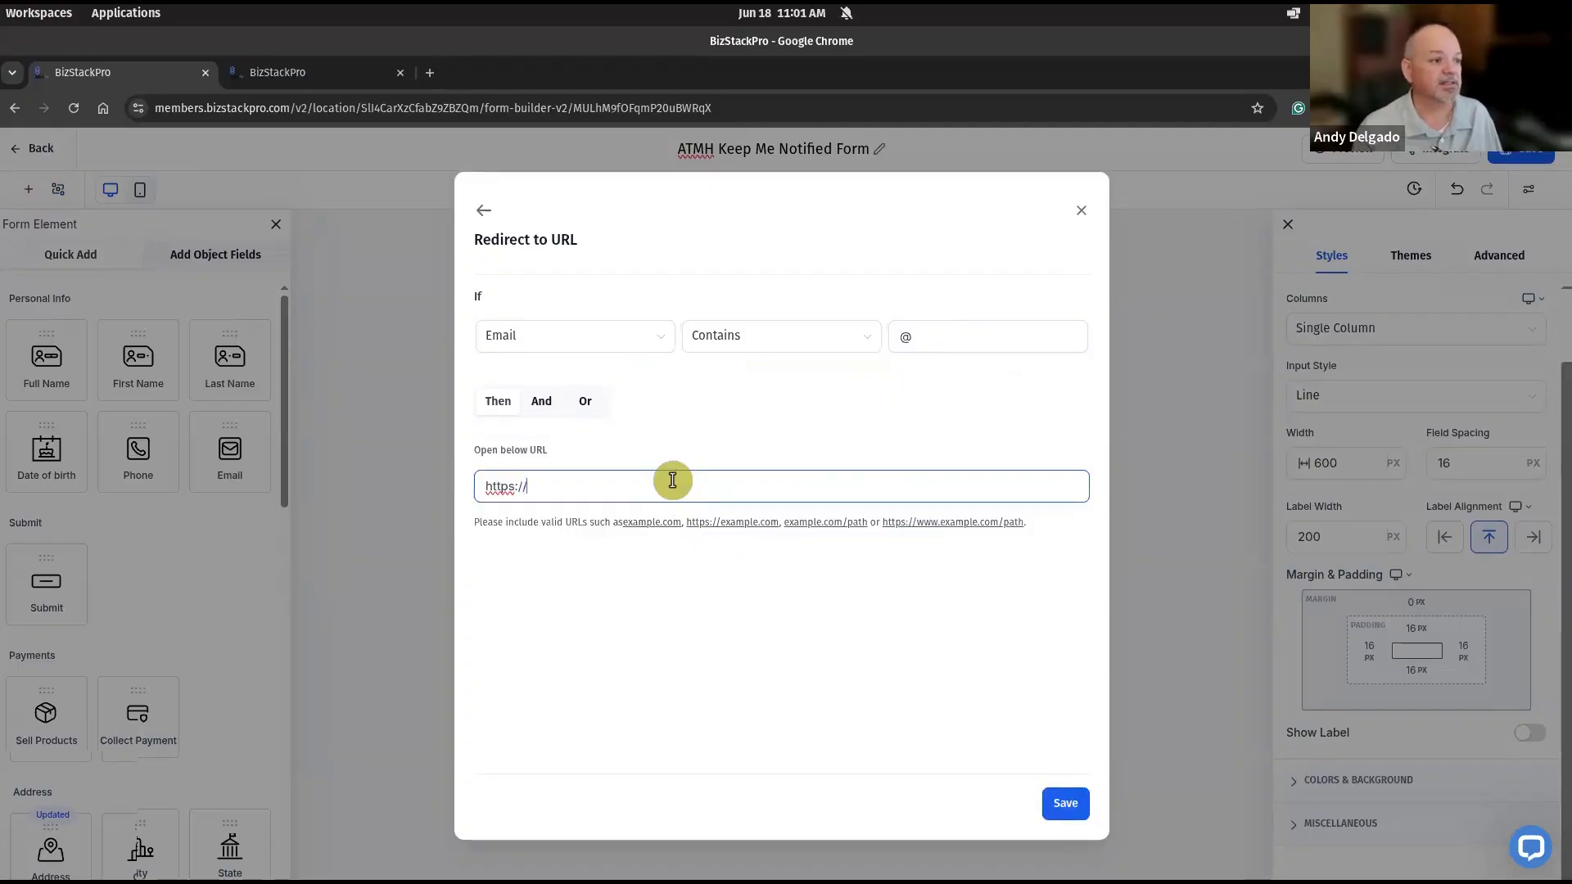
text(andyt)
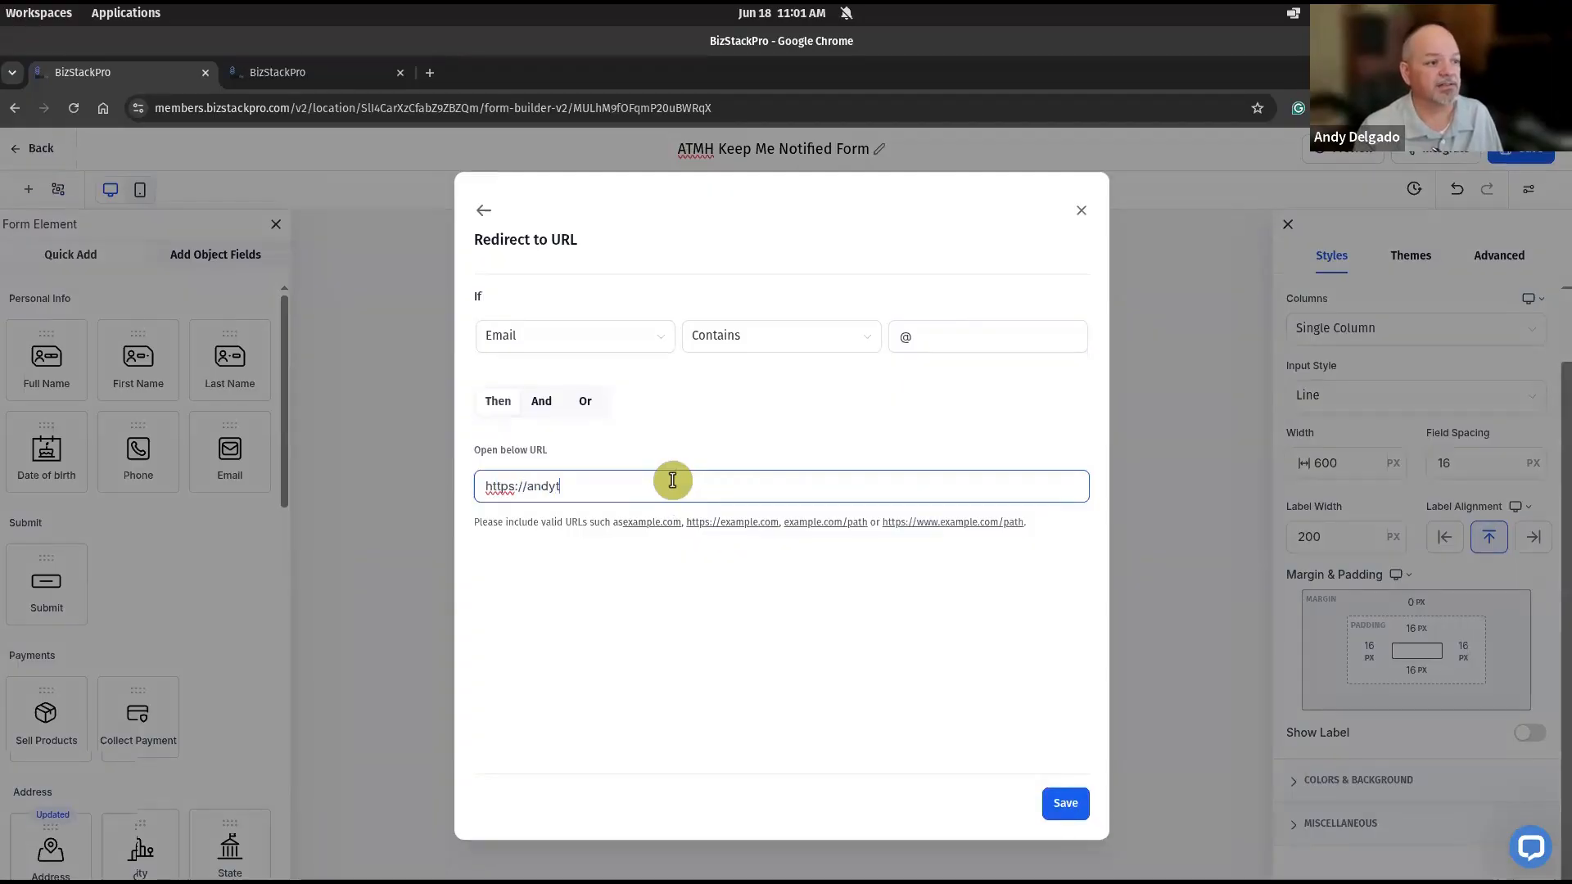
text(aughtmeho)
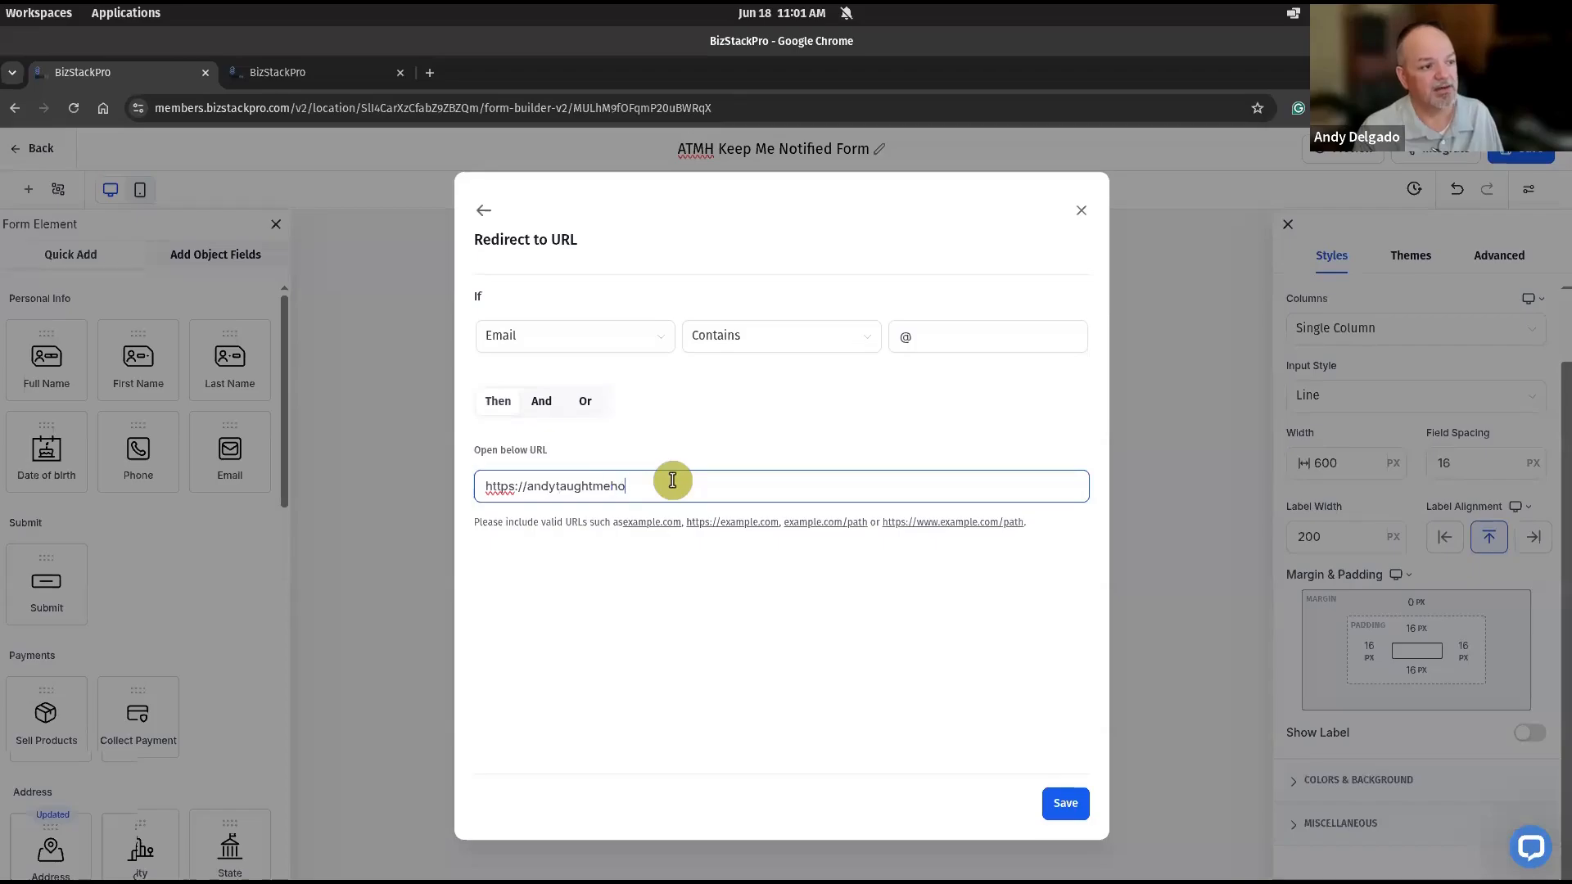
text(w.com)
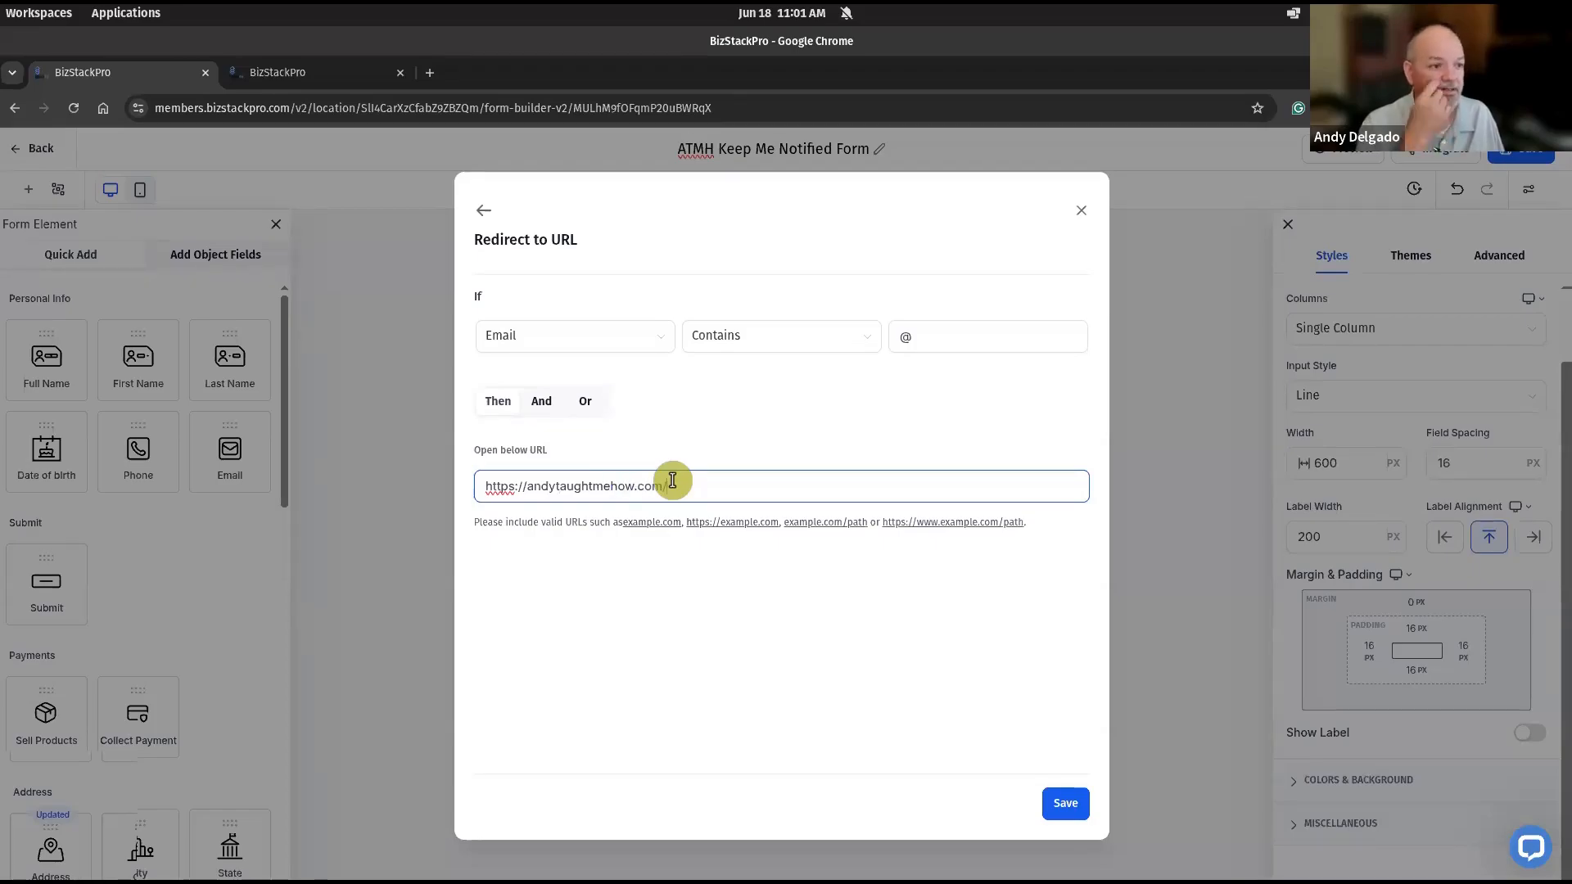
text(/not)
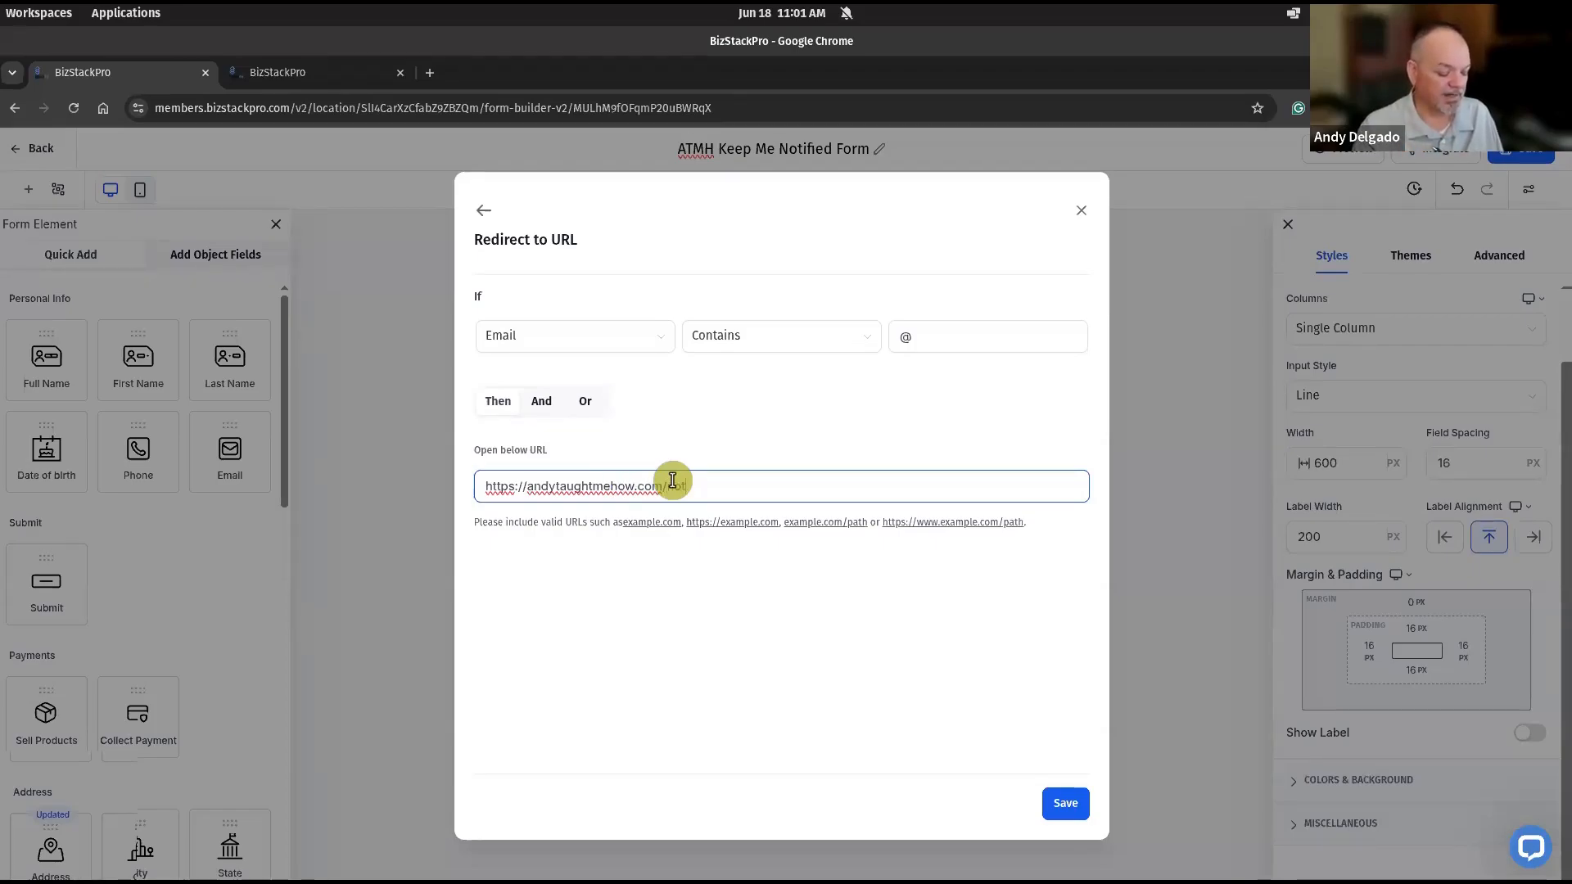
text(if)
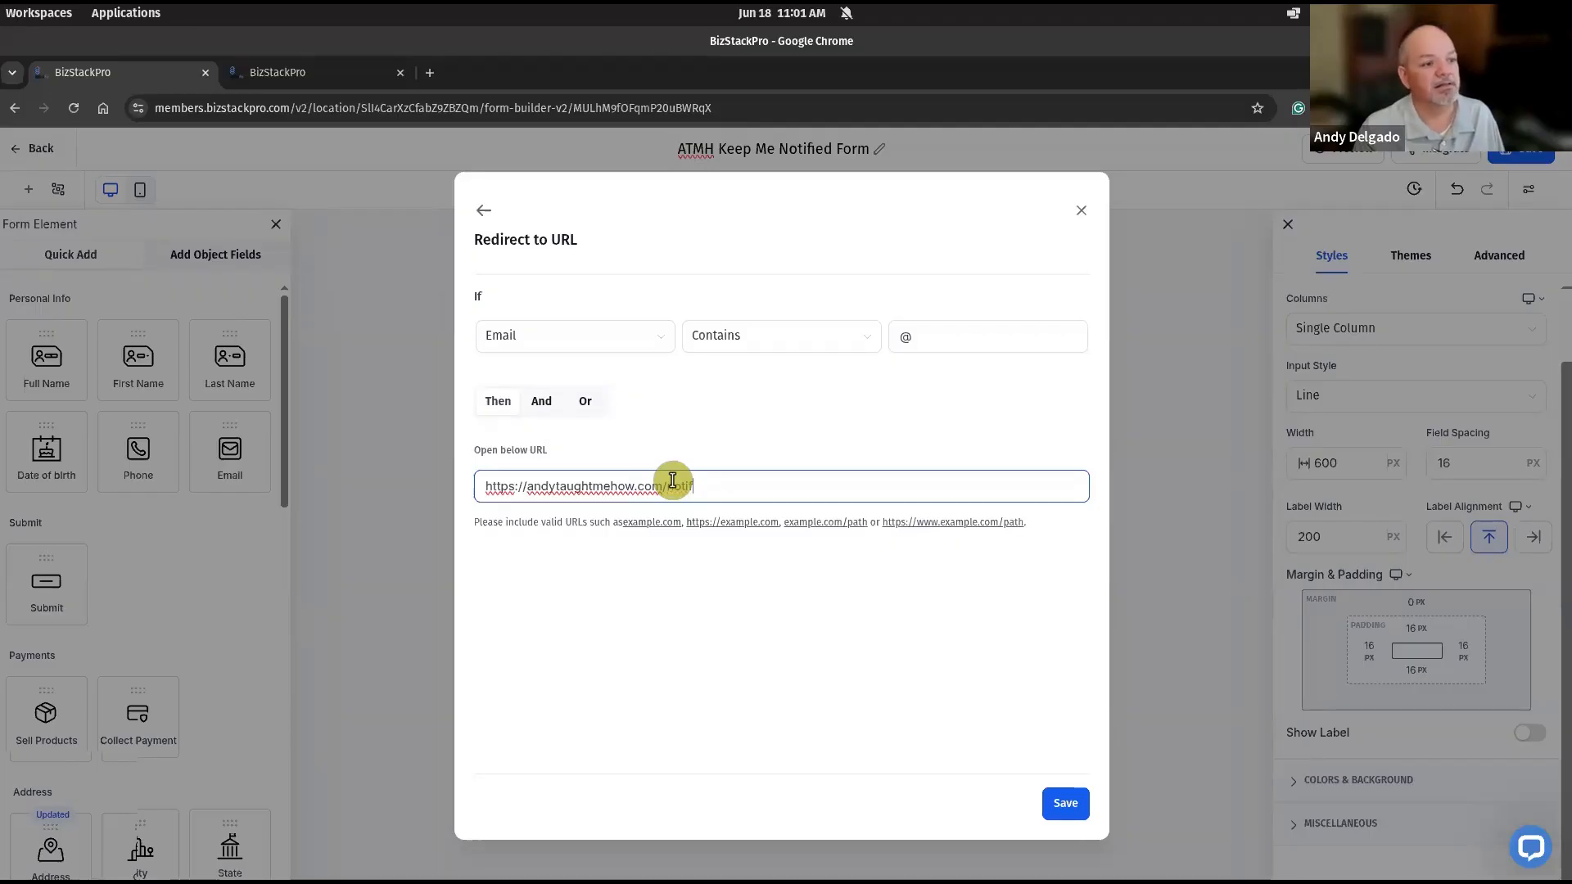
text(ied-thankyou)
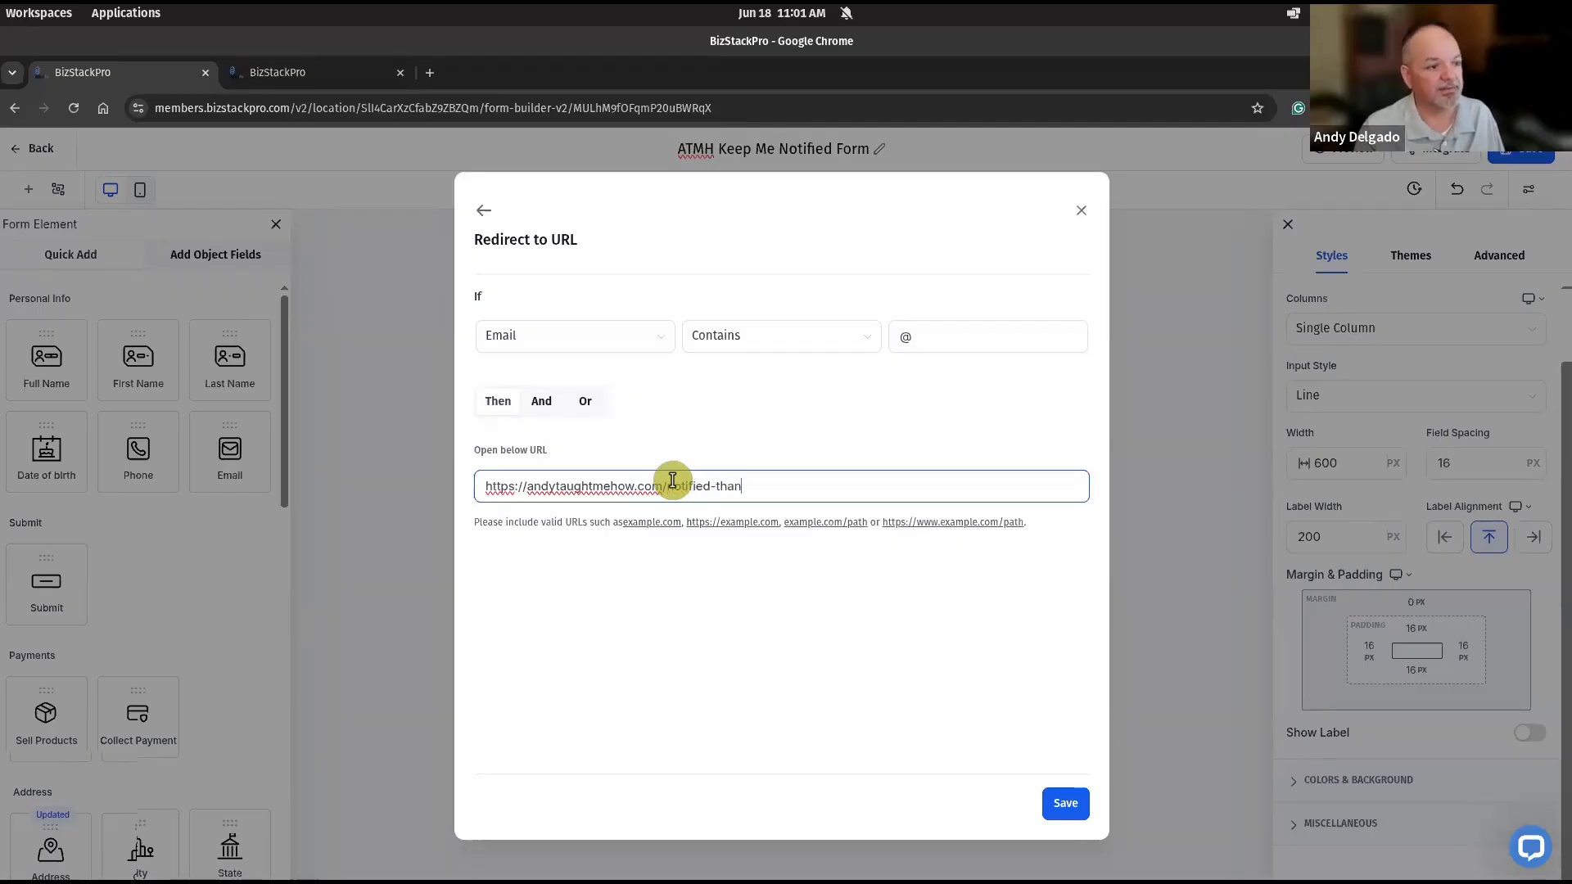